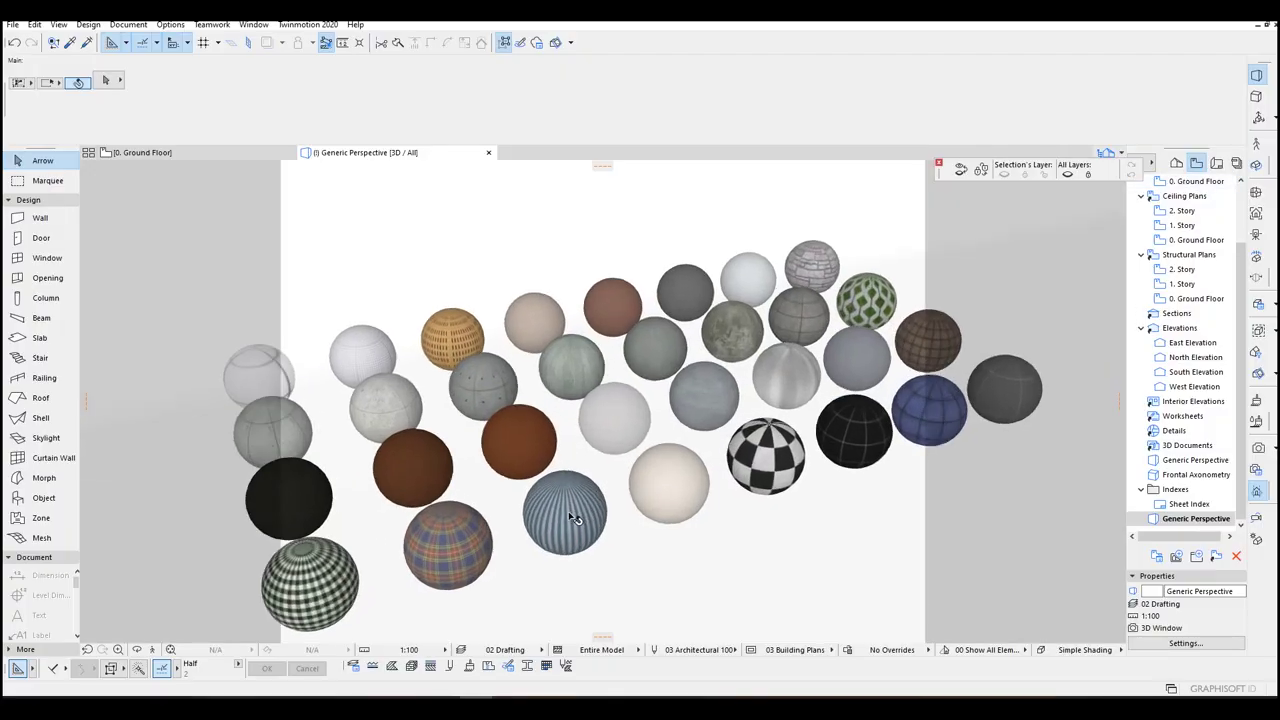
# Fly and orbit the 3D view to inspect the grid of sample spheres.
pyautogui.hotkey('shift', 'F3')
pyautogui.press('Up')
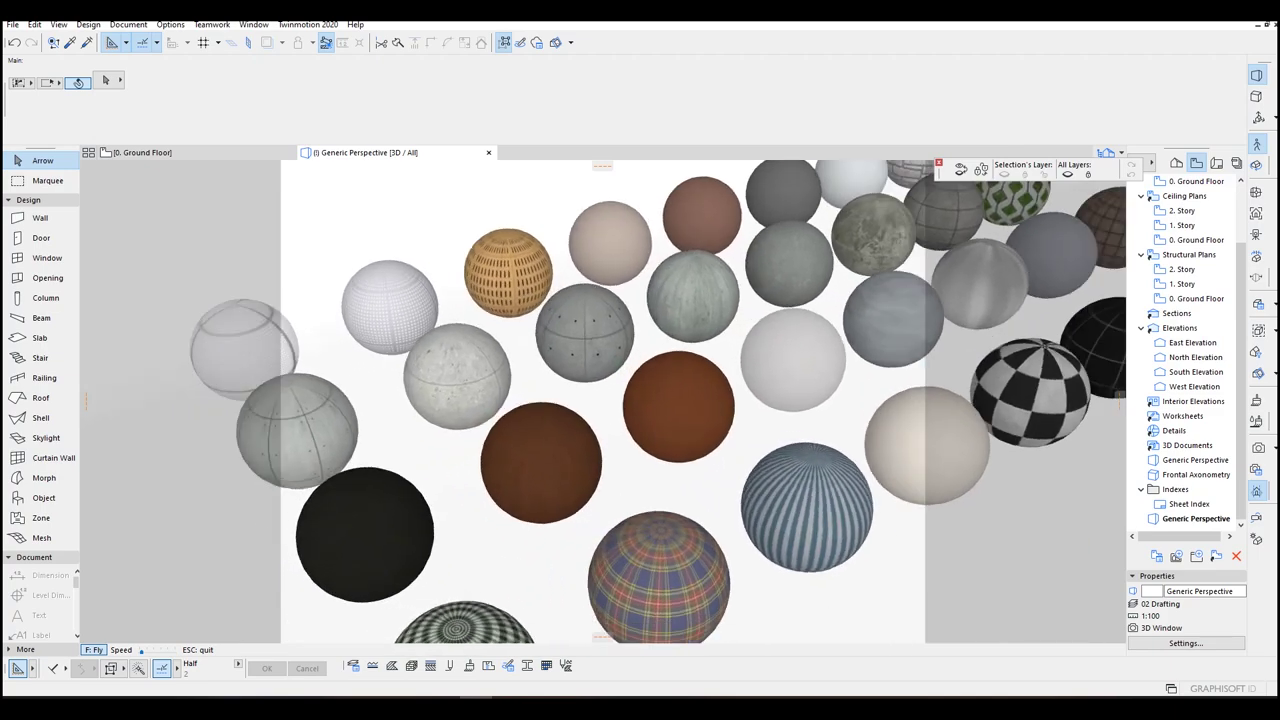
pyautogui.press('Down')
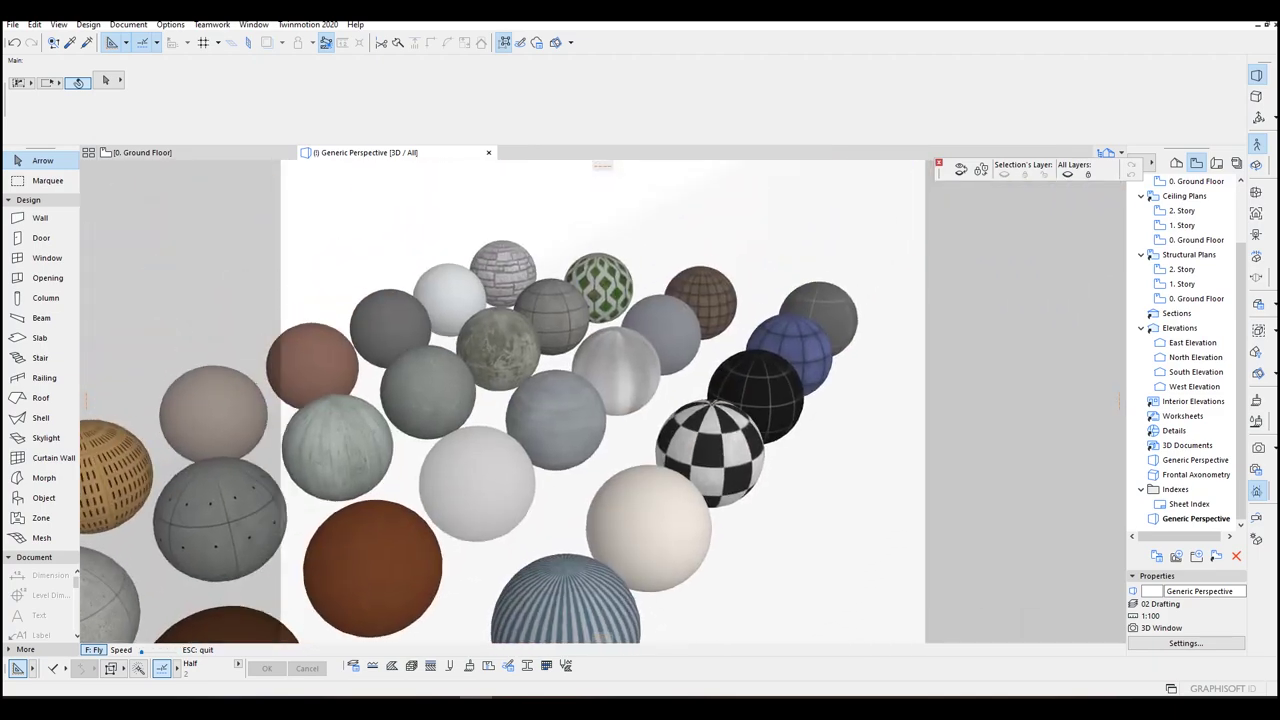
pyautogui.press('Up')
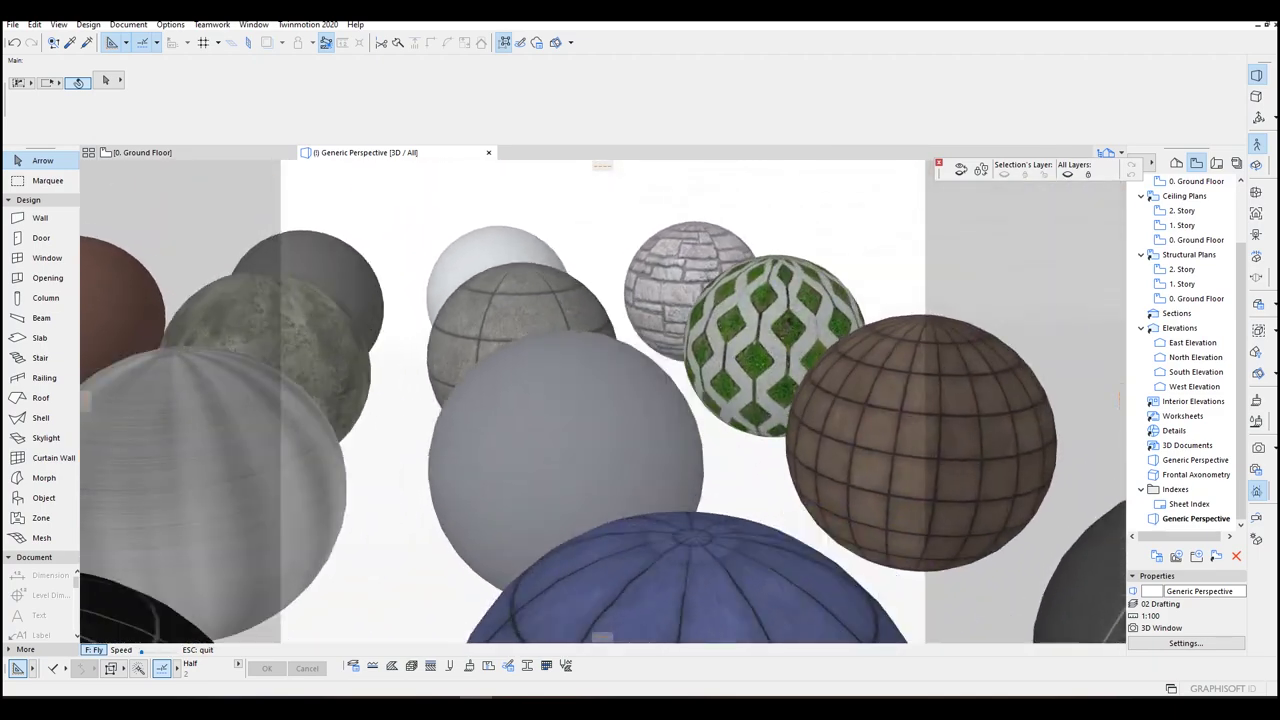
pyautogui.press('Down')
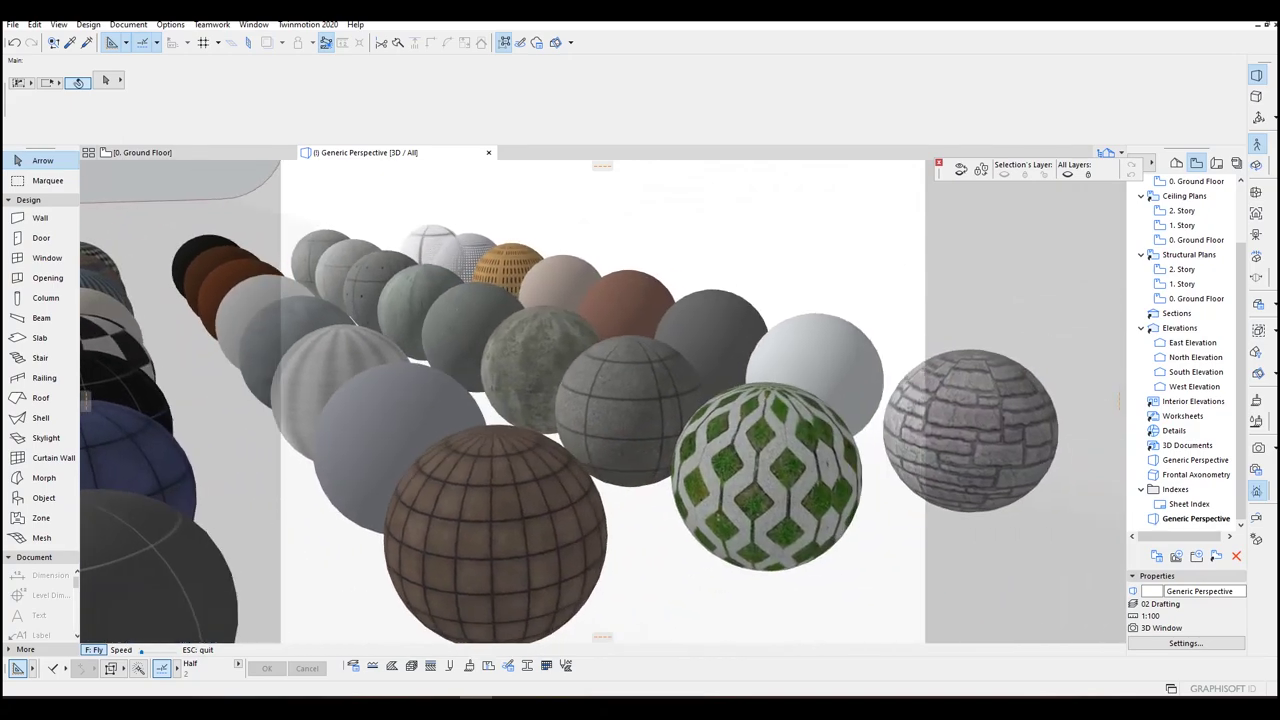
pyautogui.press('Down')
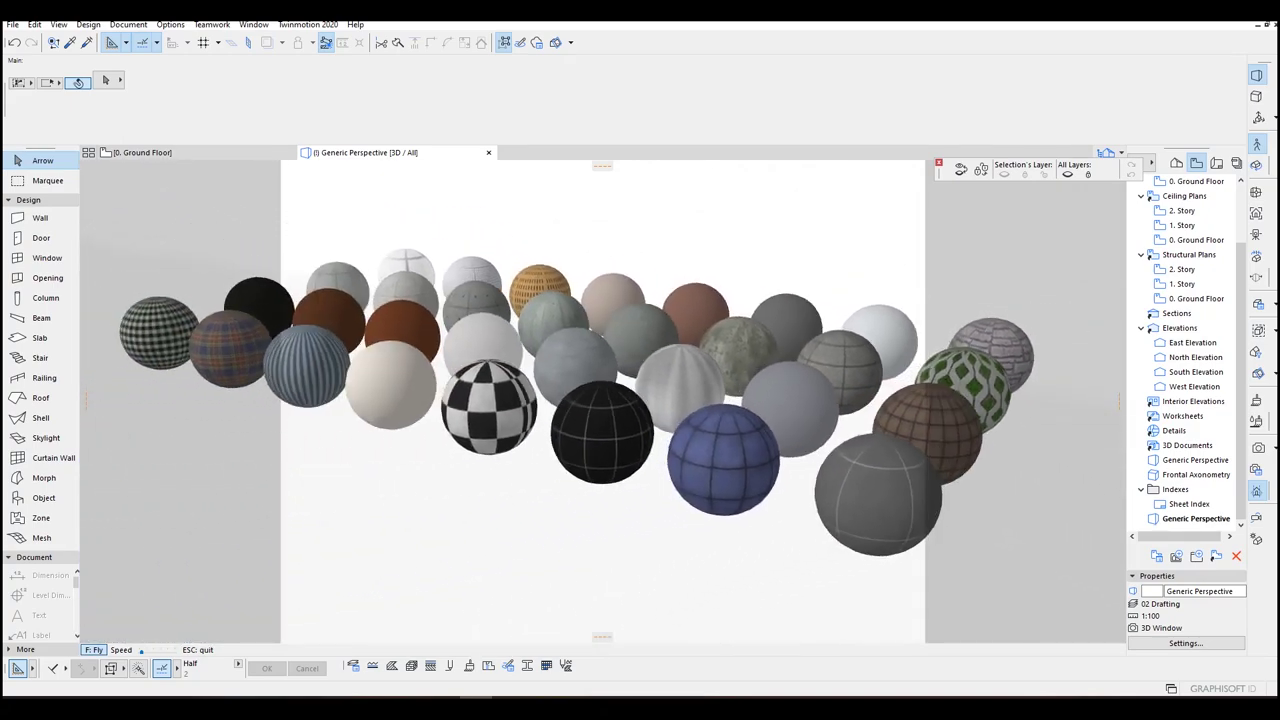
pyautogui.press('Escape')
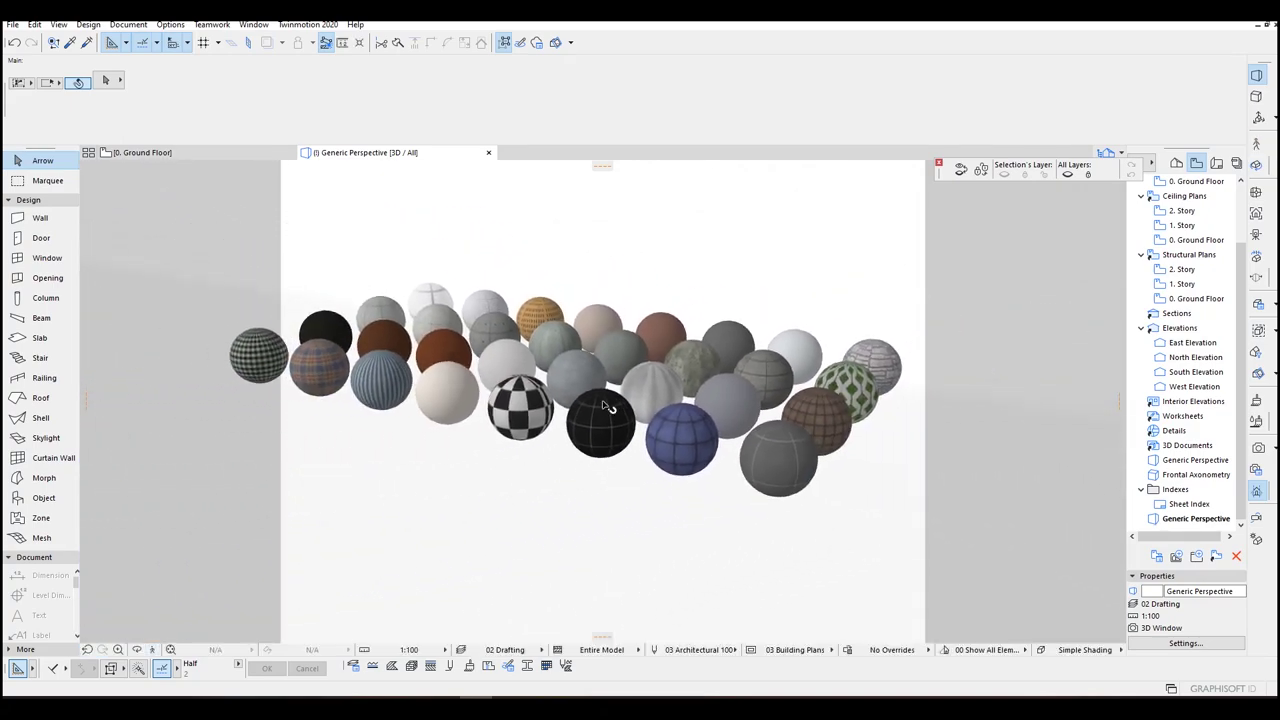
pyautogui.click(600, 410)
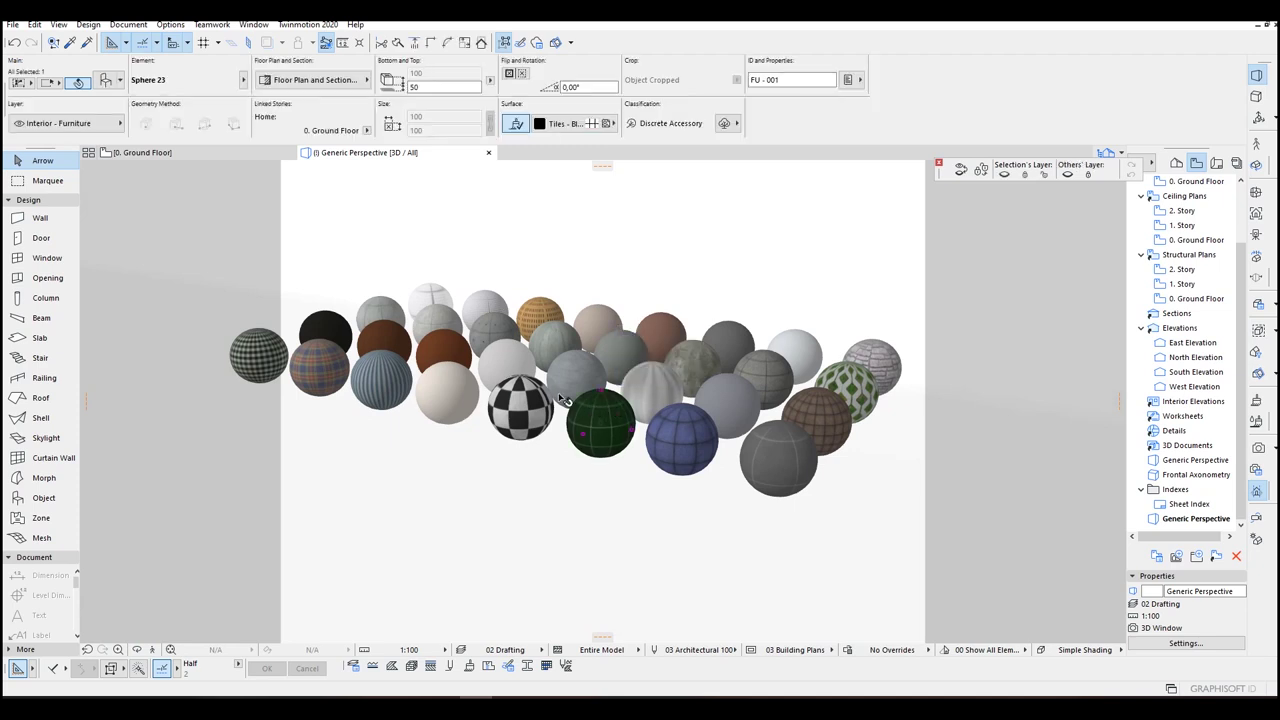
pyautogui.press('Escape')
pyautogui.moveTo(530, 393); pyautogui.dragTo(615, 455)
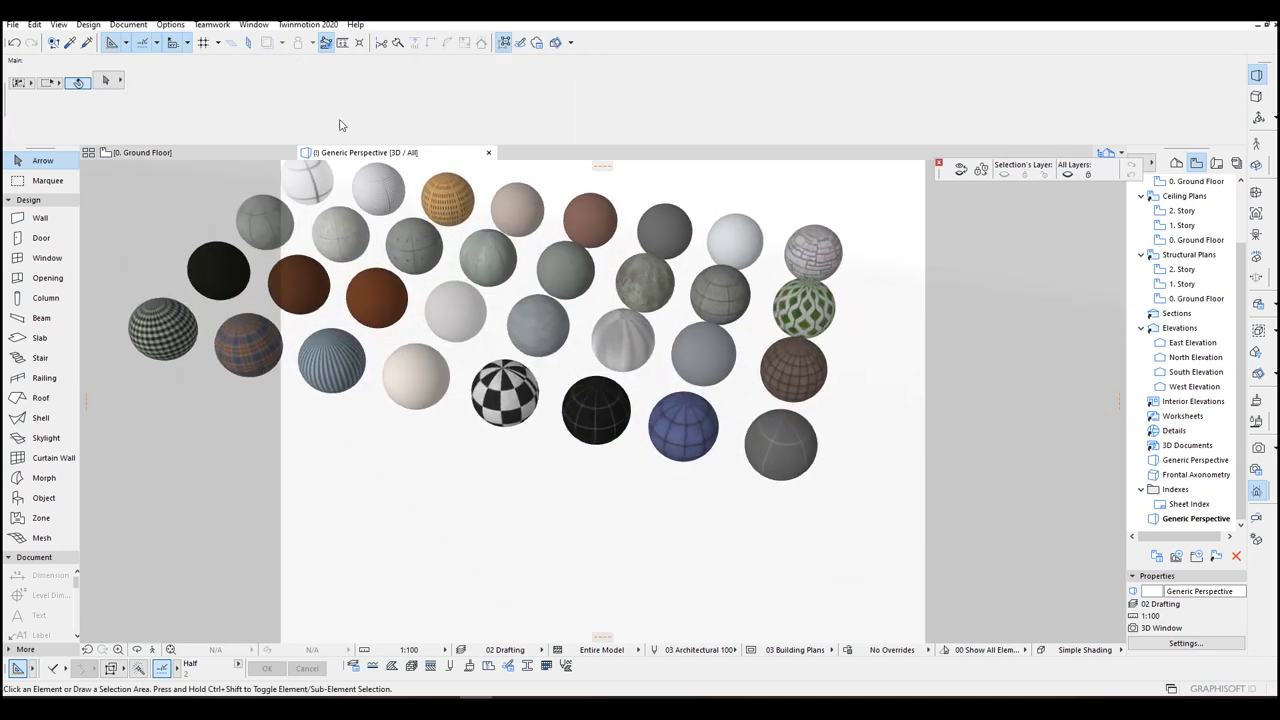
# Create a new project from the ARCHICAD 23 template.
pyautogui.click(13, 25)
pyautogui.moveTo(31, 41)
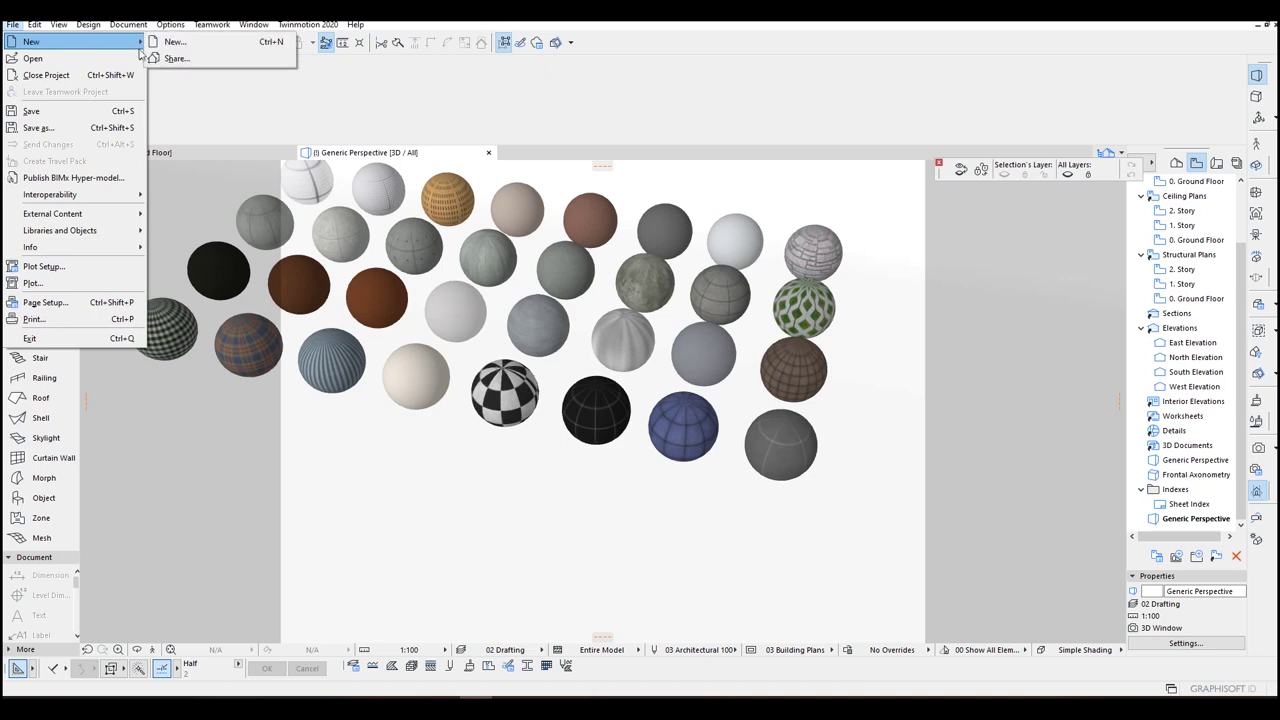
pyautogui.click(175, 44)
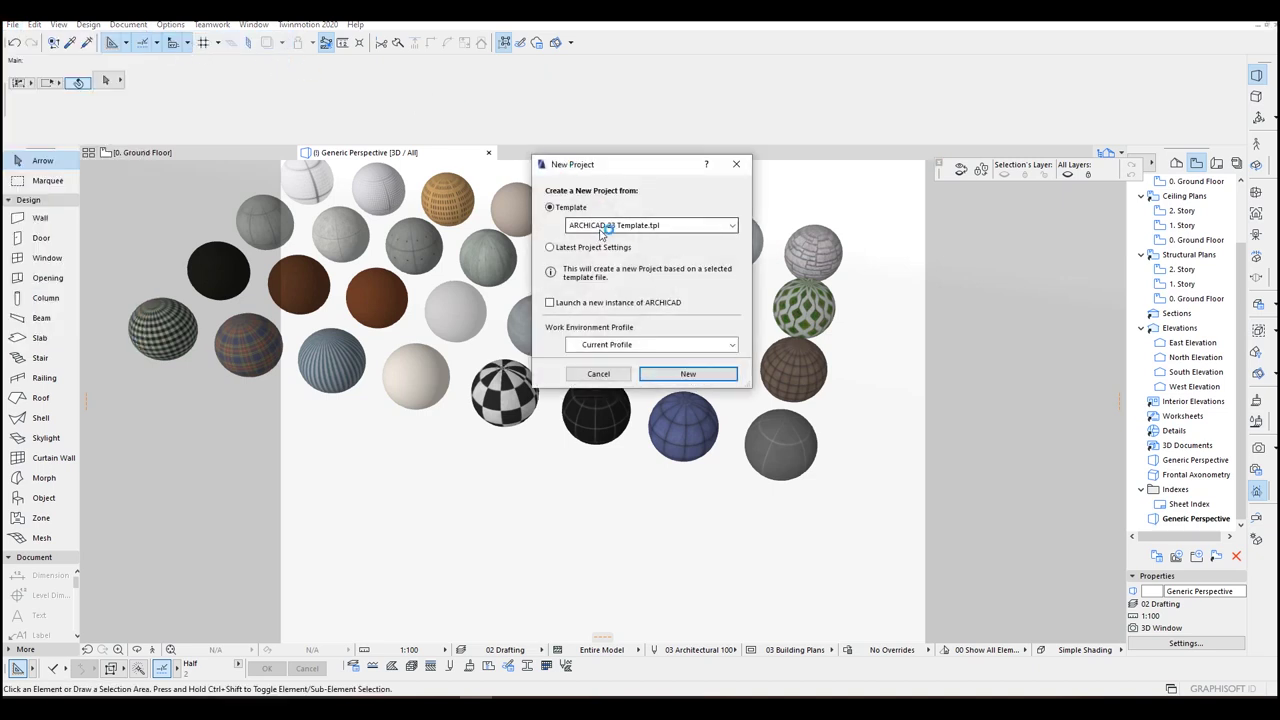
pyautogui.click(700, 383)
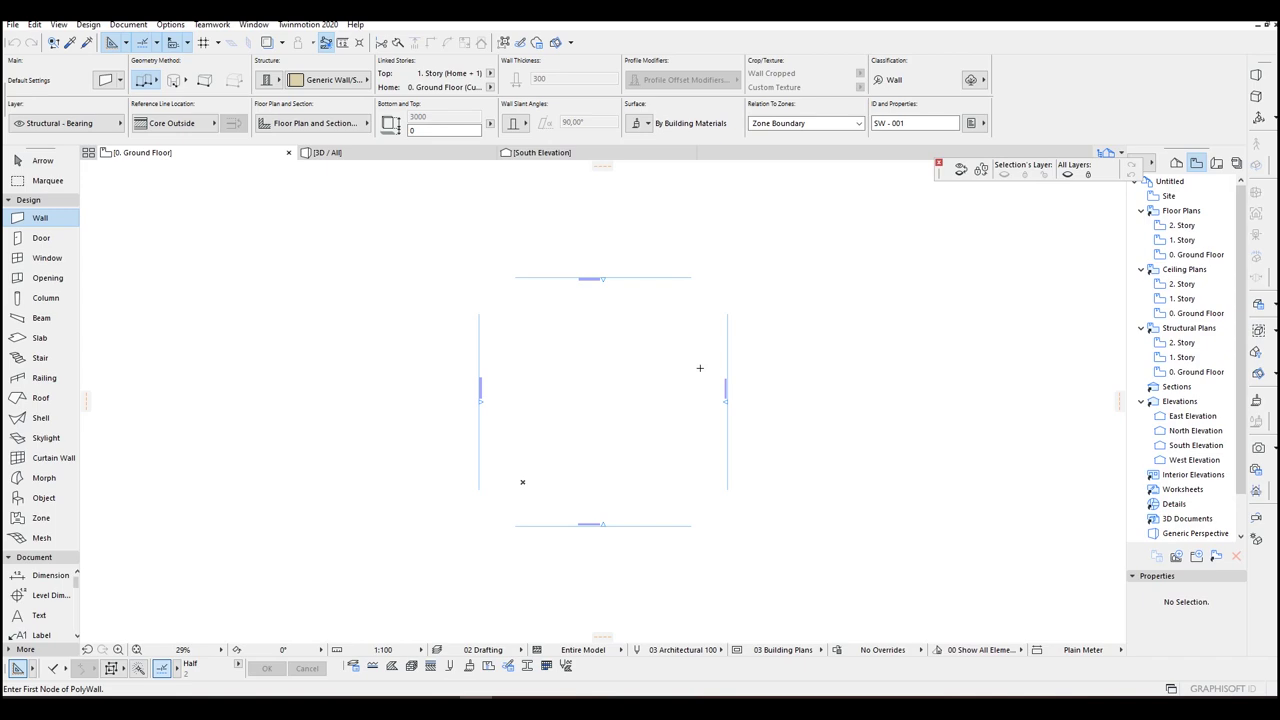
# Set the Object tool to Sphere 23 from Special Constructions 23 > Basic Shapes 23.
pyautogui.click(35, 497)
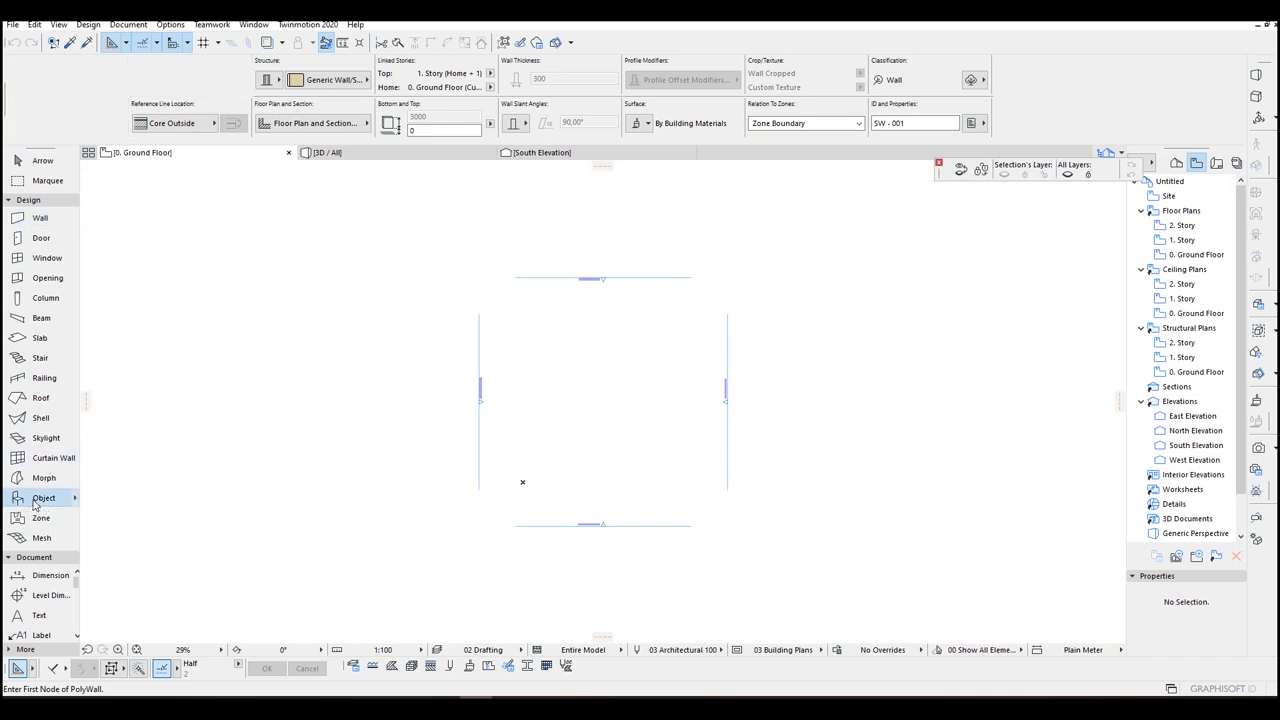
pyautogui.click(113, 82)
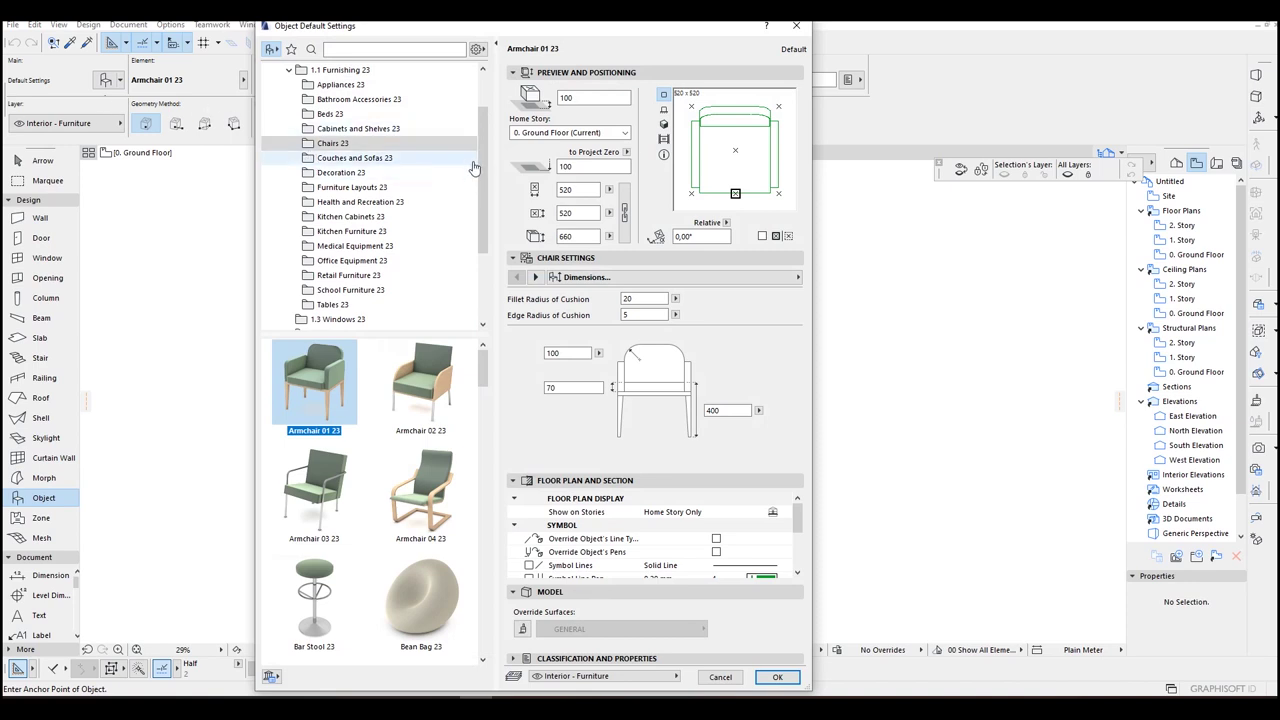
pyautogui.scroll(-2, 477, 214)
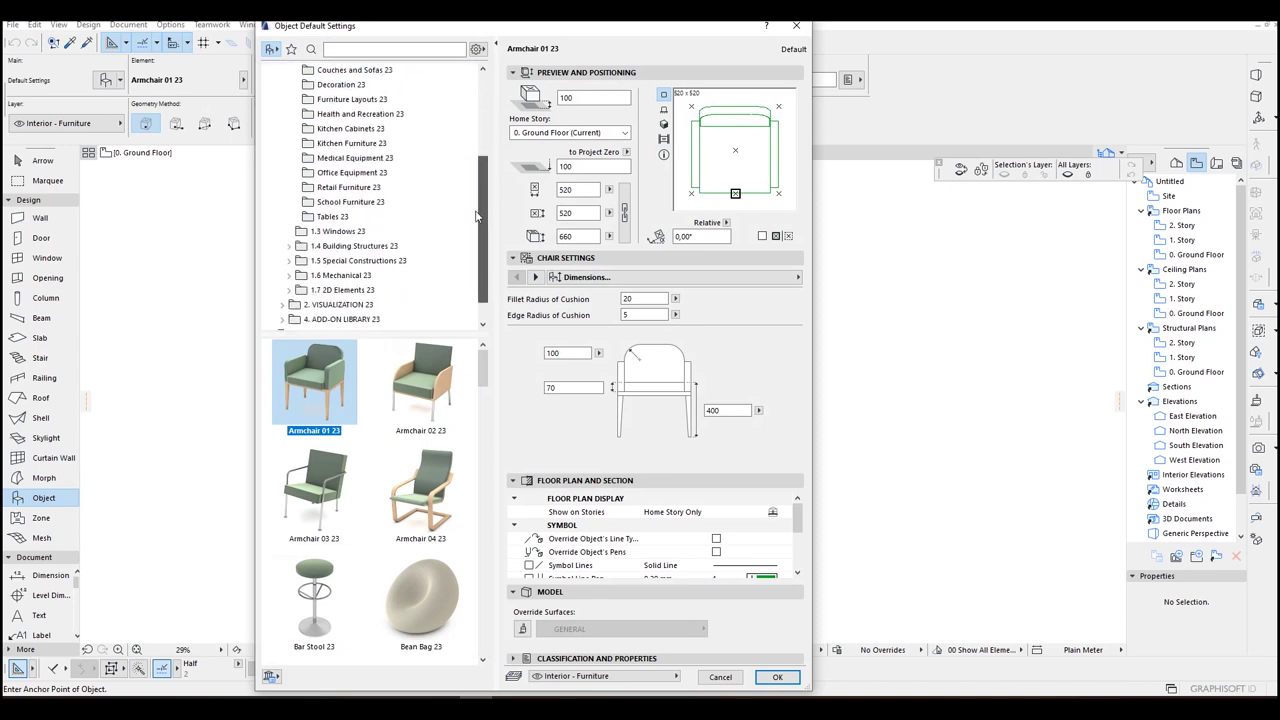
pyautogui.click(356, 261)
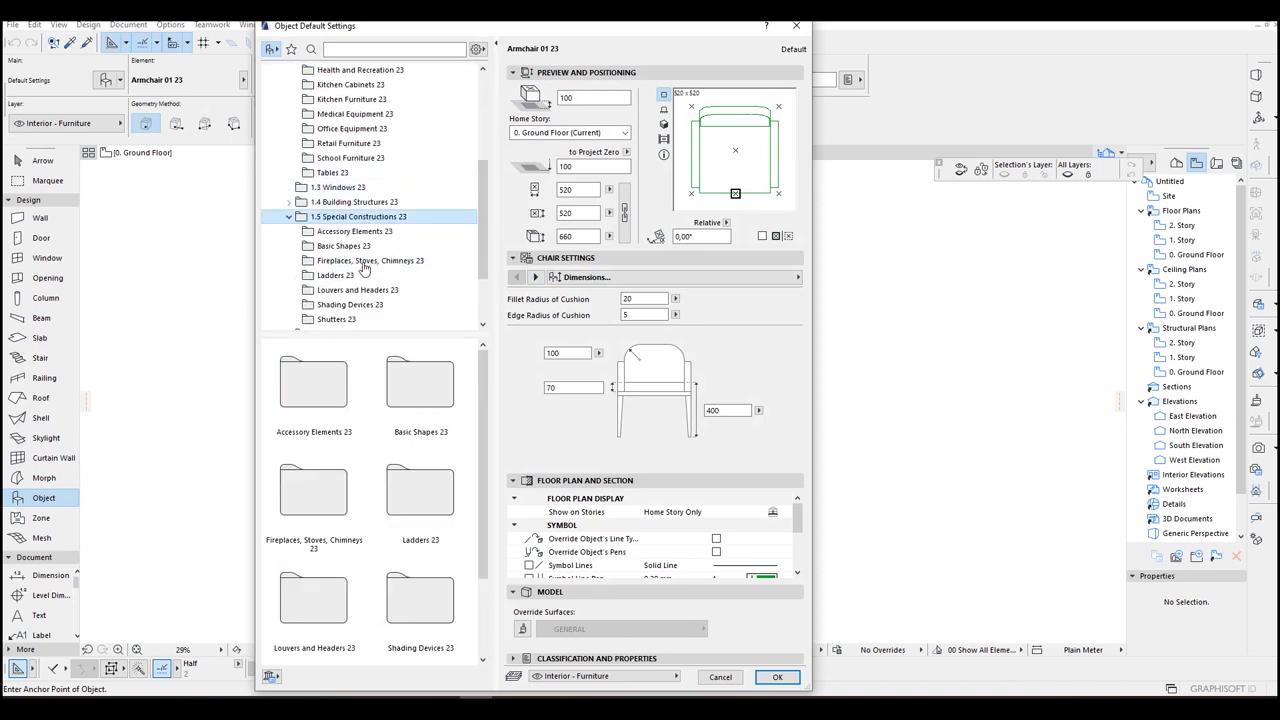
pyautogui.click(349, 250)
pyautogui.scroll(-2, 381, 560)
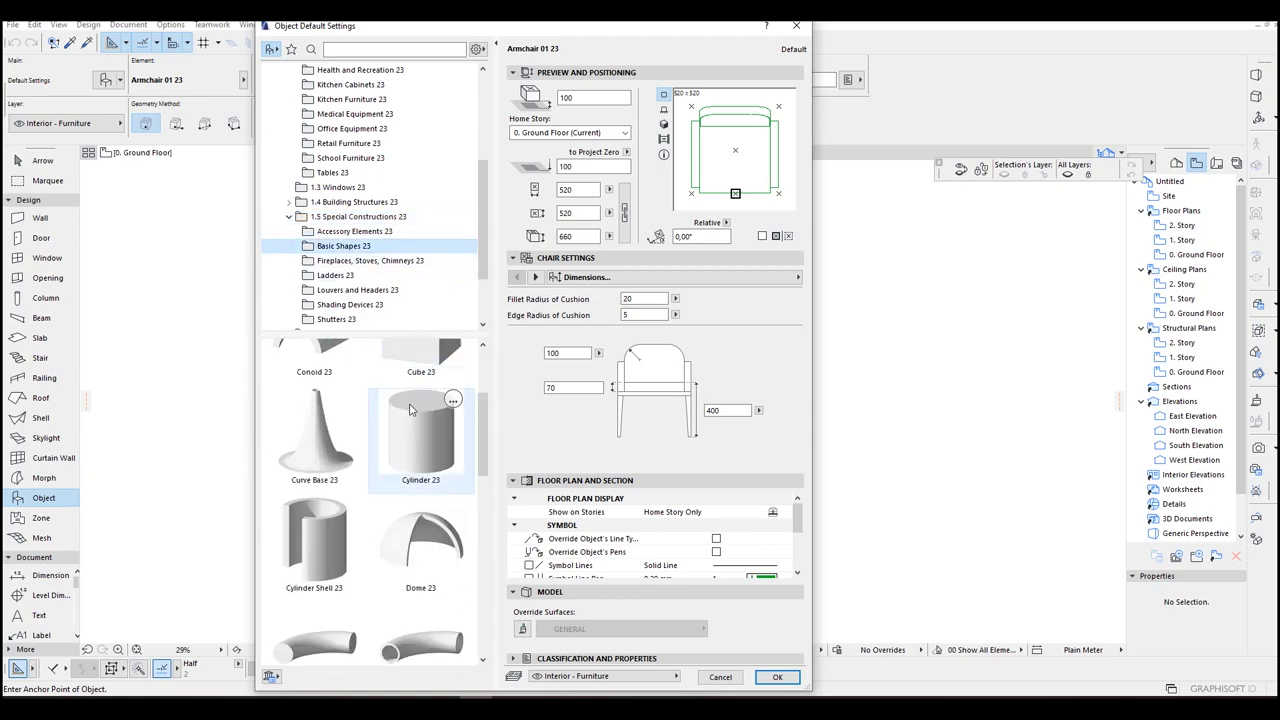
pyautogui.scroll(-2, 381, 560)
pyautogui.scroll(-2, 381, 572)
pyautogui.click(385, 575)
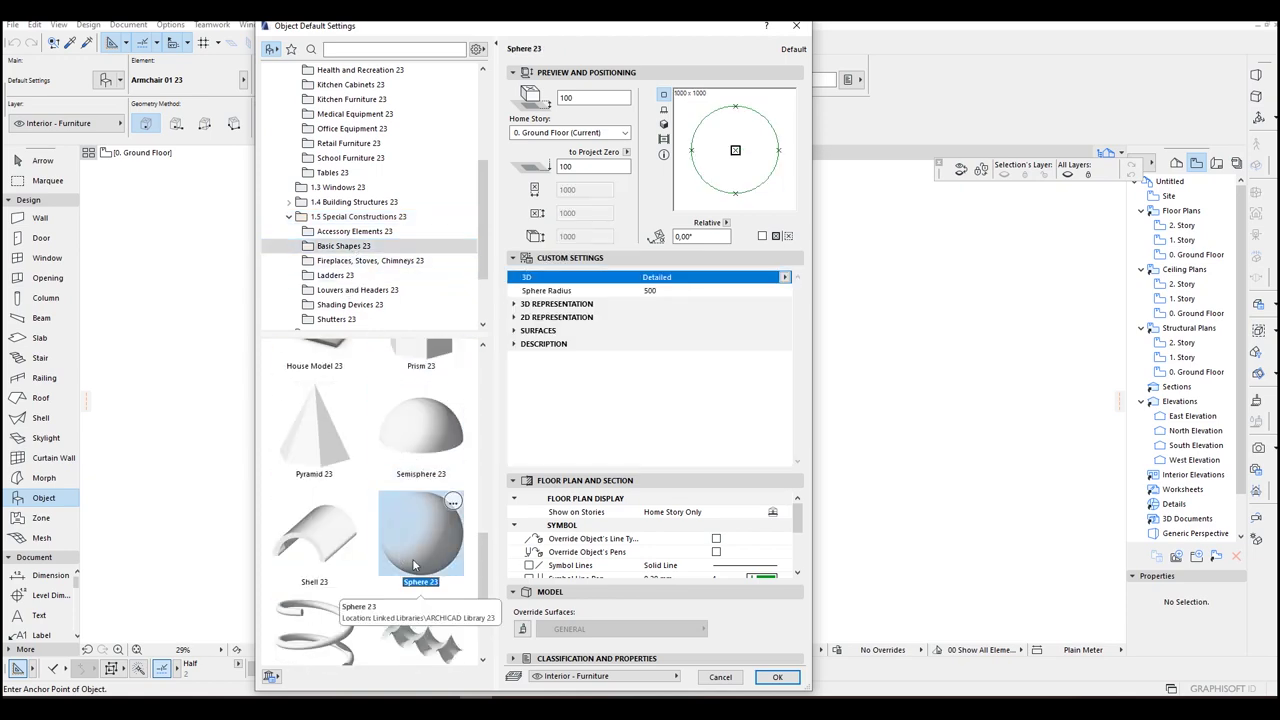
pyautogui.click(777, 677)
pyautogui.scroll(10, 608, 391)
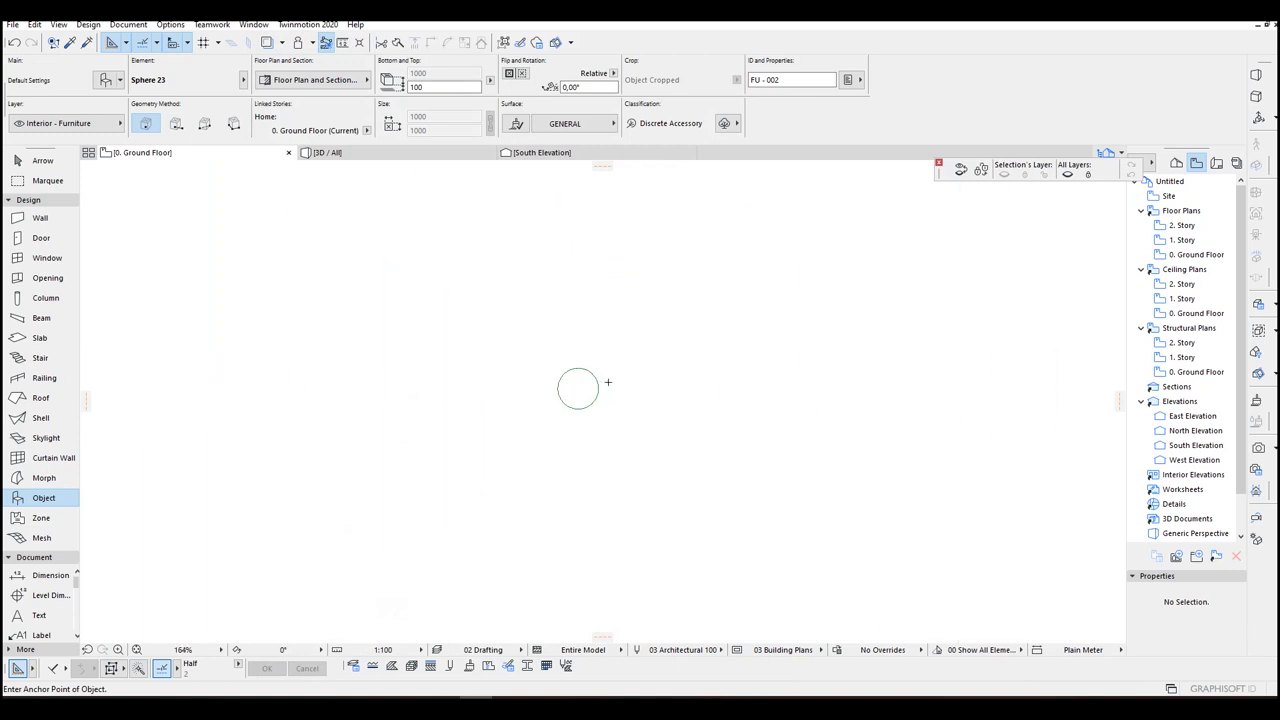
# Place the sphere, view it in 3D, and enable its surface override, keeping GENERAL.
pyautogui.click(537, 400)
pyautogui.press('F3')
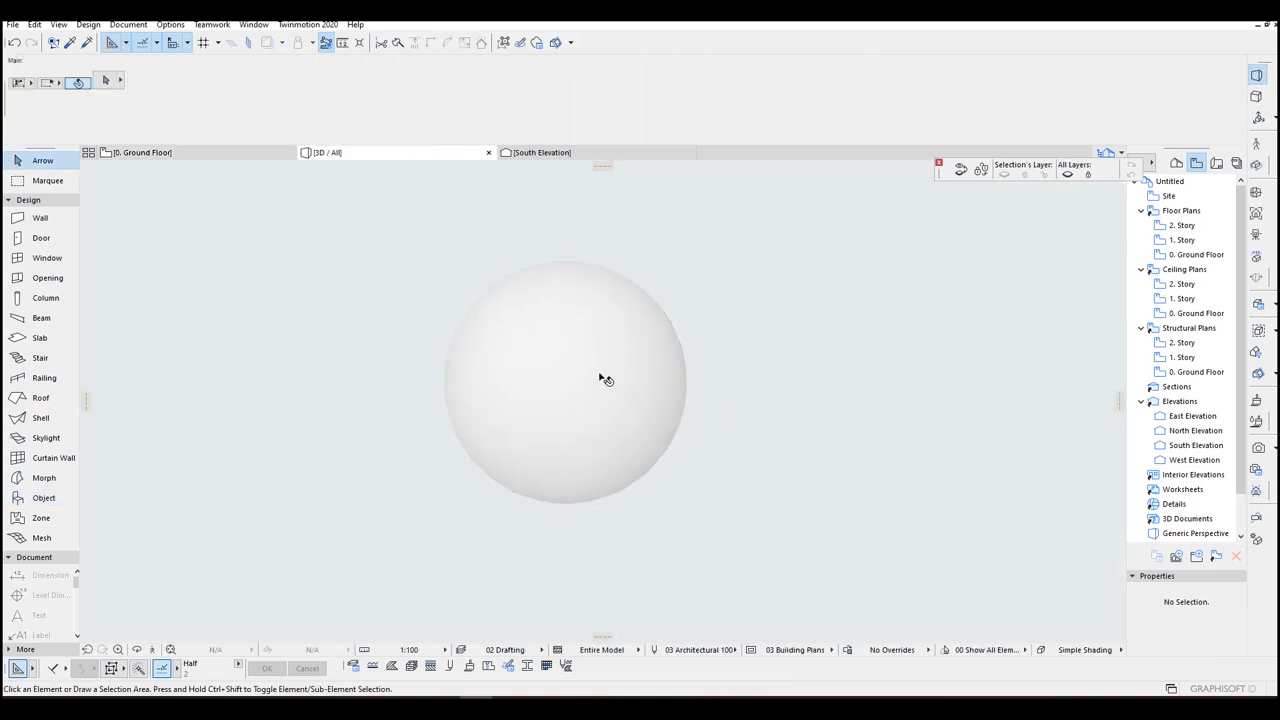
pyautogui.click(605, 375)
pyautogui.click(517, 124)
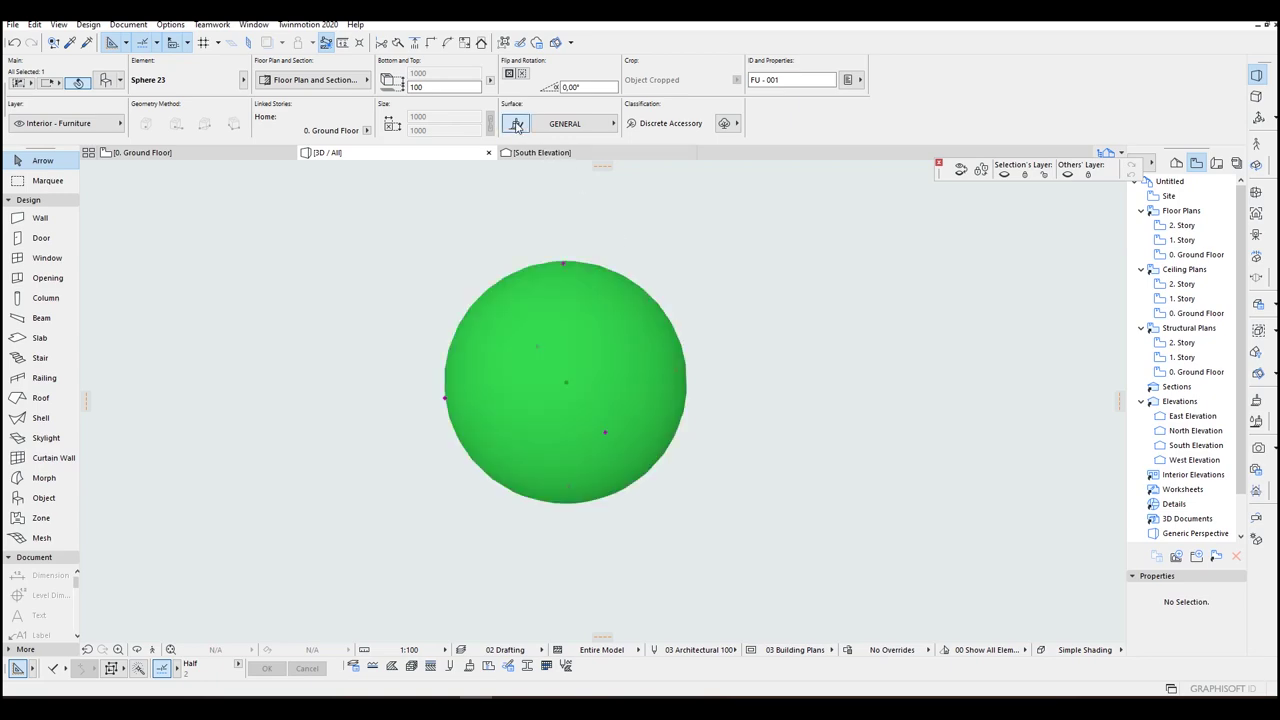
pyautogui.click(560, 124)
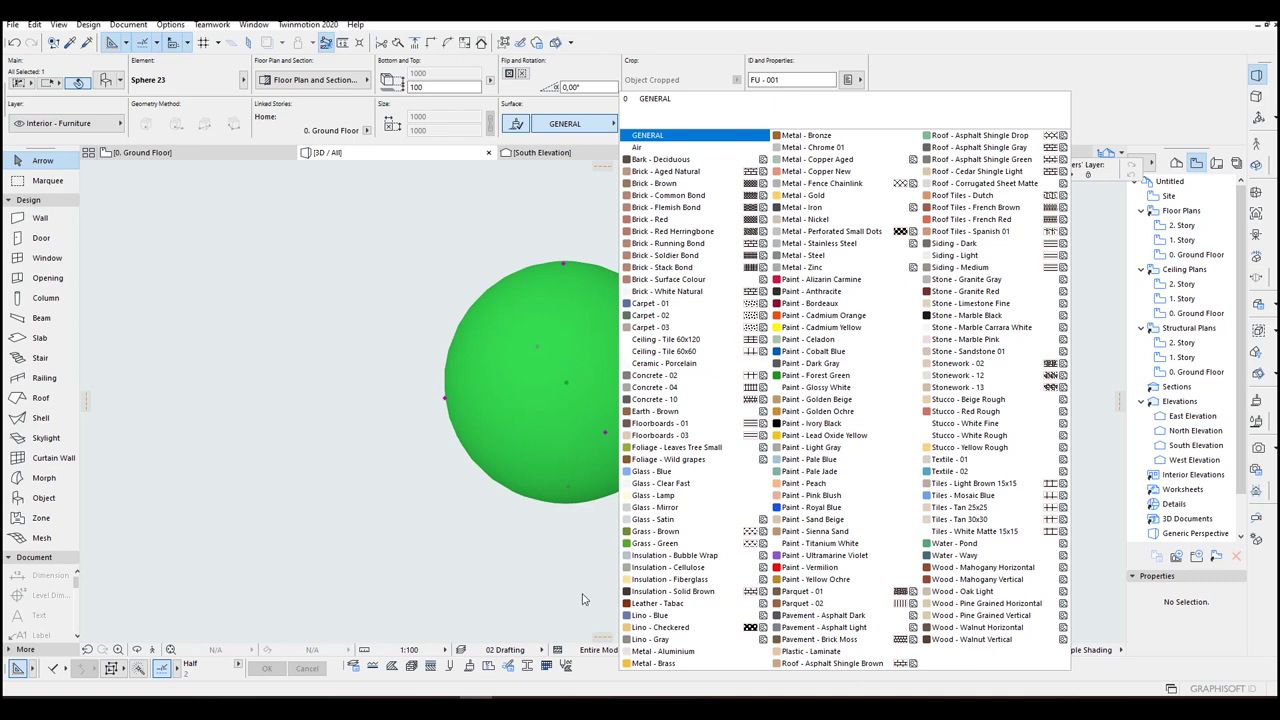
pyautogui.click(582, 597)
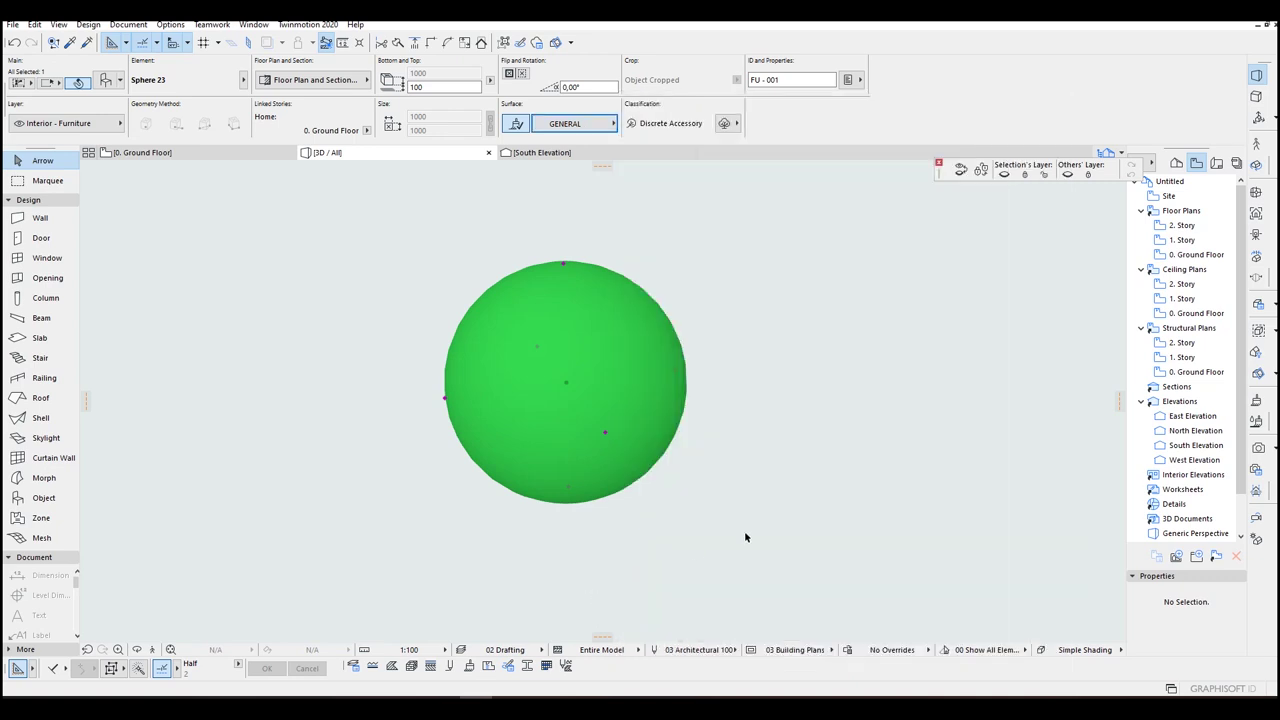
# Open Brick - Running Bond surface settings, view its CineRender settings, and list all surfaces.
pyautogui.click(1257, 402)
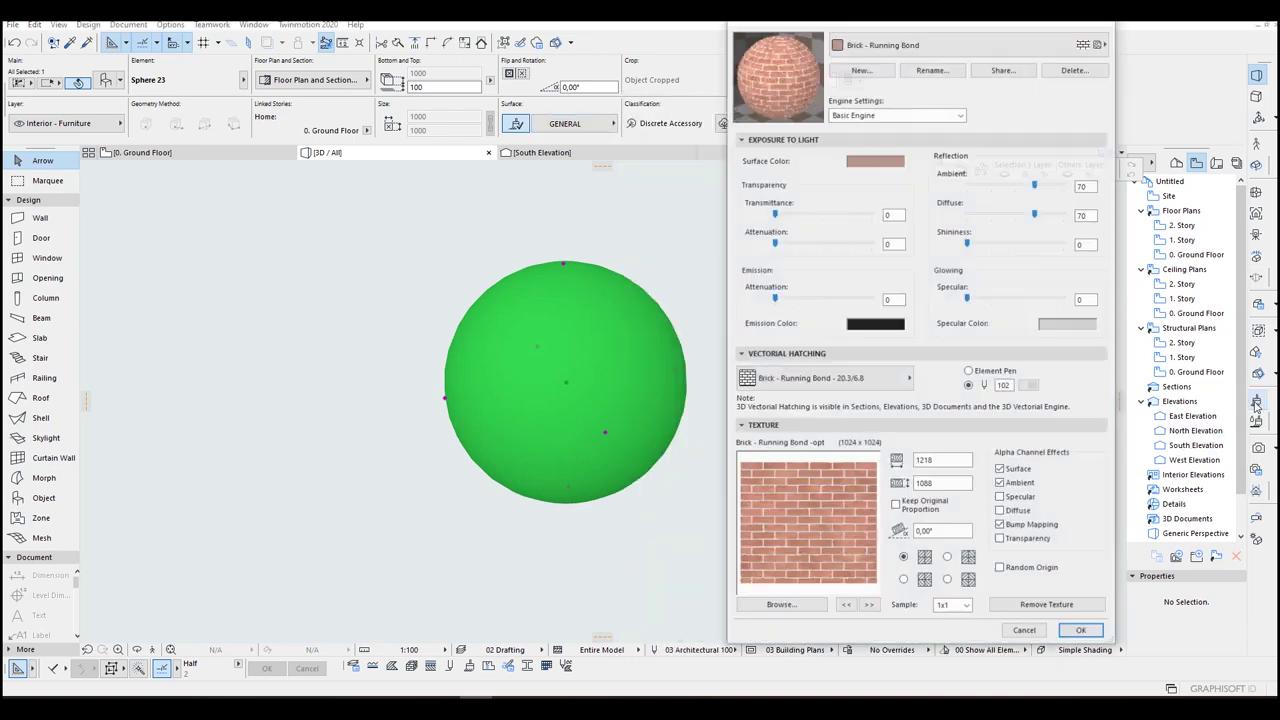
pyautogui.click(945, 46)
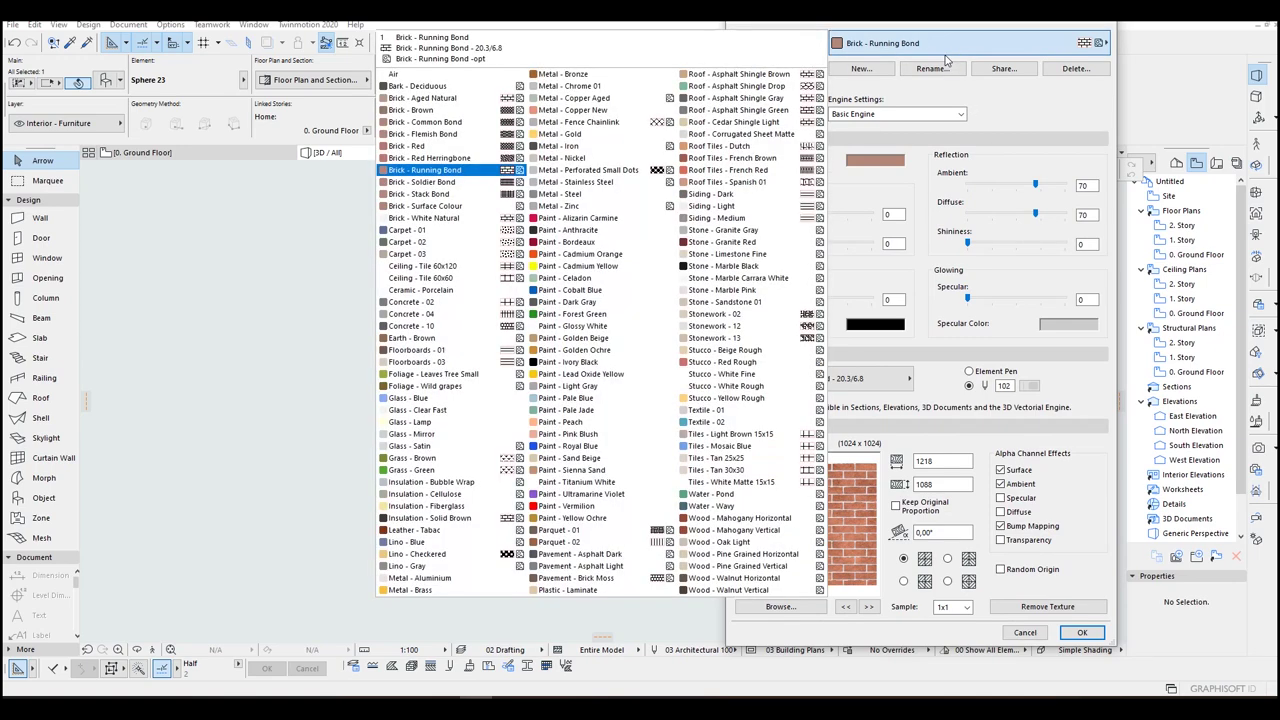
pyautogui.click(945, 56)
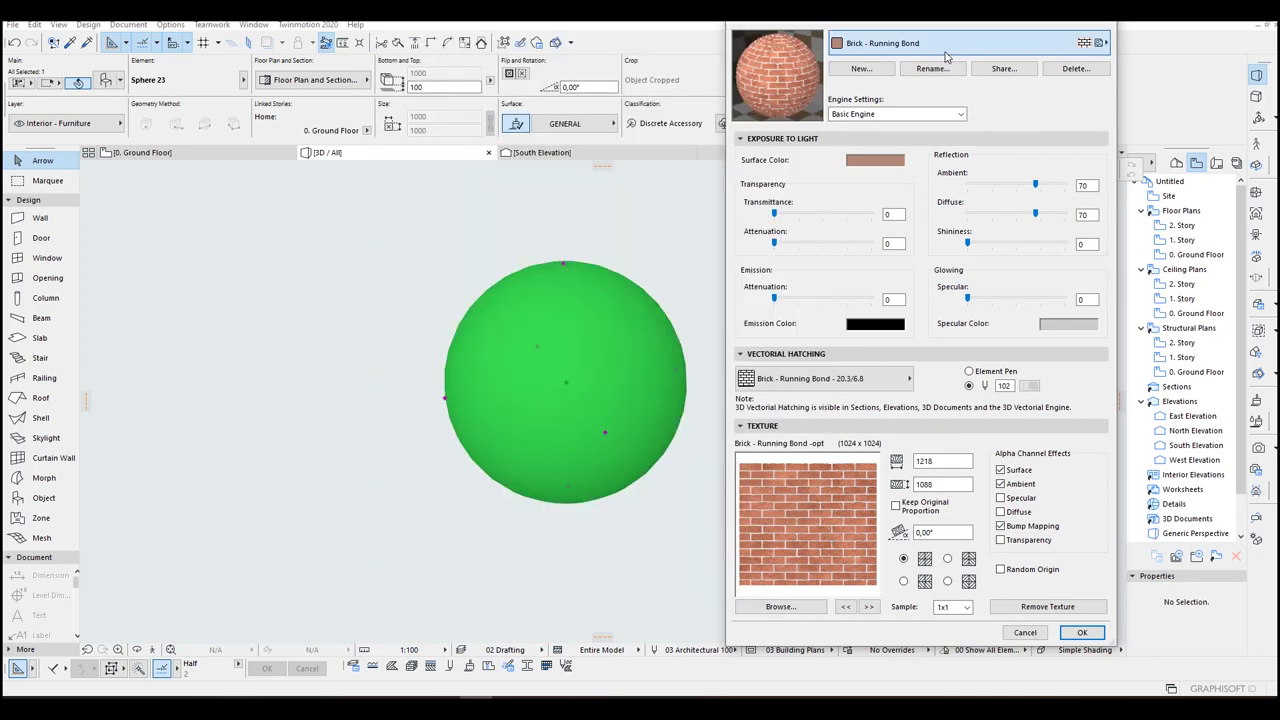
pyautogui.click(951, 117)
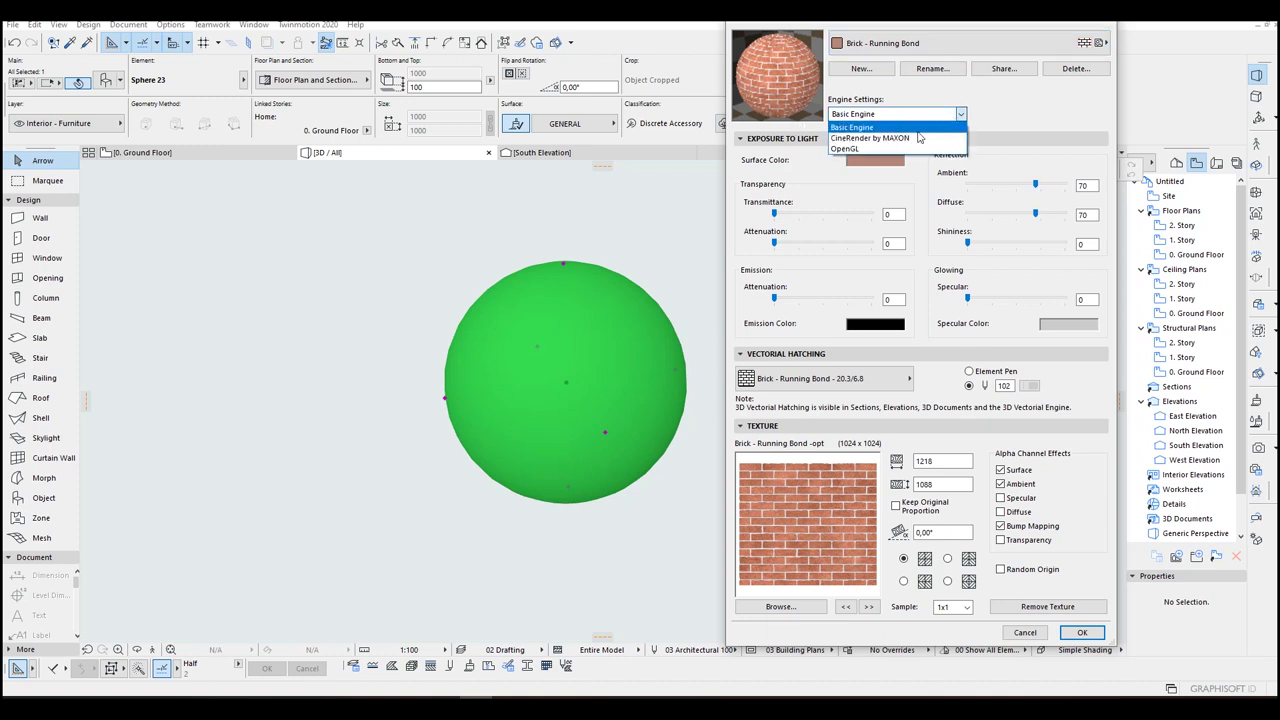
pyautogui.click(963, 117)
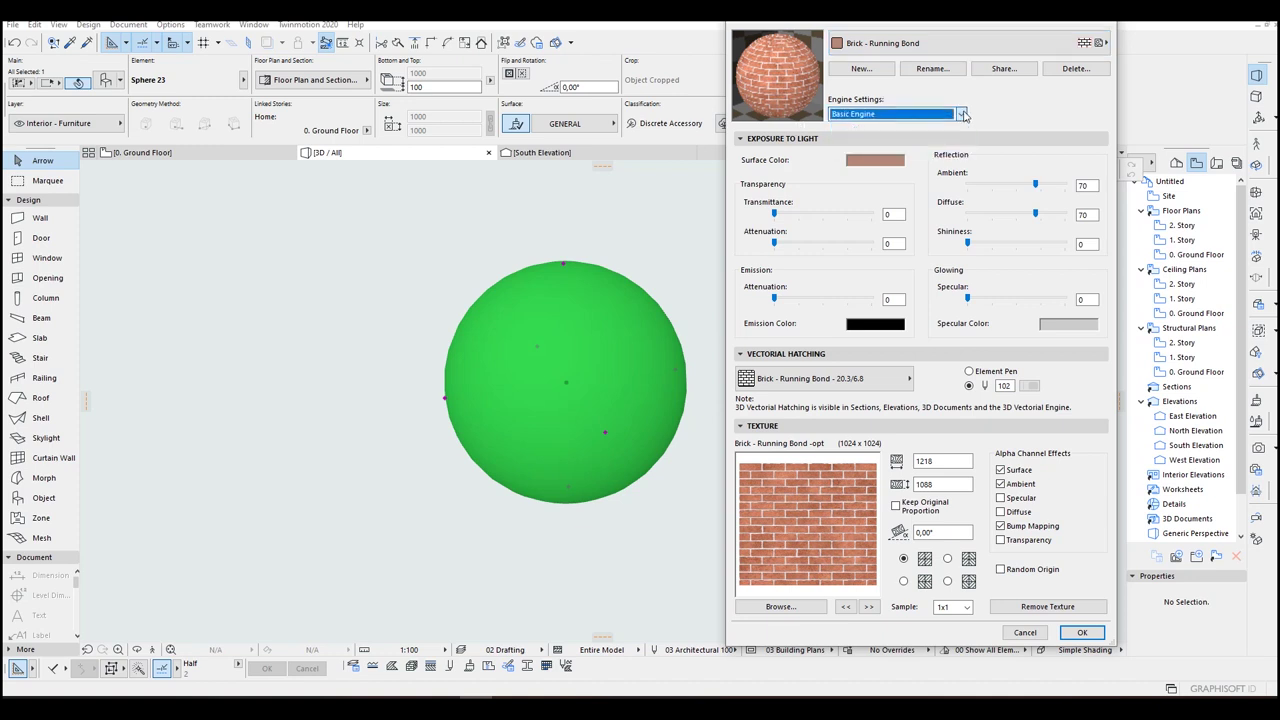
pyautogui.click(962, 116)
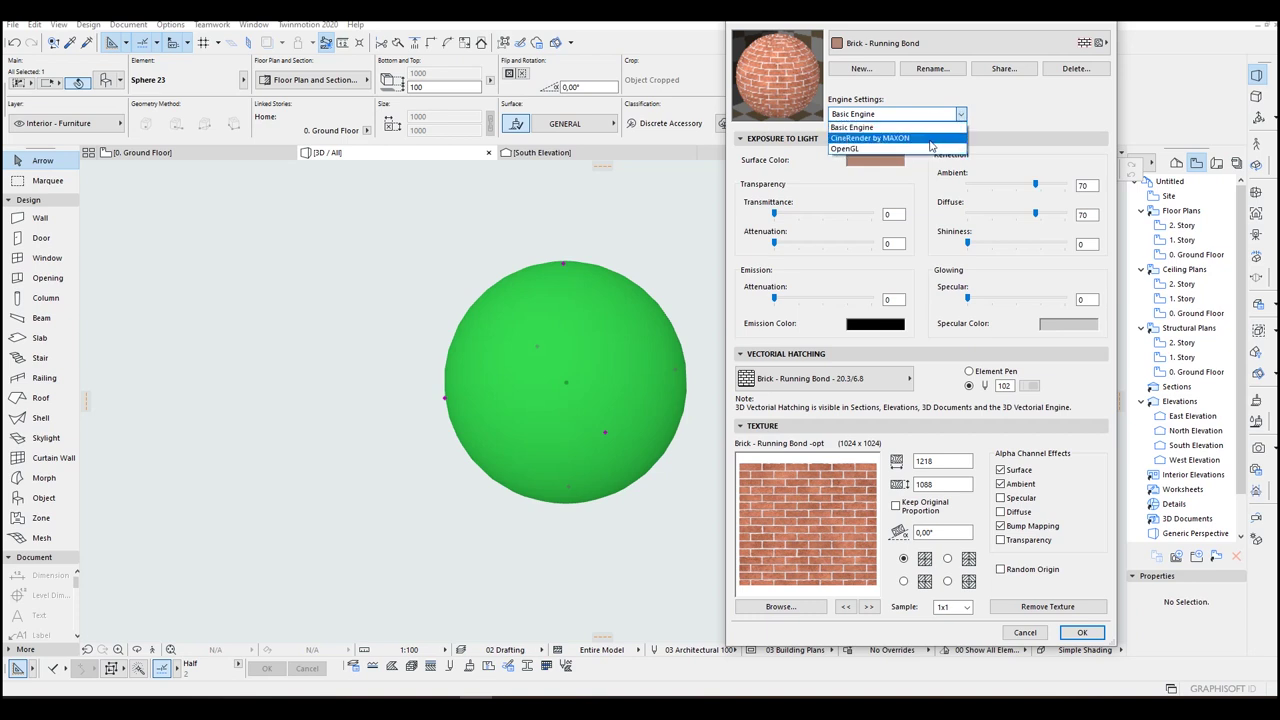
pyautogui.click(930, 138)
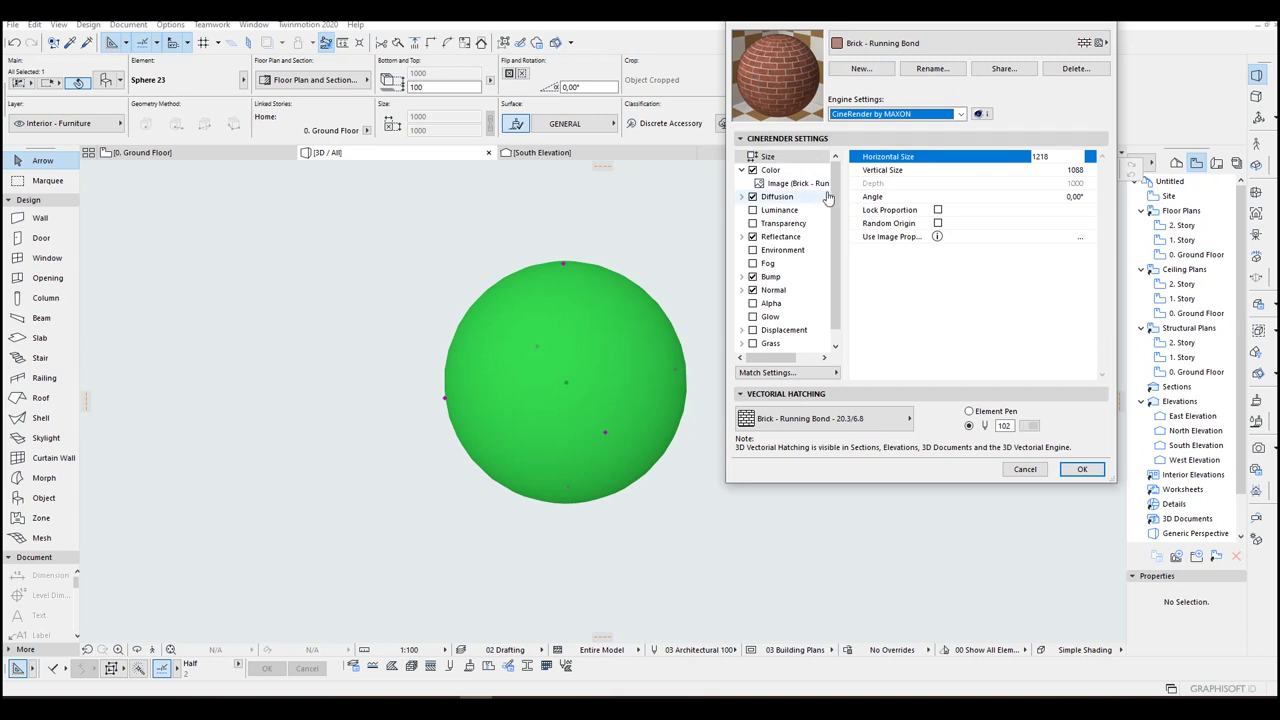
pyautogui.scroll(-1, 837, 204)
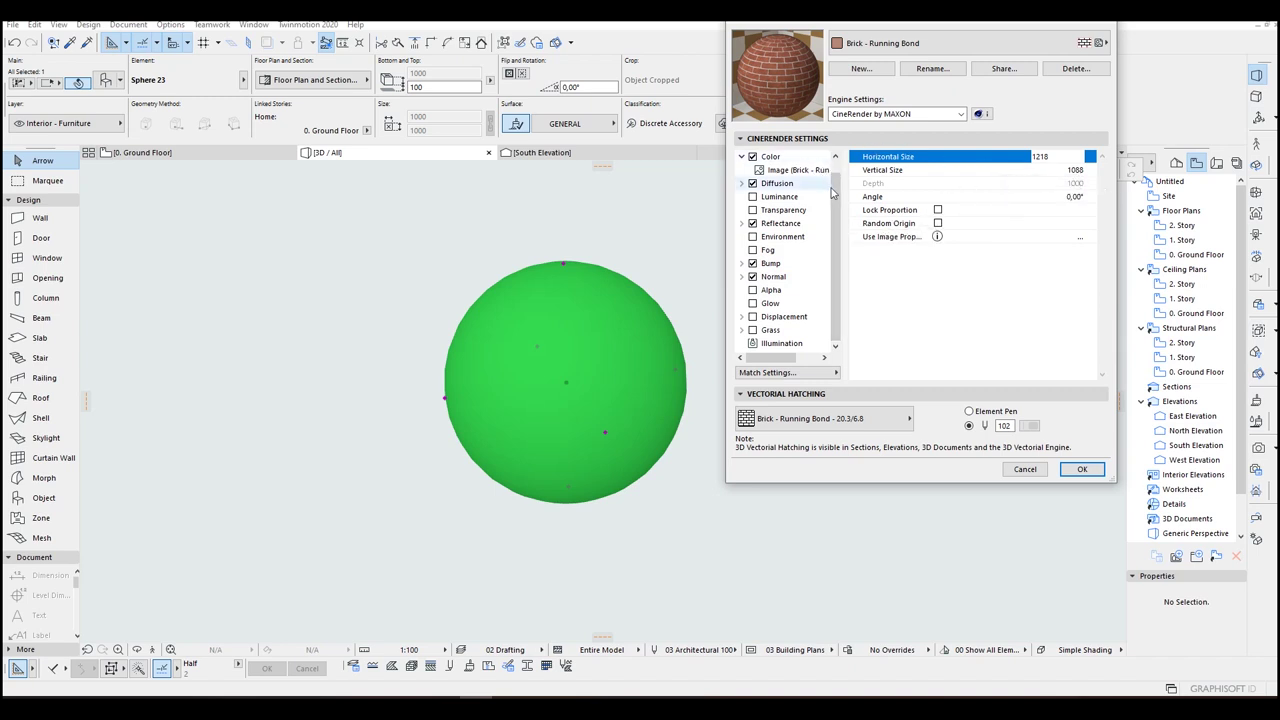
pyautogui.scroll(1, 824, 184)
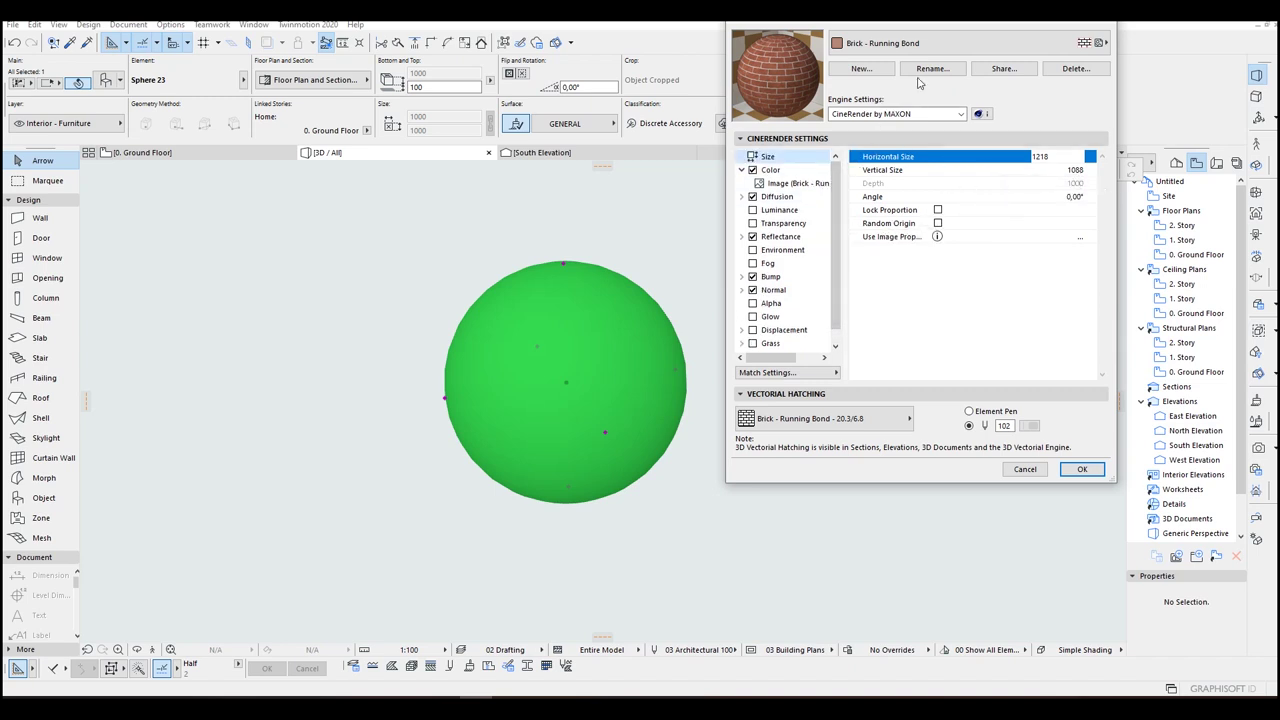
pyautogui.click(957, 50)
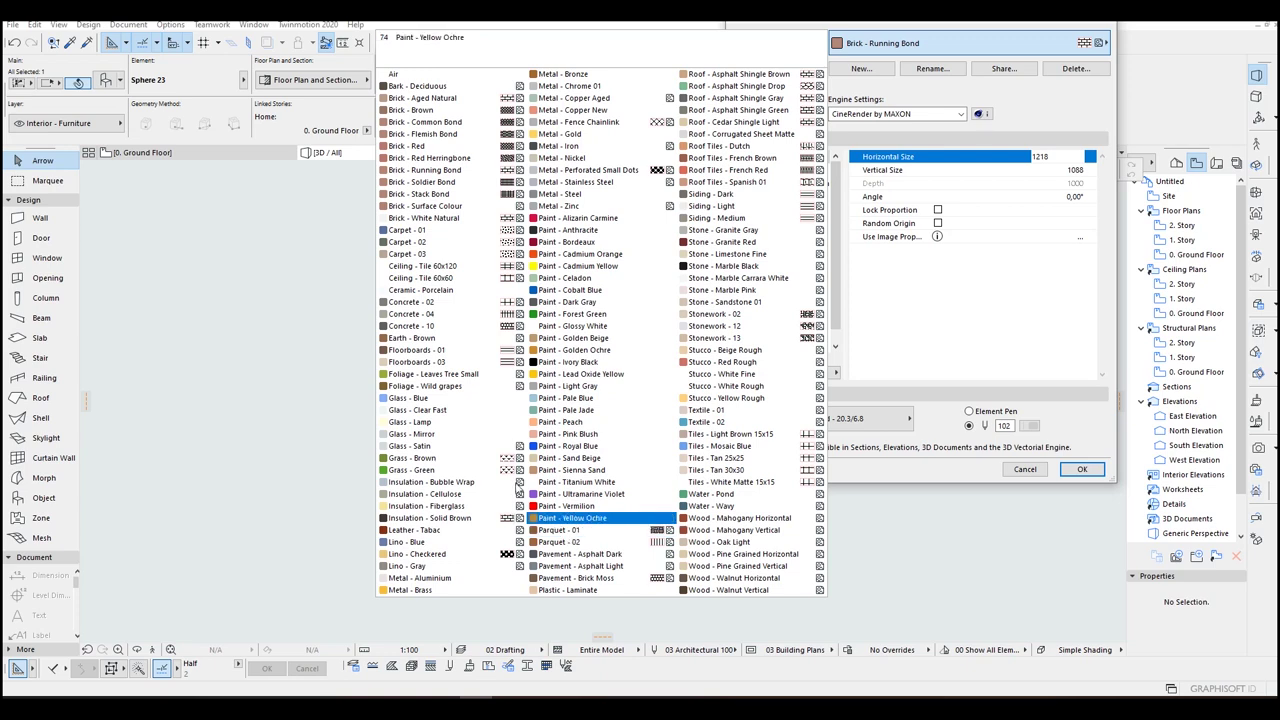
# Switch the surface settings to Grass - Brown and inspect its Grass channel gradient.
pyautogui.click(425, 458)
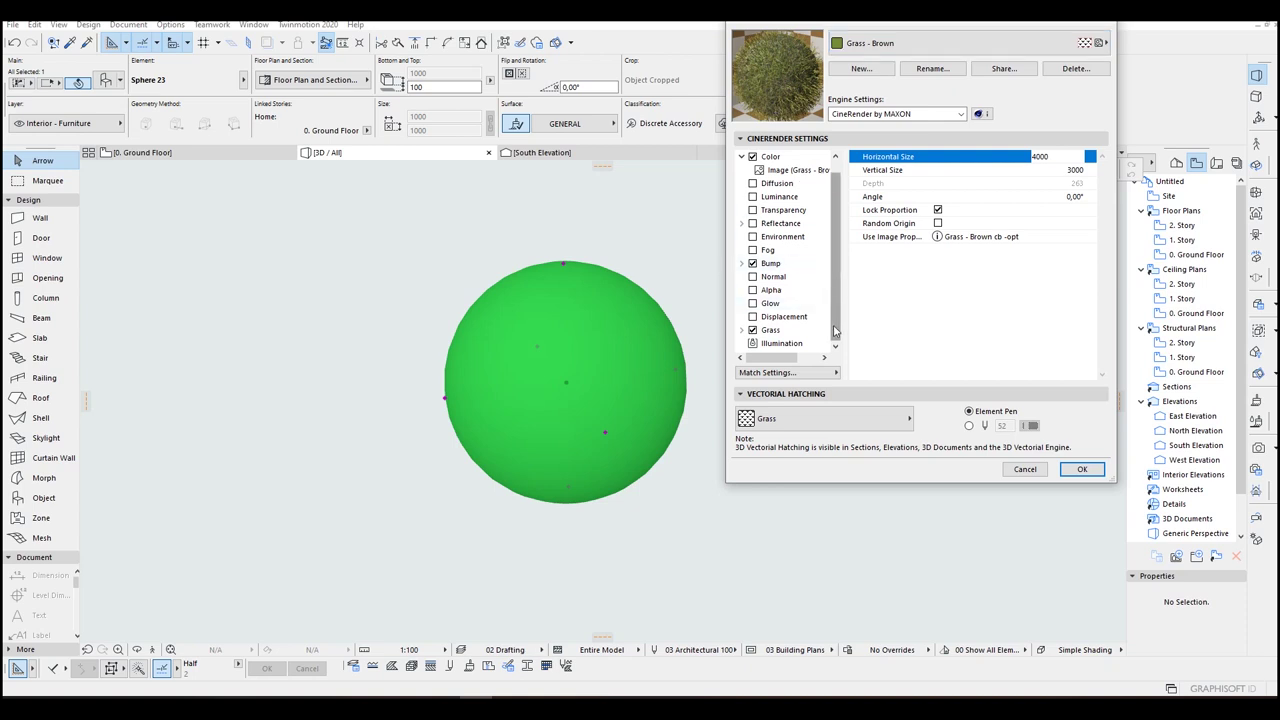
pyautogui.moveTo(835, 330); pyautogui.dragTo(845, 267)
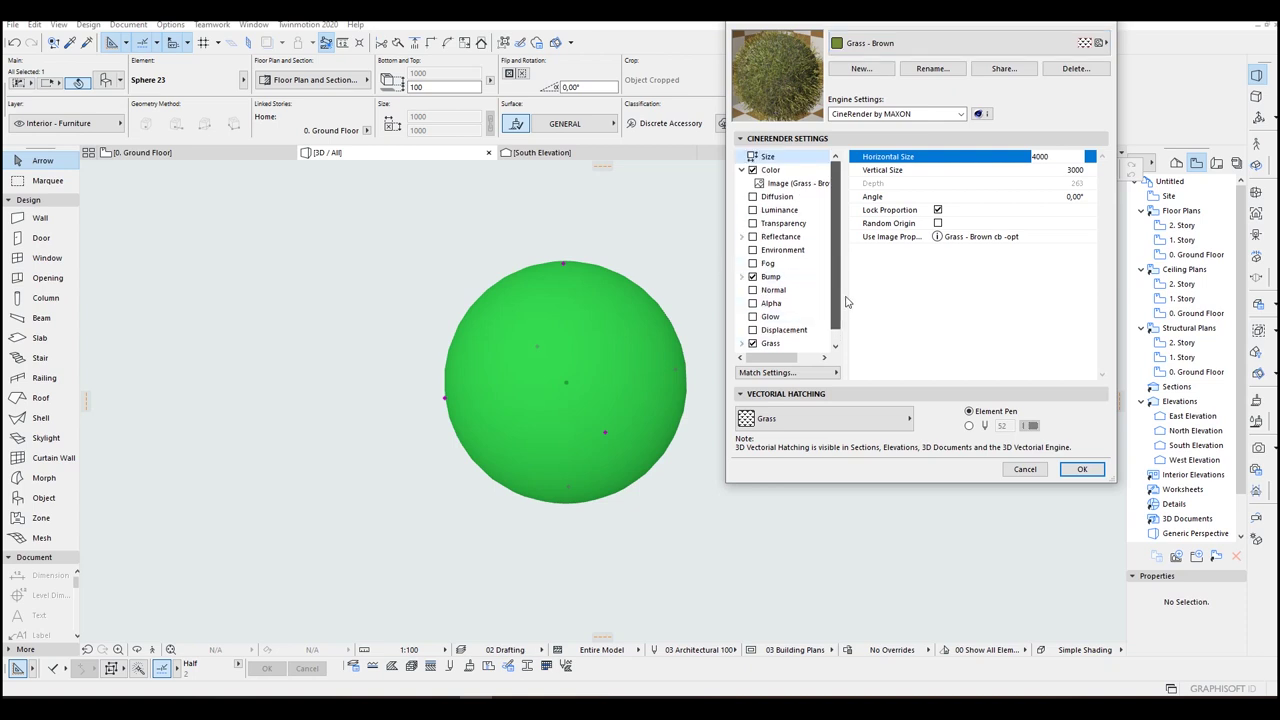
pyautogui.click(772, 343)
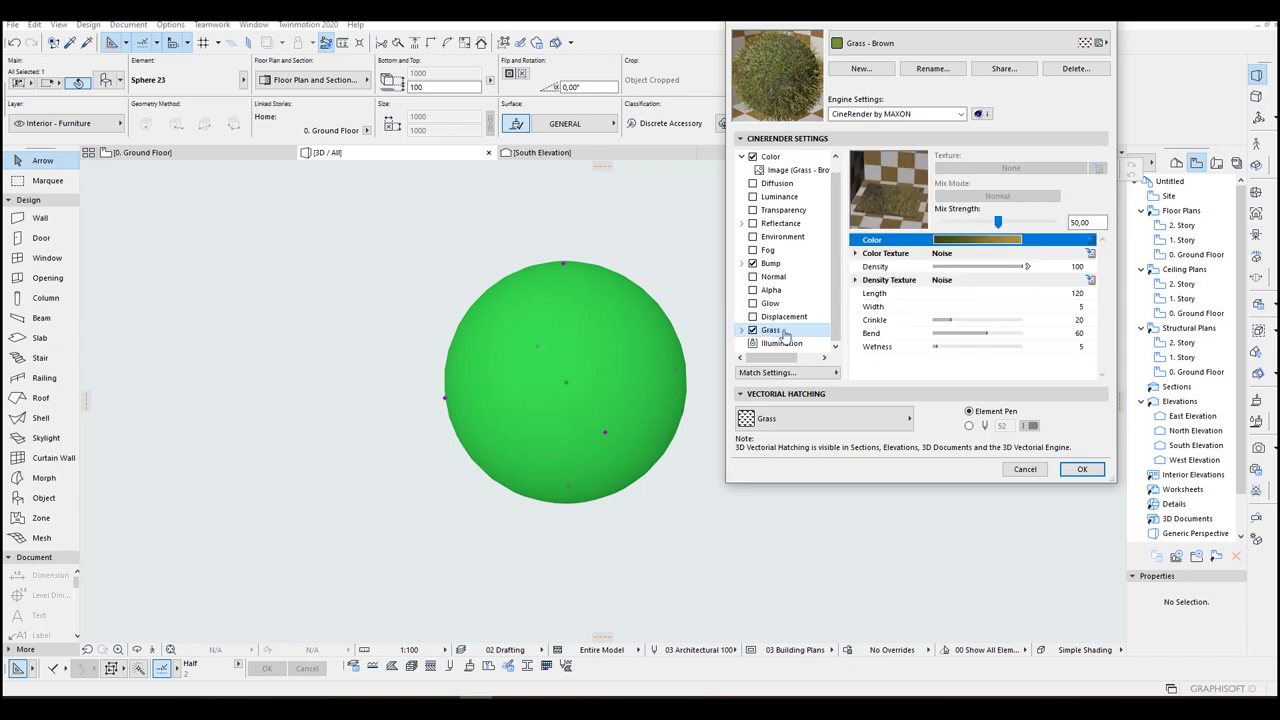
pyautogui.click(741, 330)
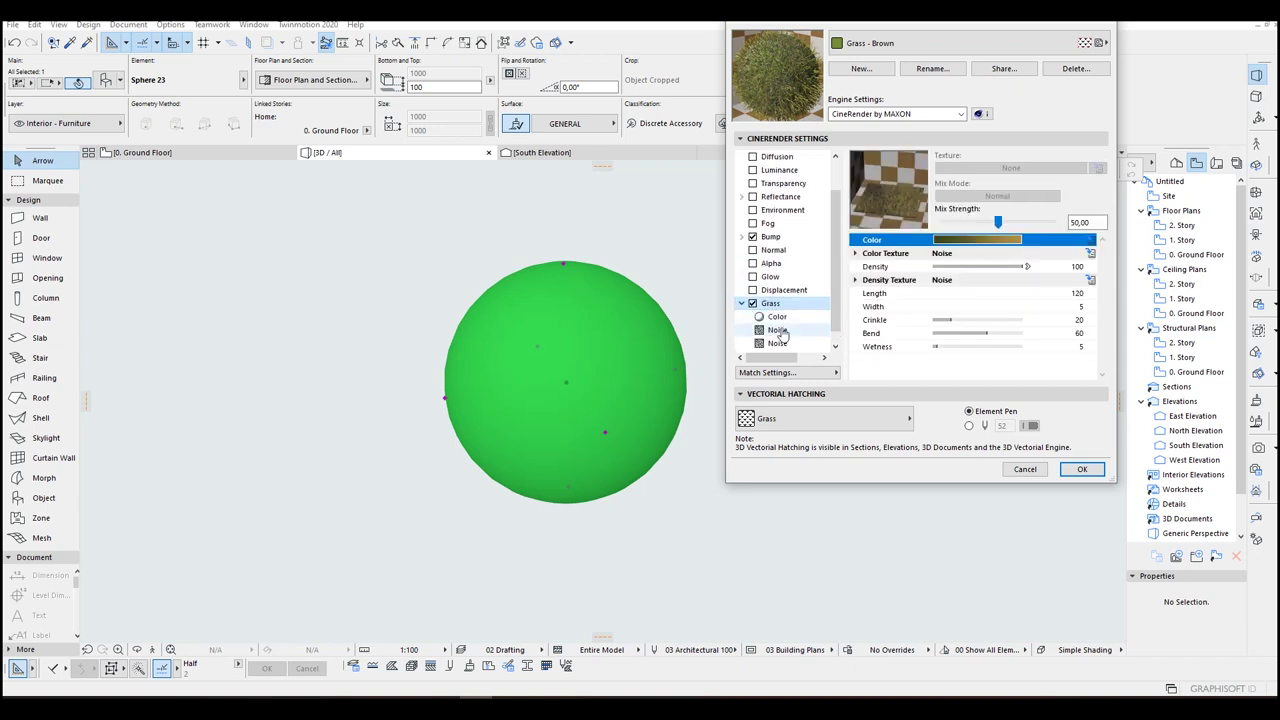
pyautogui.click(778, 303)
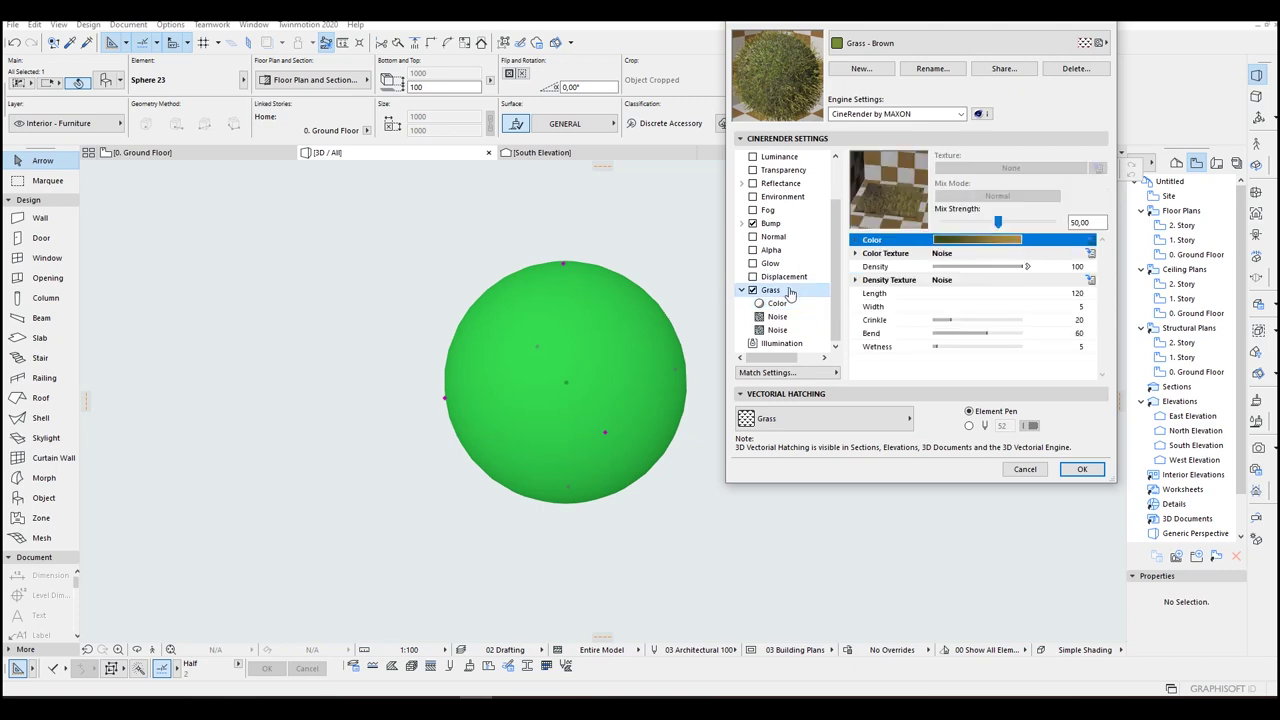
# Browse the surface list, then start a new surface from the Wood 23 catalog.
pyautogui.click(893, 45)
pyautogui.press('Escape')
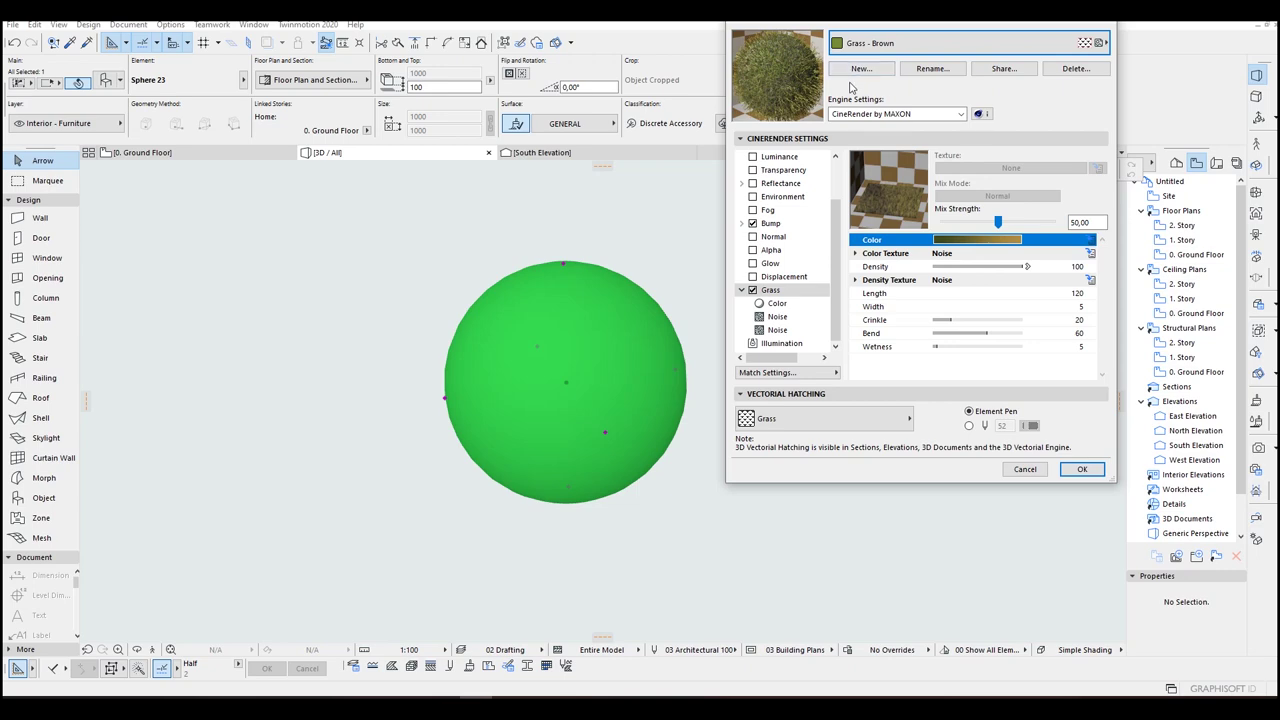
pyautogui.click(855, 70)
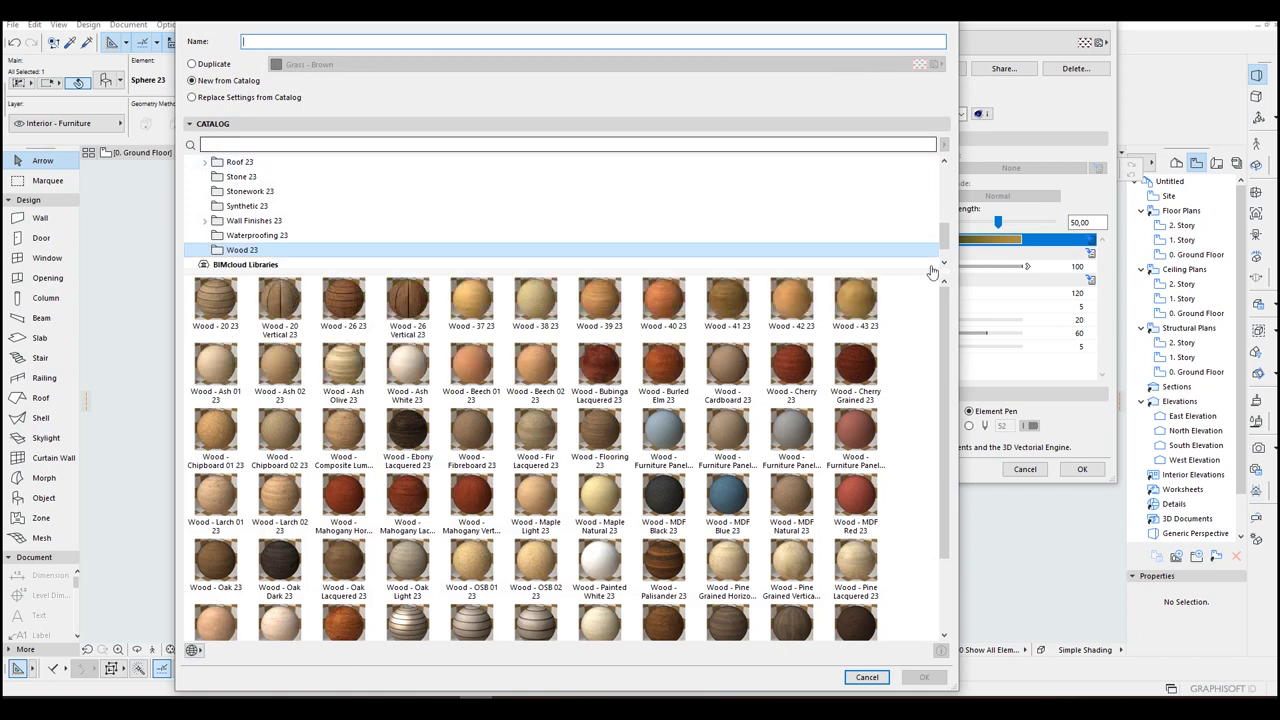
# Pick Wood - 26 then Wood - 26 Vertical 23 from the catalog, and close the dialogs.
pyautogui.scroll(-2, 950, 343)
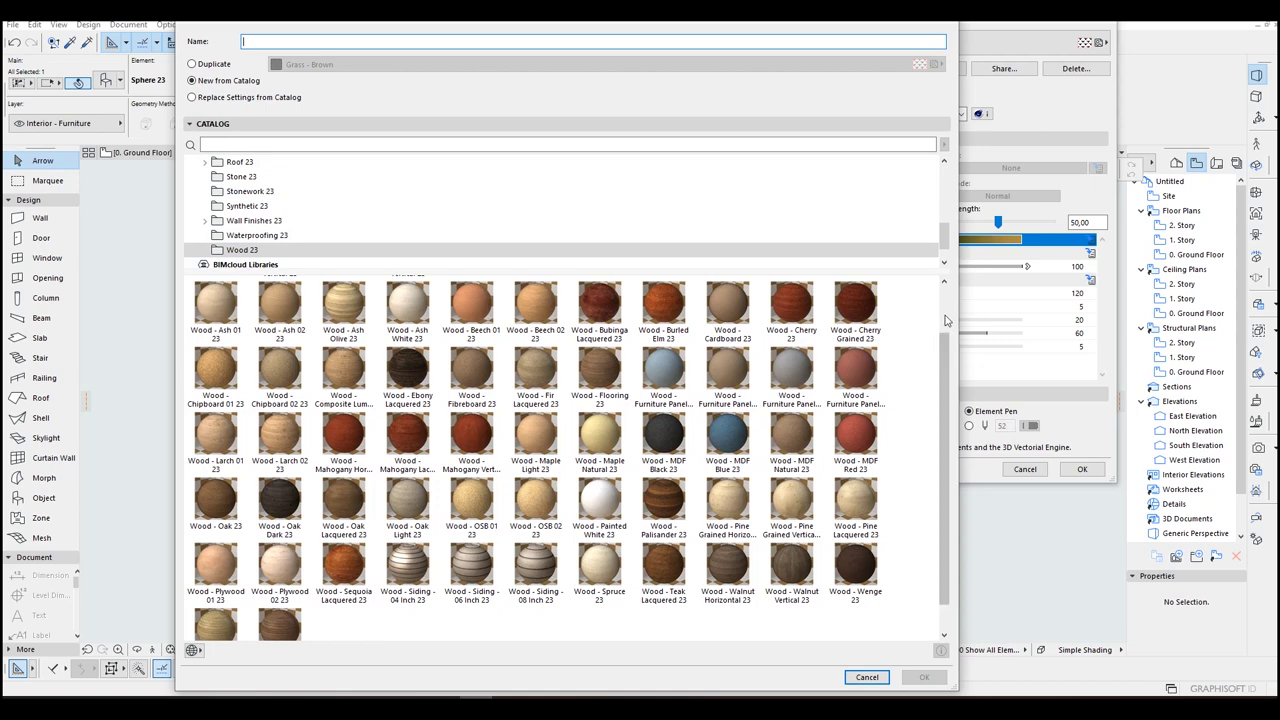
pyautogui.moveTo(950, 325); pyautogui.dragTo(952, 270)
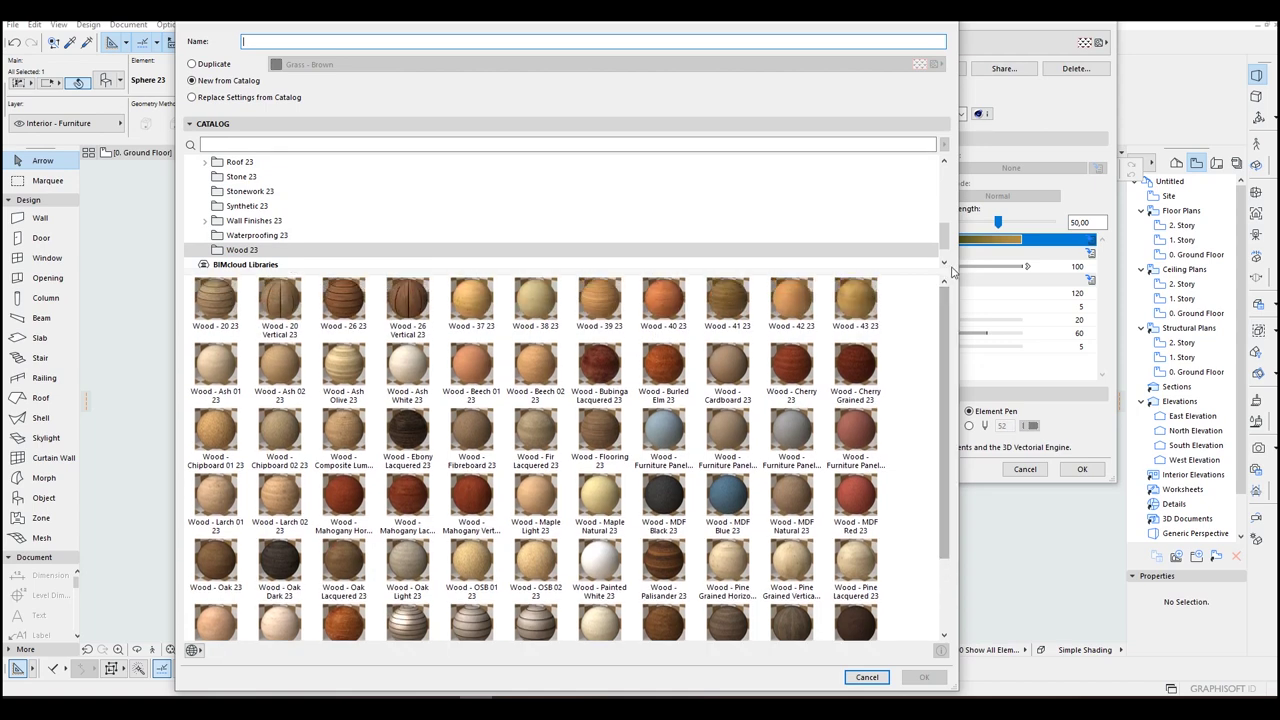
pyautogui.click(329, 305)
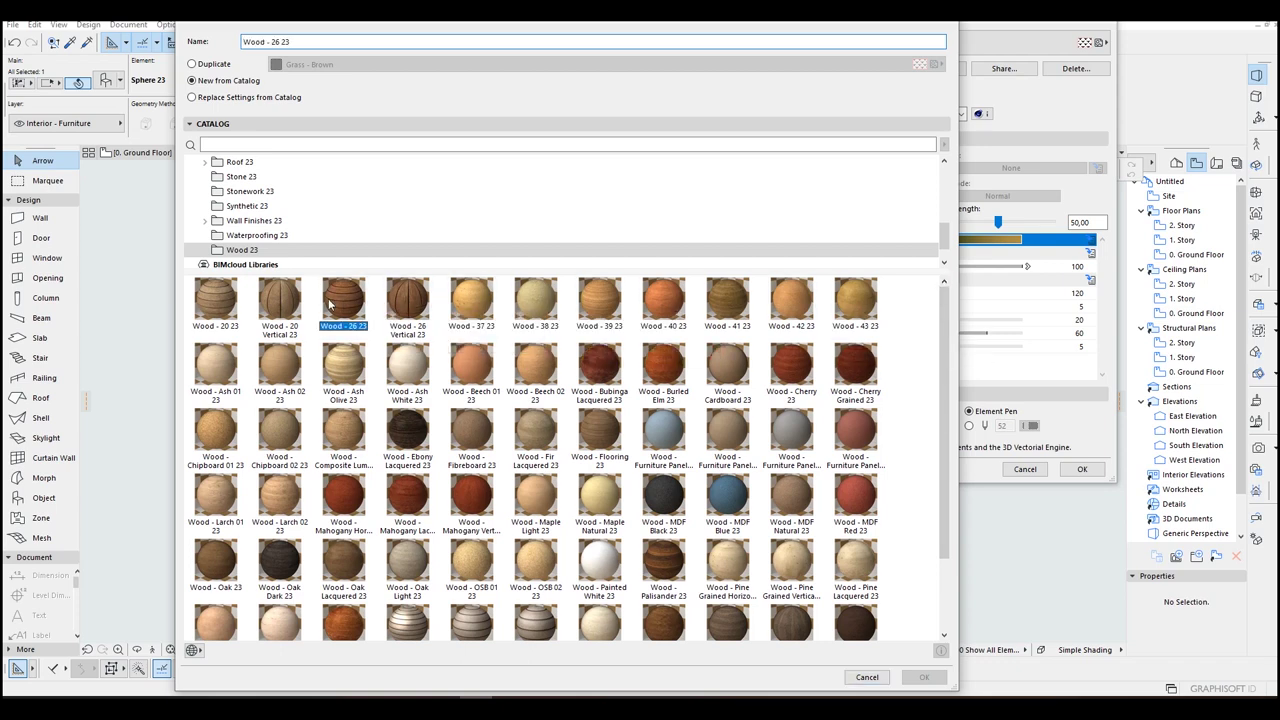
pyautogui.click(407, 300)
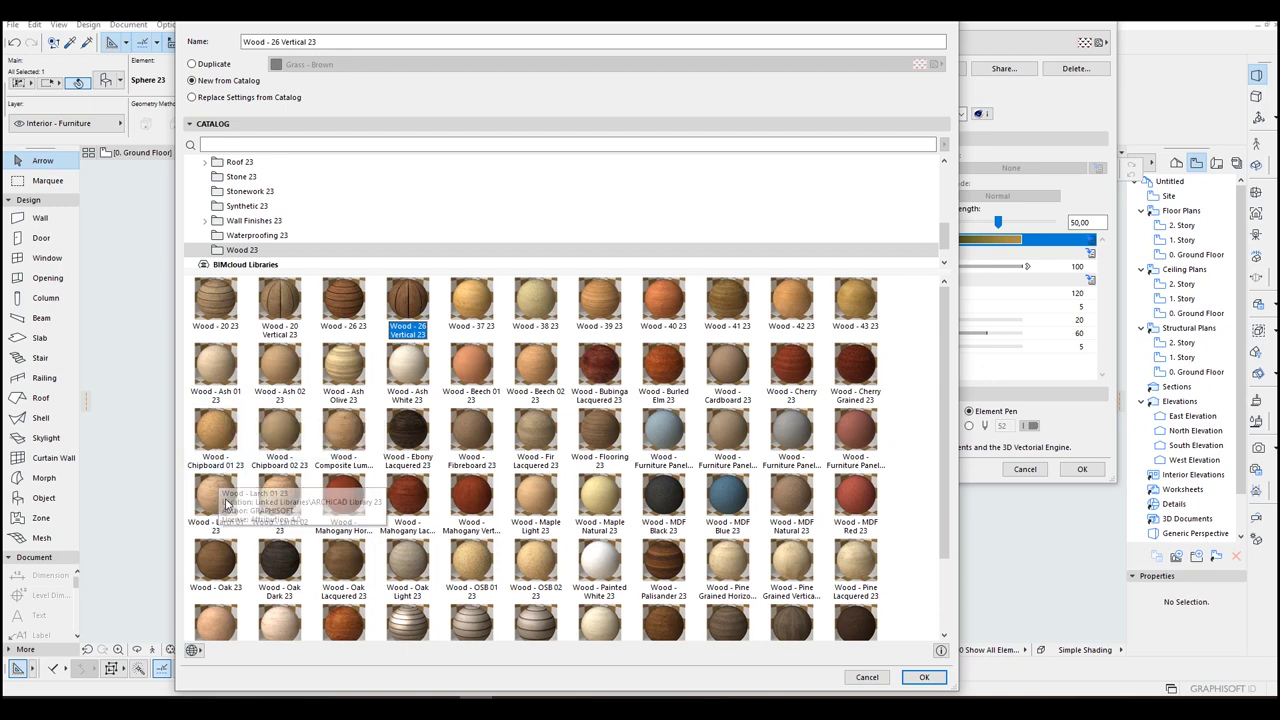
pyautogui.scroll(-2, 230, 470)
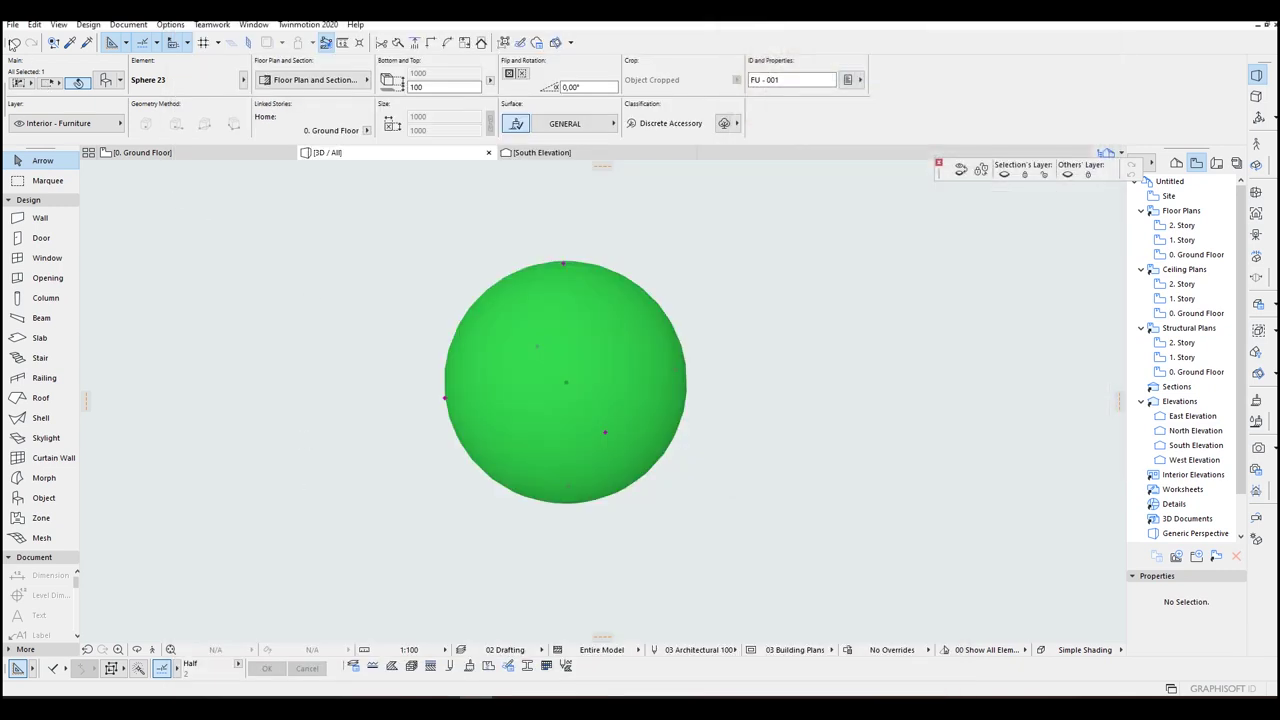
pyautogui.press('Escape')
pyautogui.click(12, 24)
pyautogui.moveTo(60, 230)
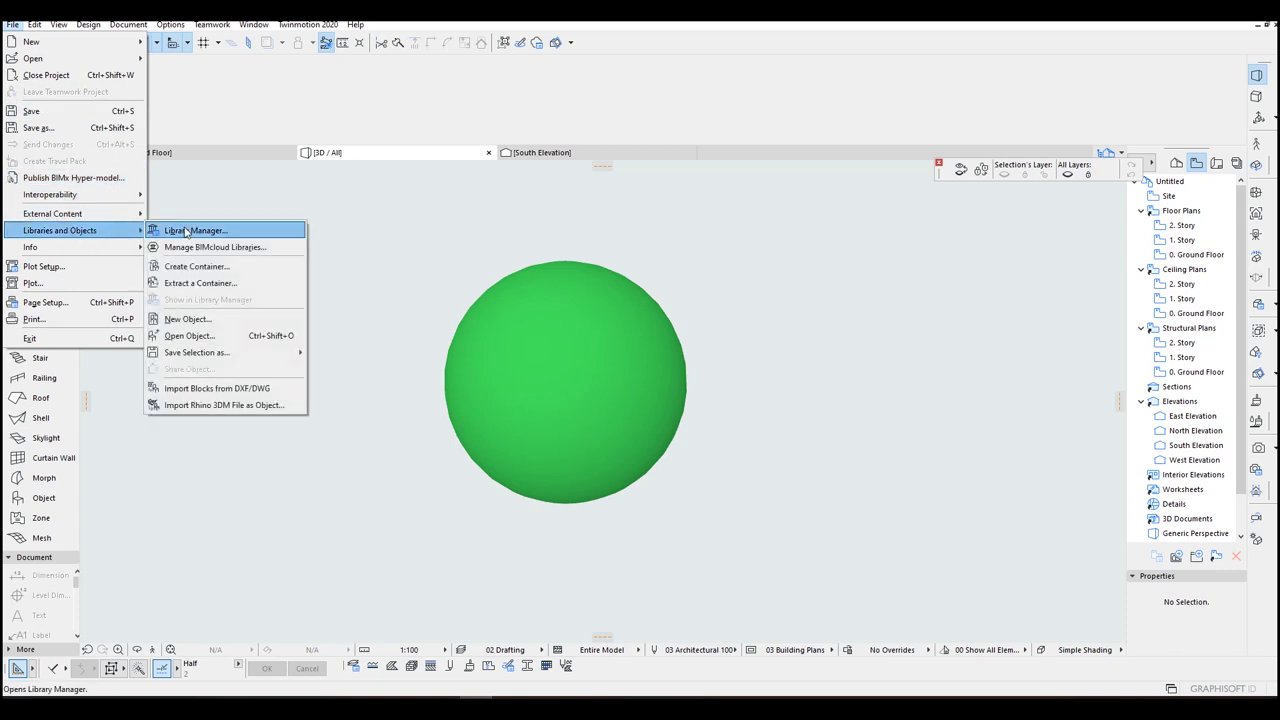
pyautogui.click(185, 232)
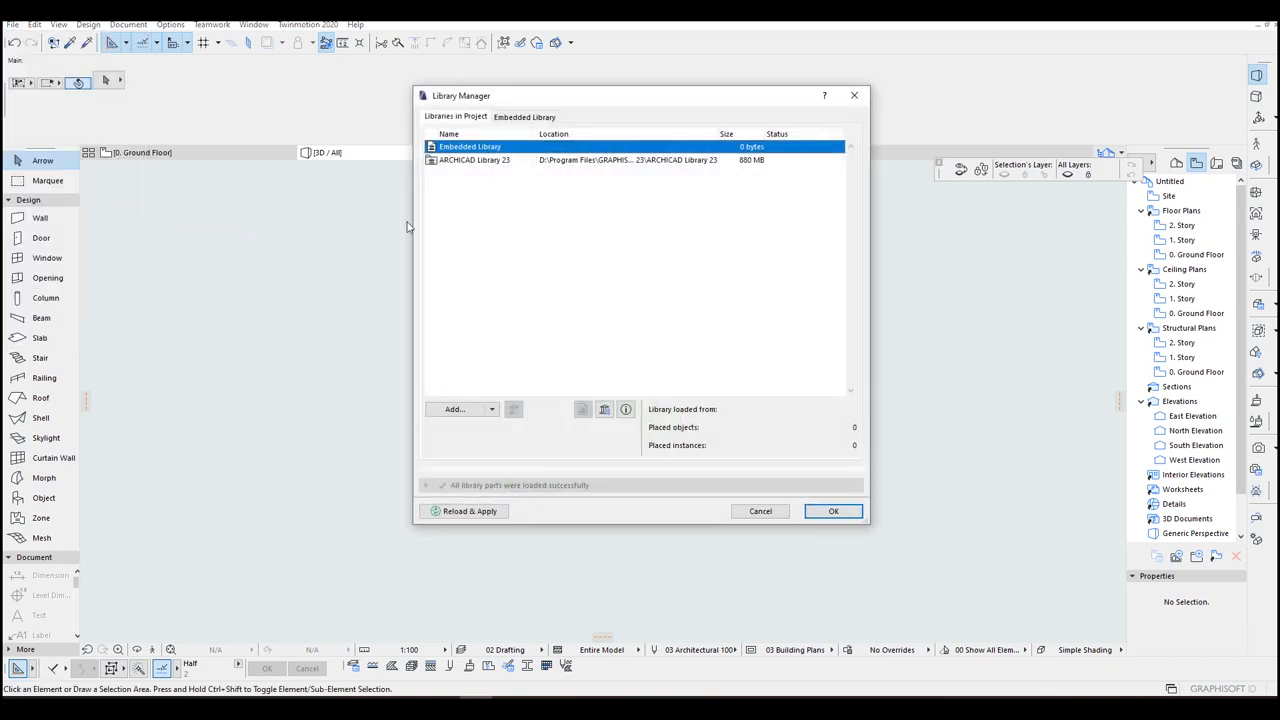
pyautogui.click(480, 160)
pyautogui.click(523, 117)
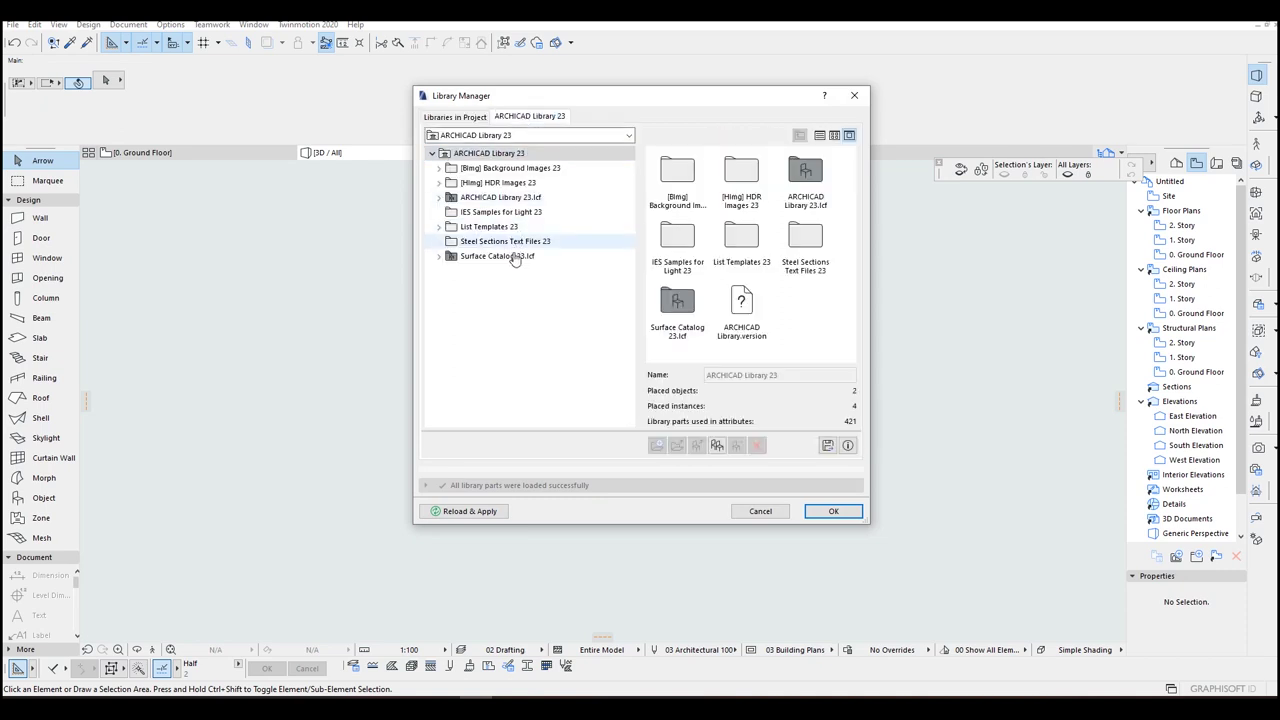
pyautogui.click(460, 260)
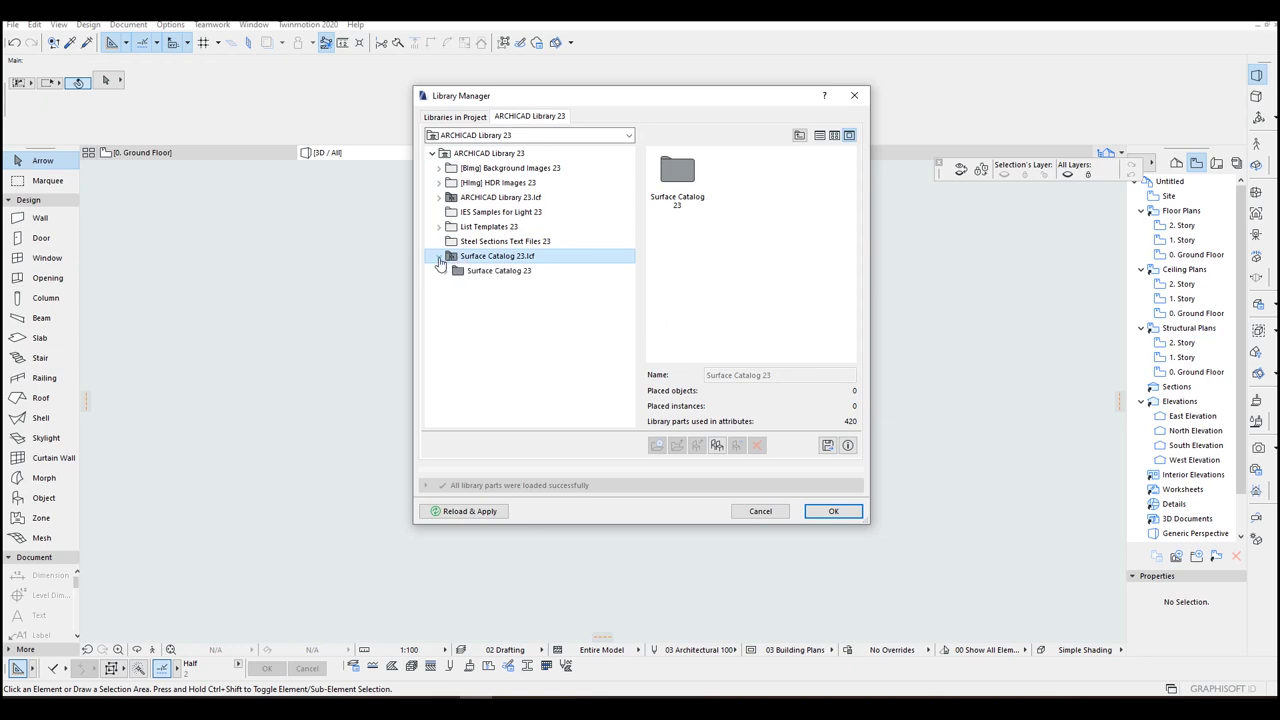
pyautogui.click(445, 271)
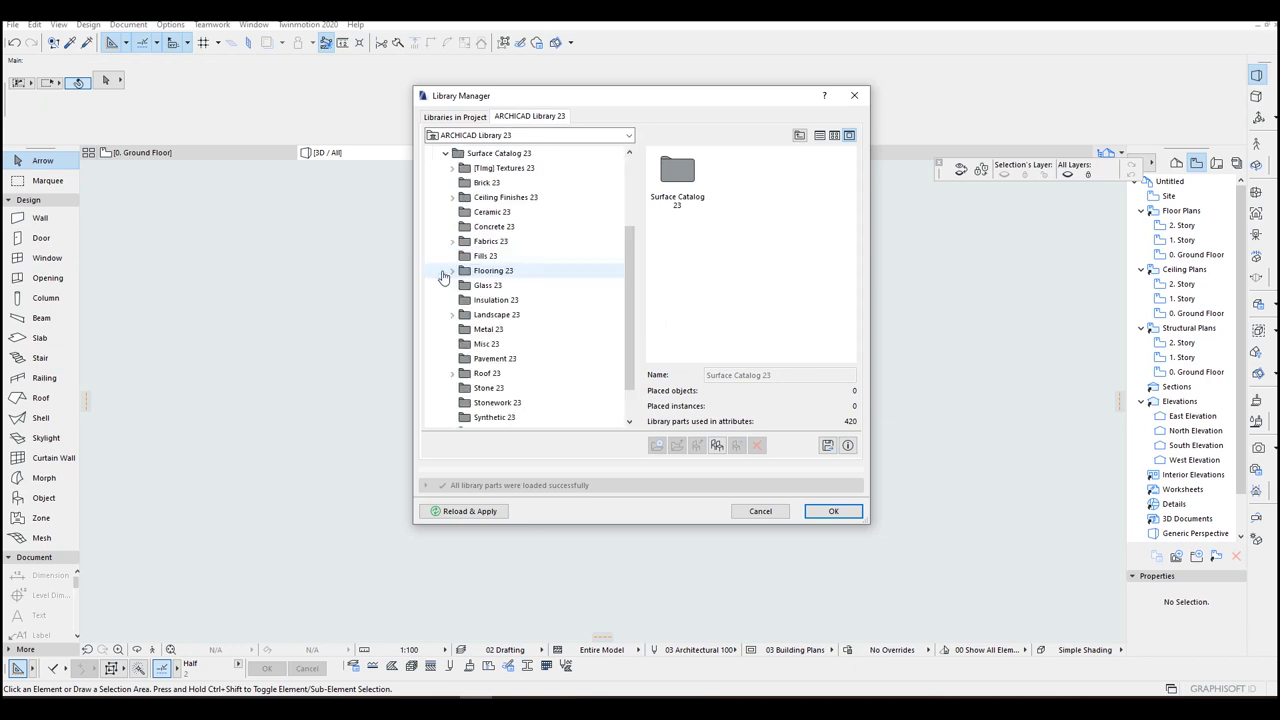
pyautogui.click(501, 183)
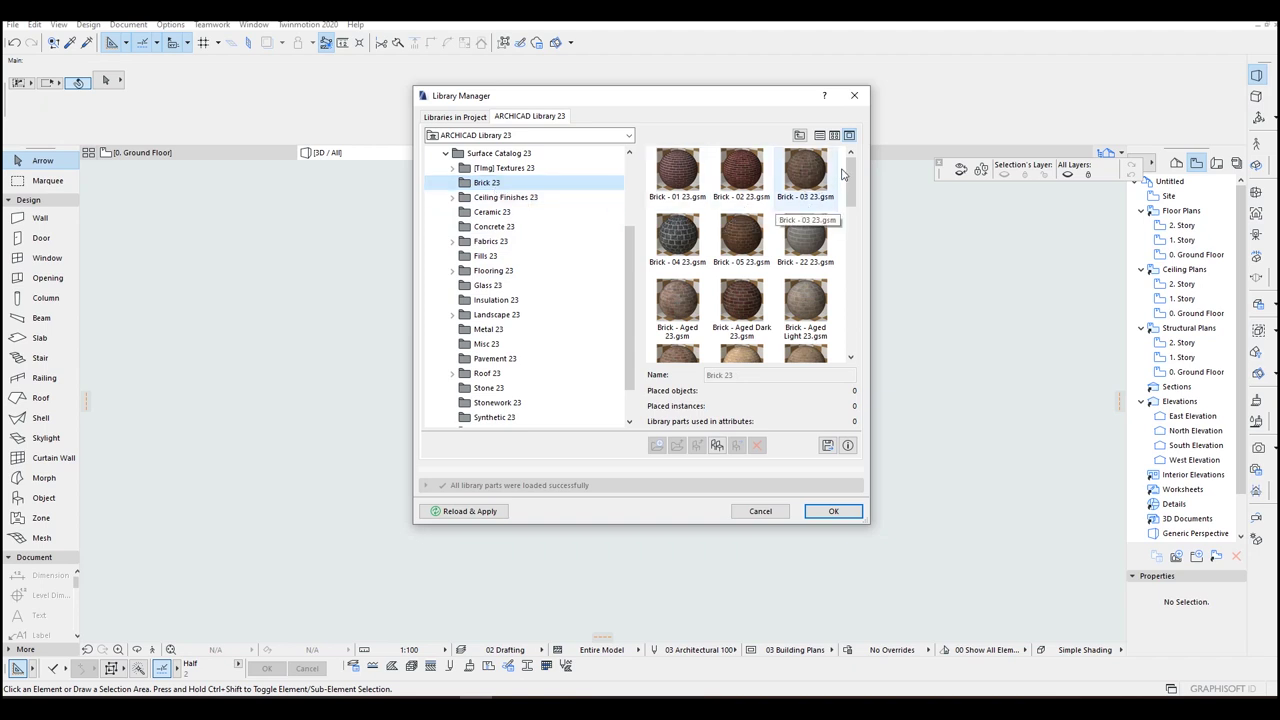
pyautogui.moveTo(850, 182); pyautogui.dragTo(820, 328)
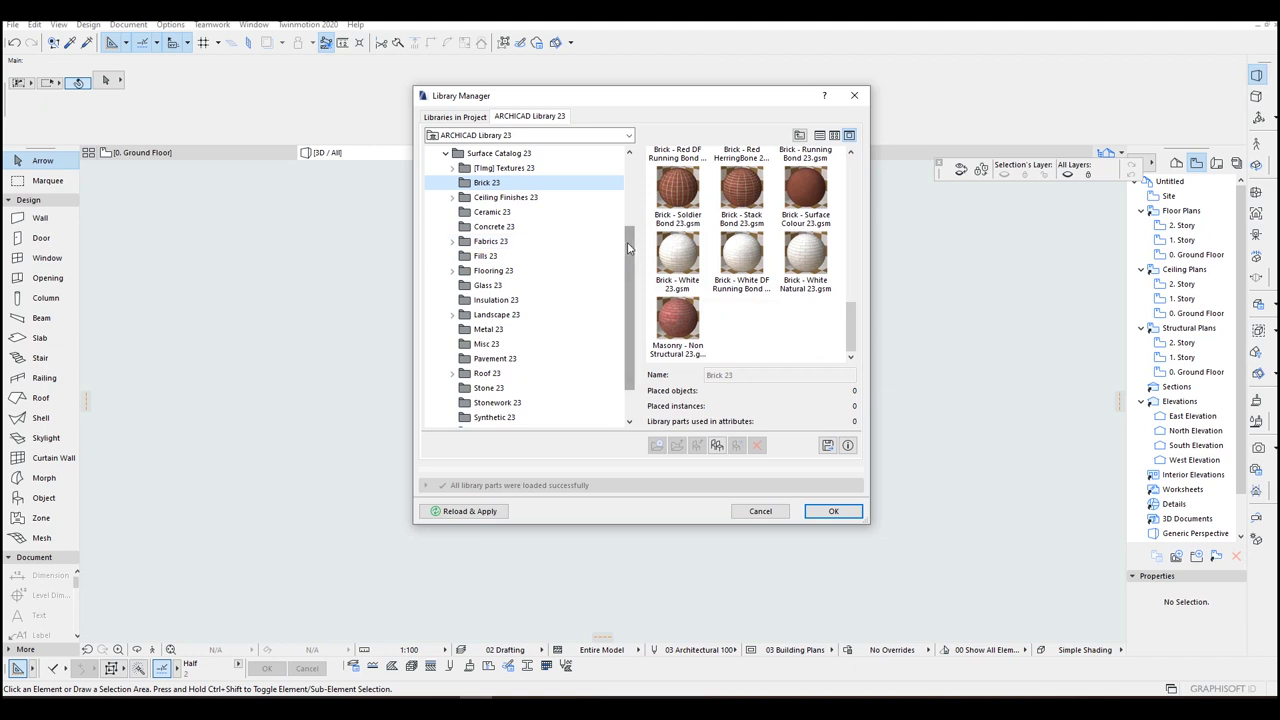
pyautogui.scroll(-1, 628, 270)
pyautogui.moveTo(630, 283); pyautogui.dragTo(636, 172)
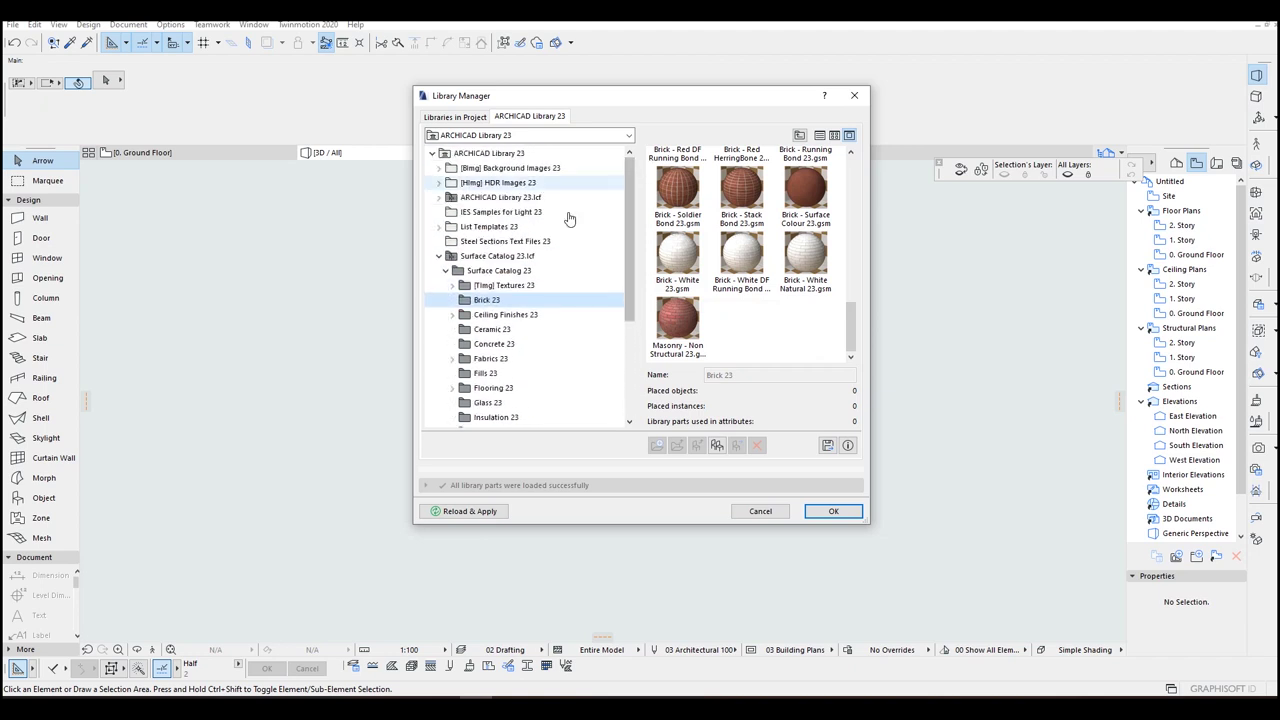
pyautogui.click(445, 271)
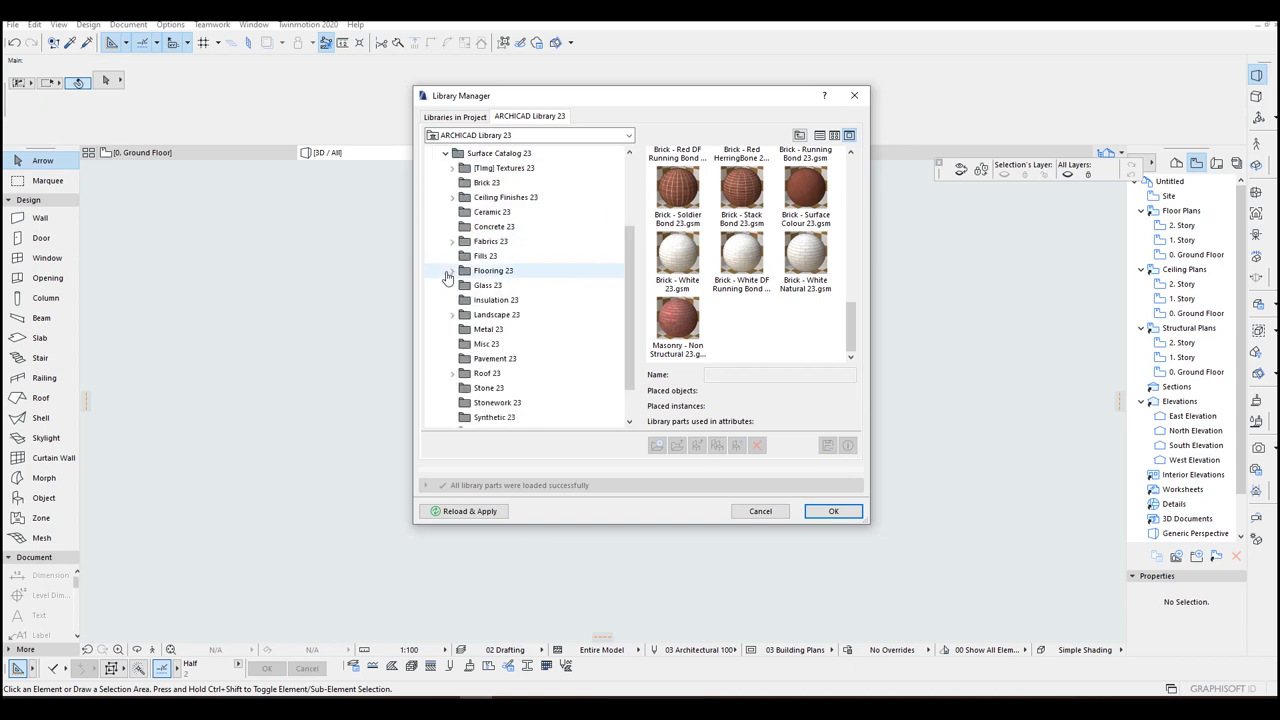
pyautogui.click(470, 300)
pyautogui.click(488, 333)
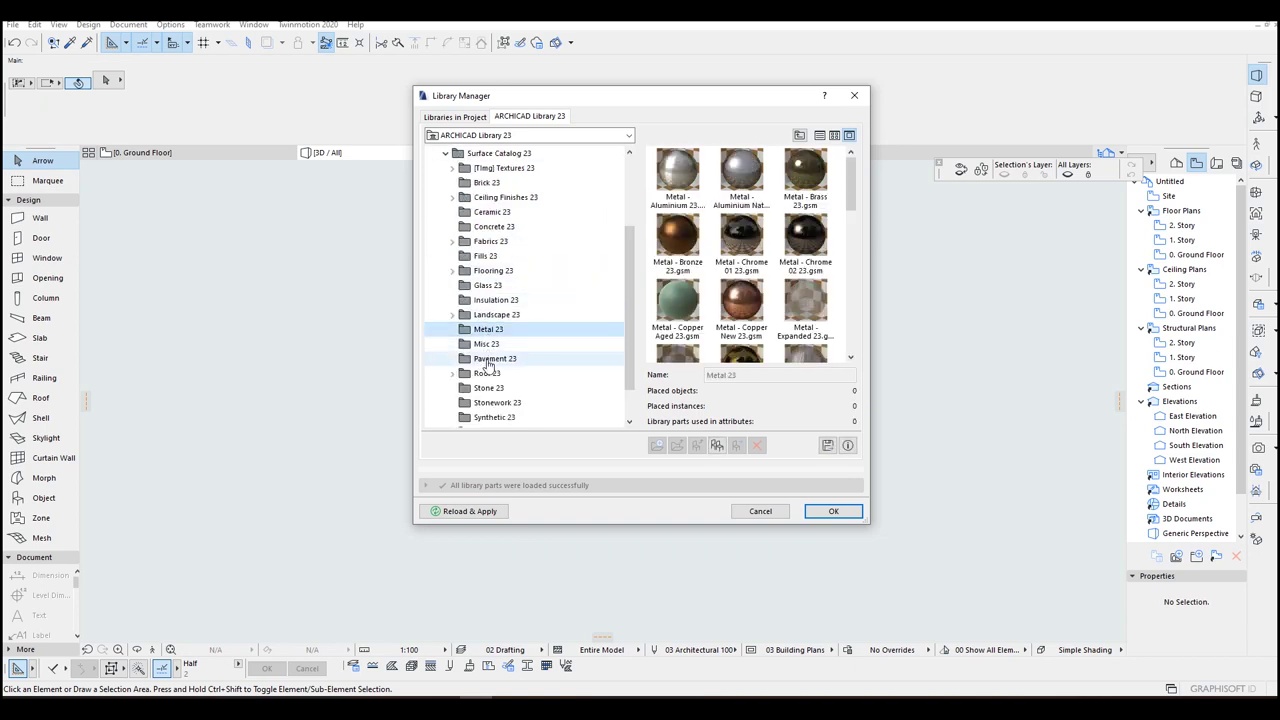
pyautogui.click(678, 172)
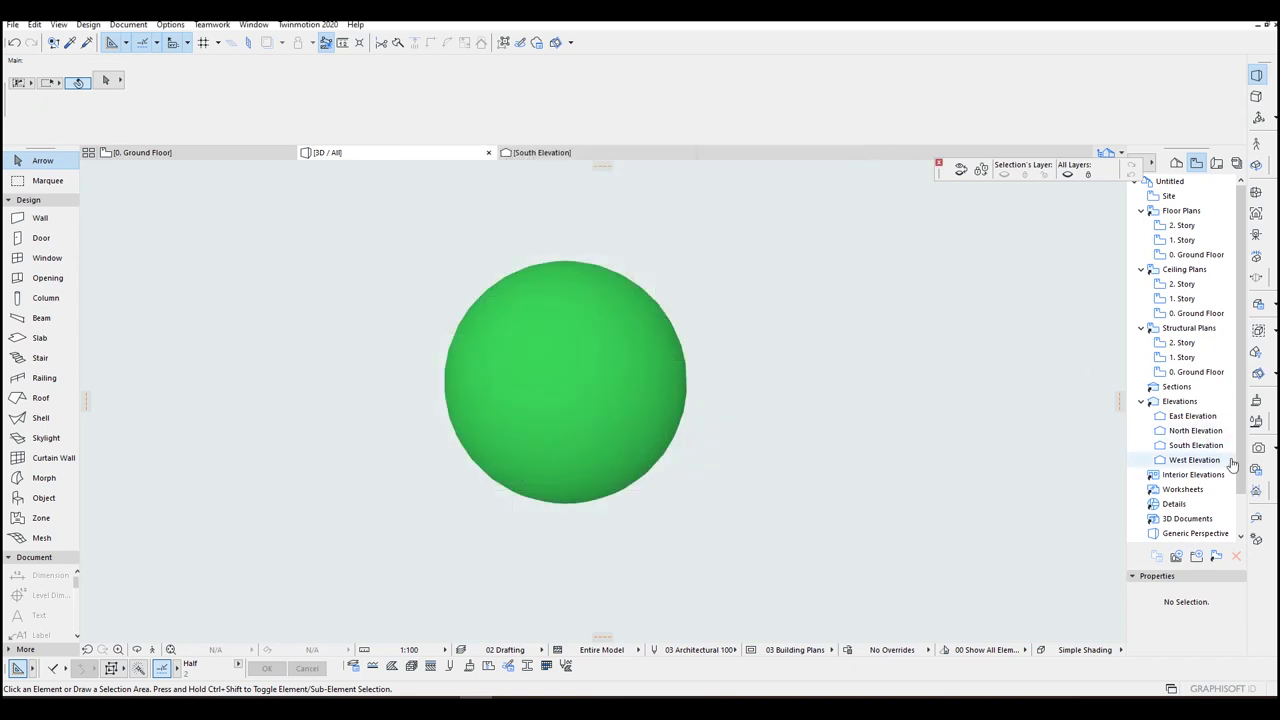
# Create a new surface from catalog, trying Wood - Ash White 23 then Wood - Fibreboard 23.
pyautogui.click(1258, 401)
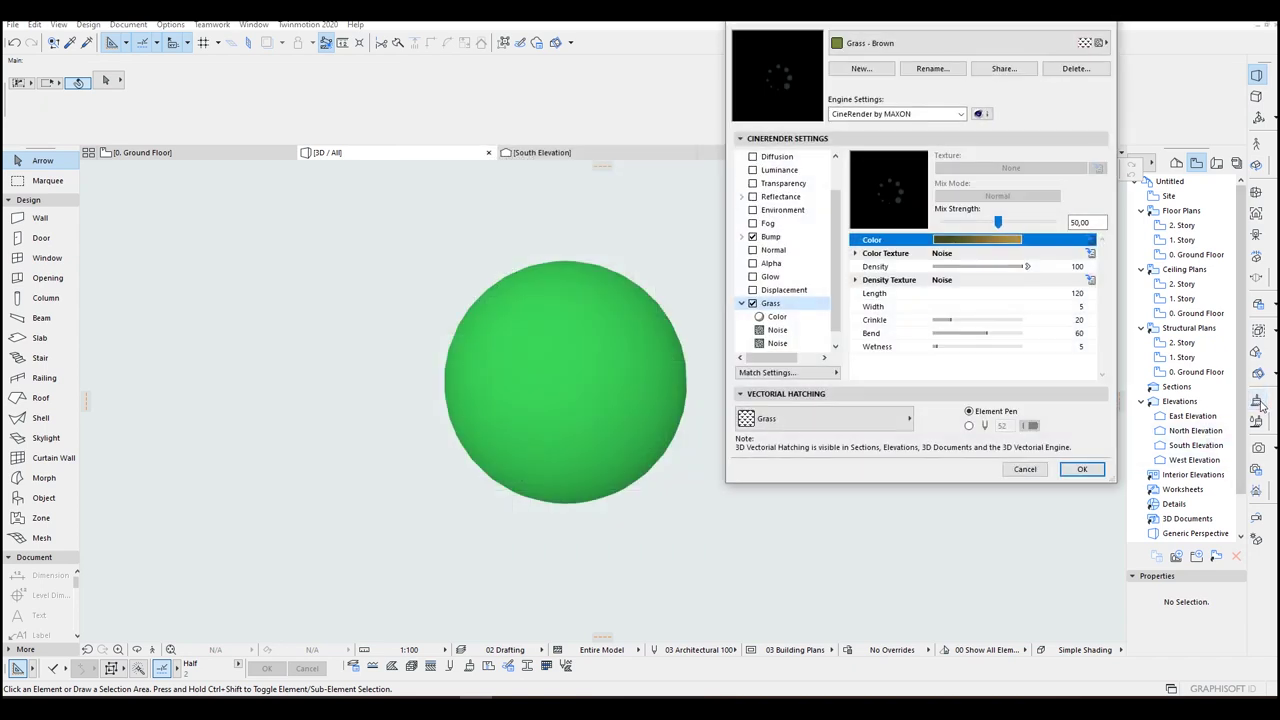
pyautogui.click(879, 75)
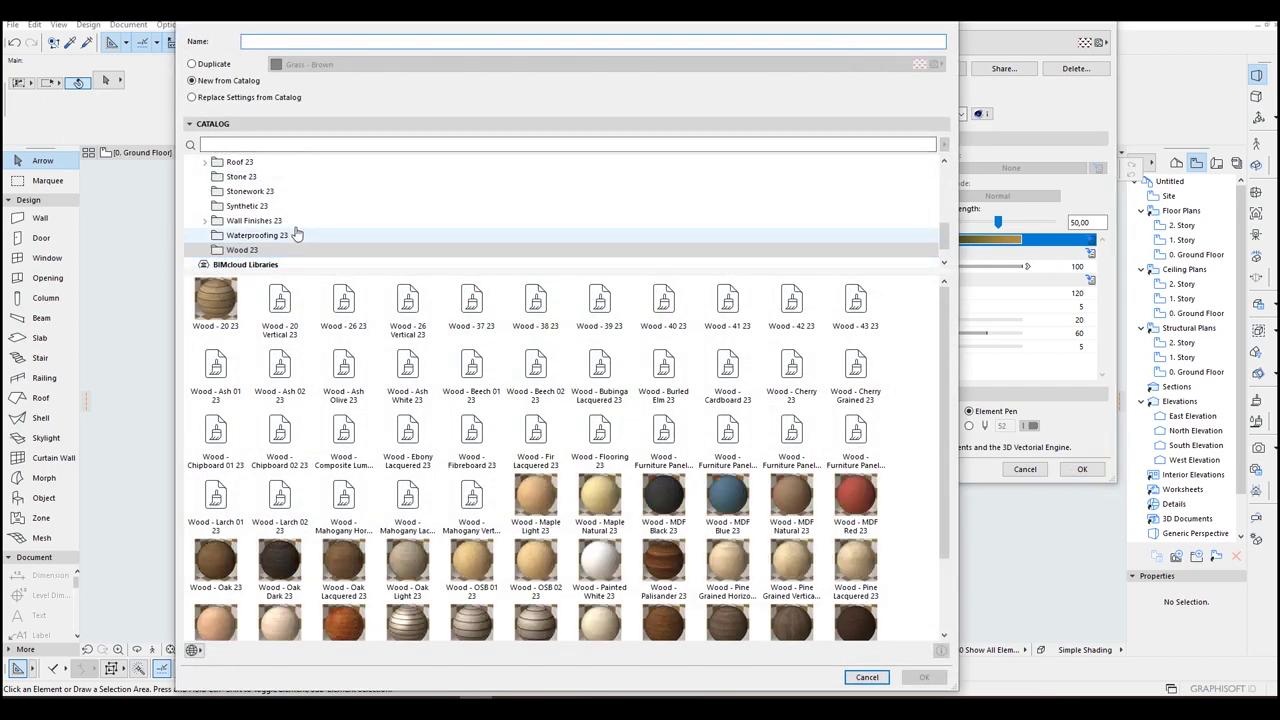
pyautogui.scroll(2, 297, 234)
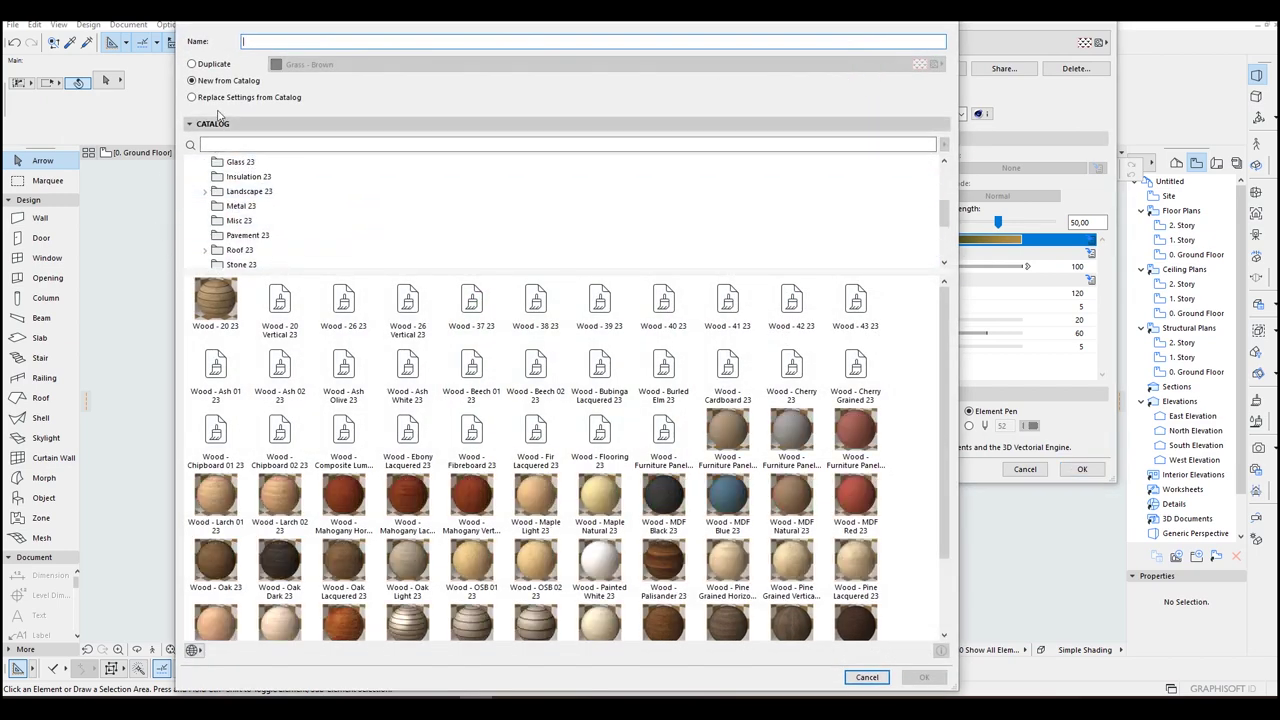
pyautogui.click(192, 64)
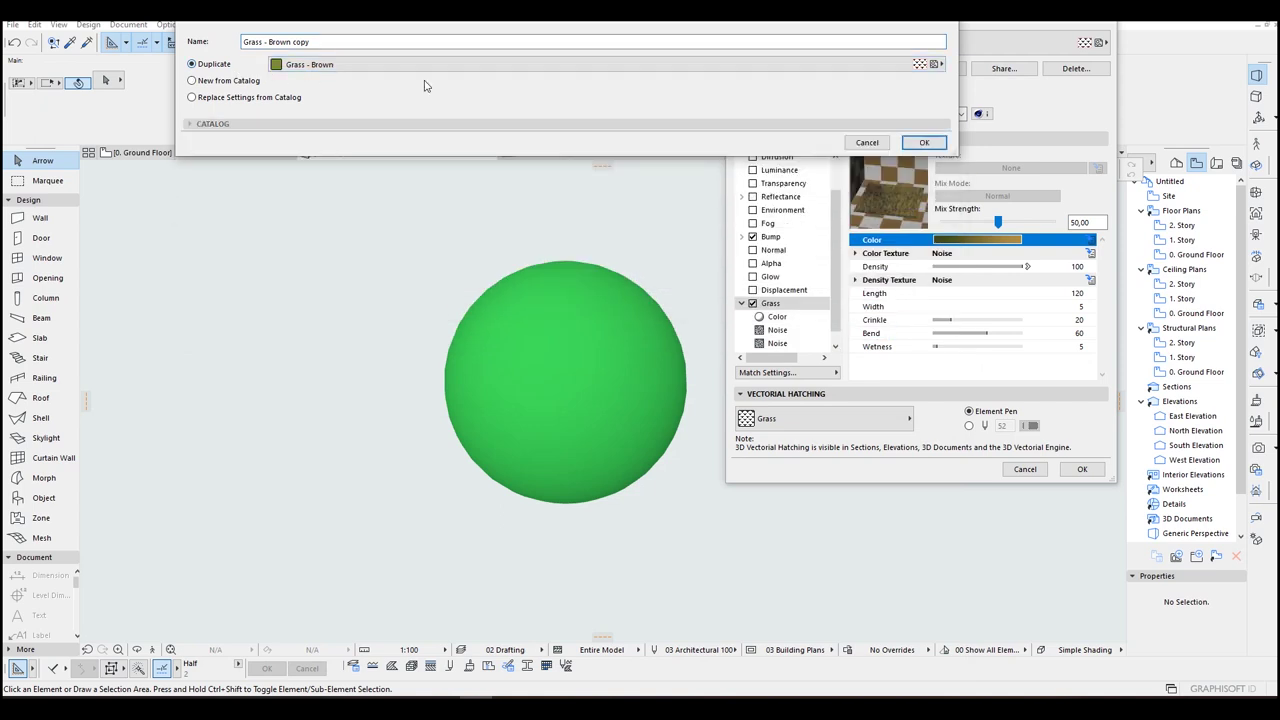
pyautogui.click(197, 82)
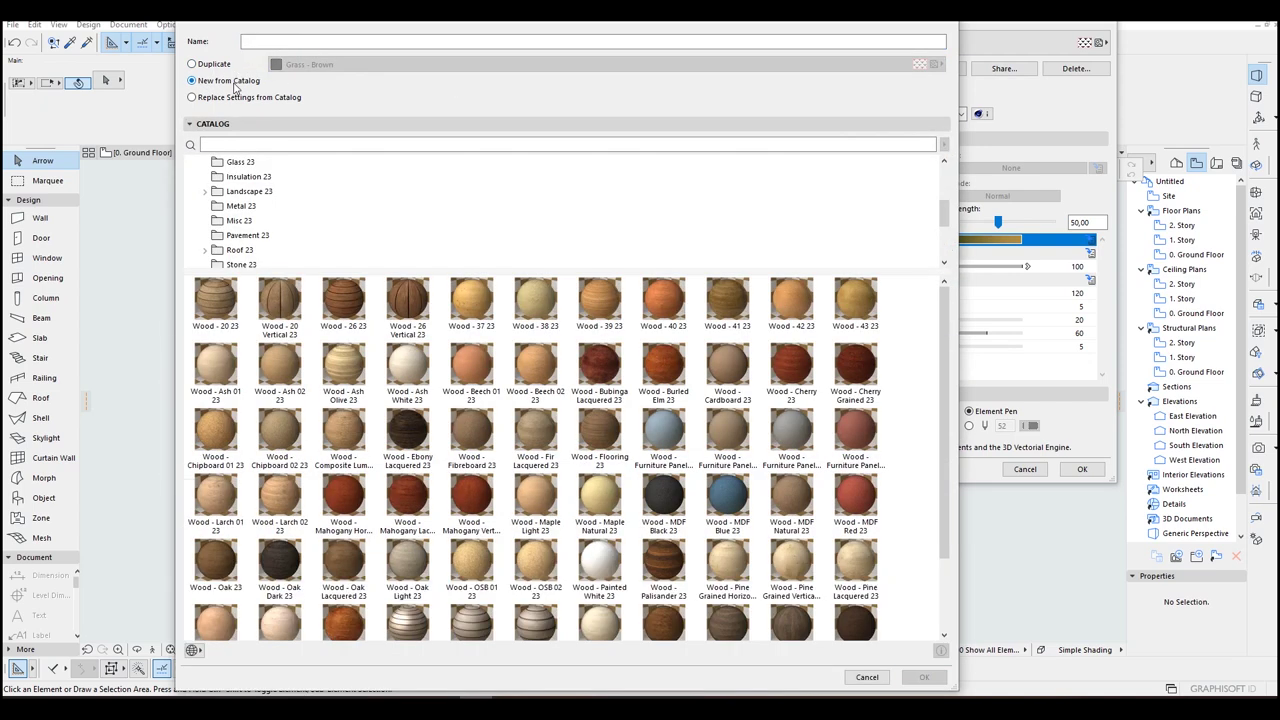
pyautogui.click(403, 375)
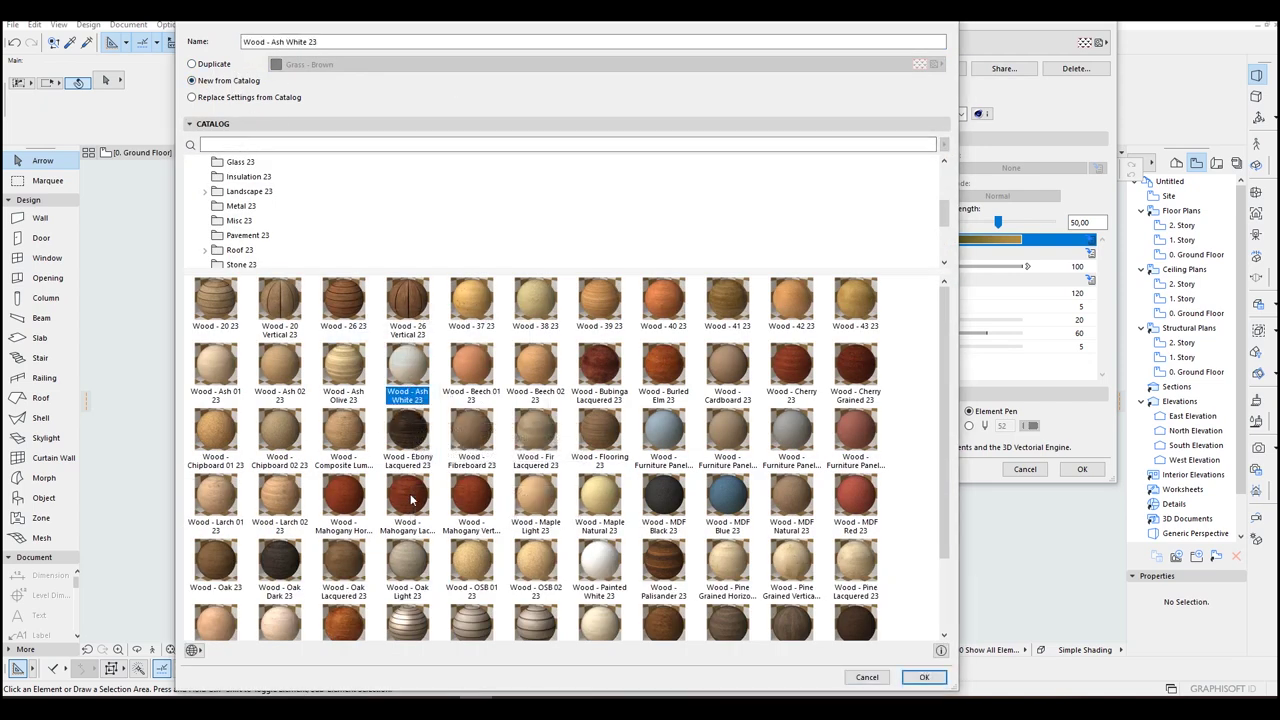
pyautogui.click(193, 97)
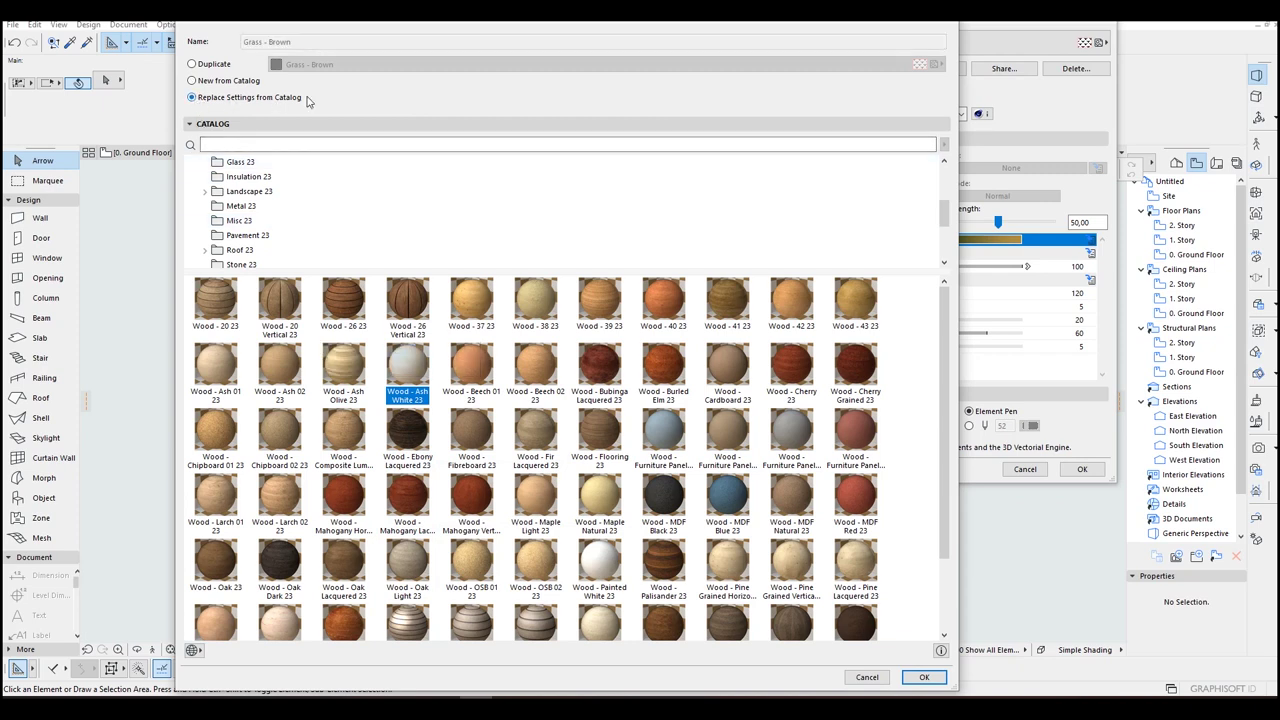
pyautogui.click(471, 430)
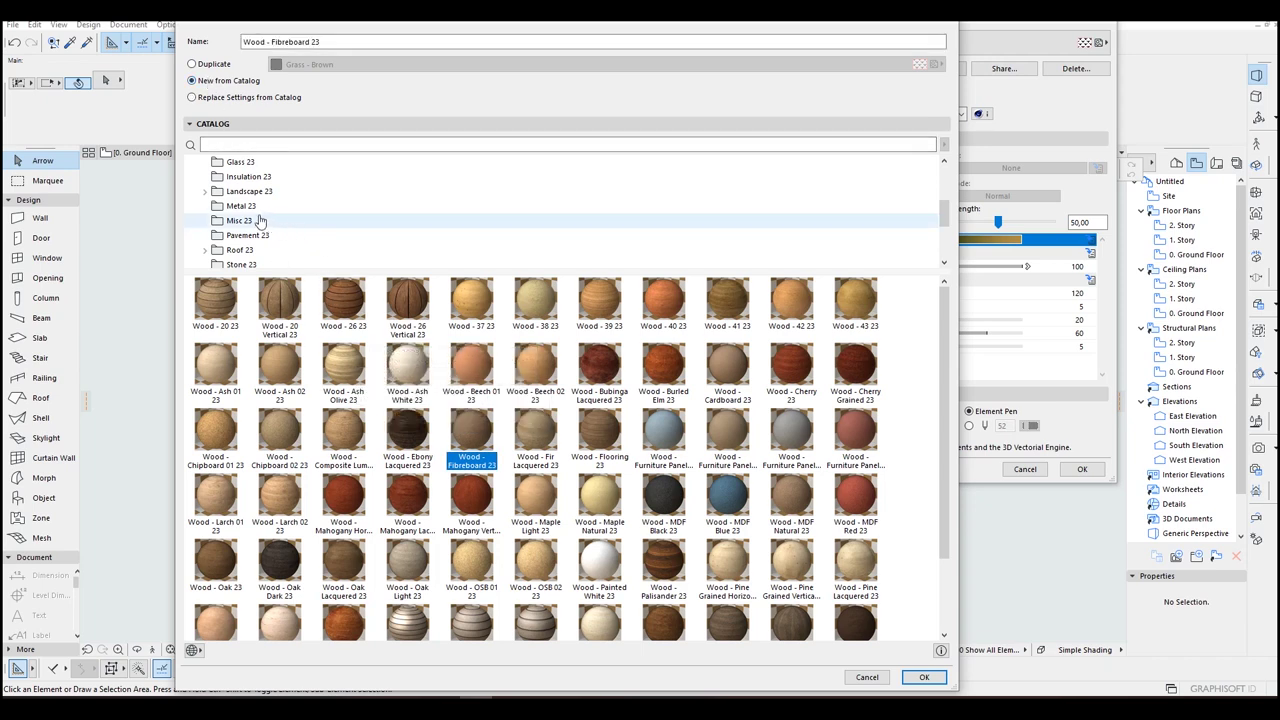
pyautogui.click(238, 220)
# Browse the catalog folders down to Landscape 23 > Grass 23.
pyautogui.scroll(2, 245, 200)
pyautogui.scroll(2, 250, 190)
pyautogui.click(270, 220)
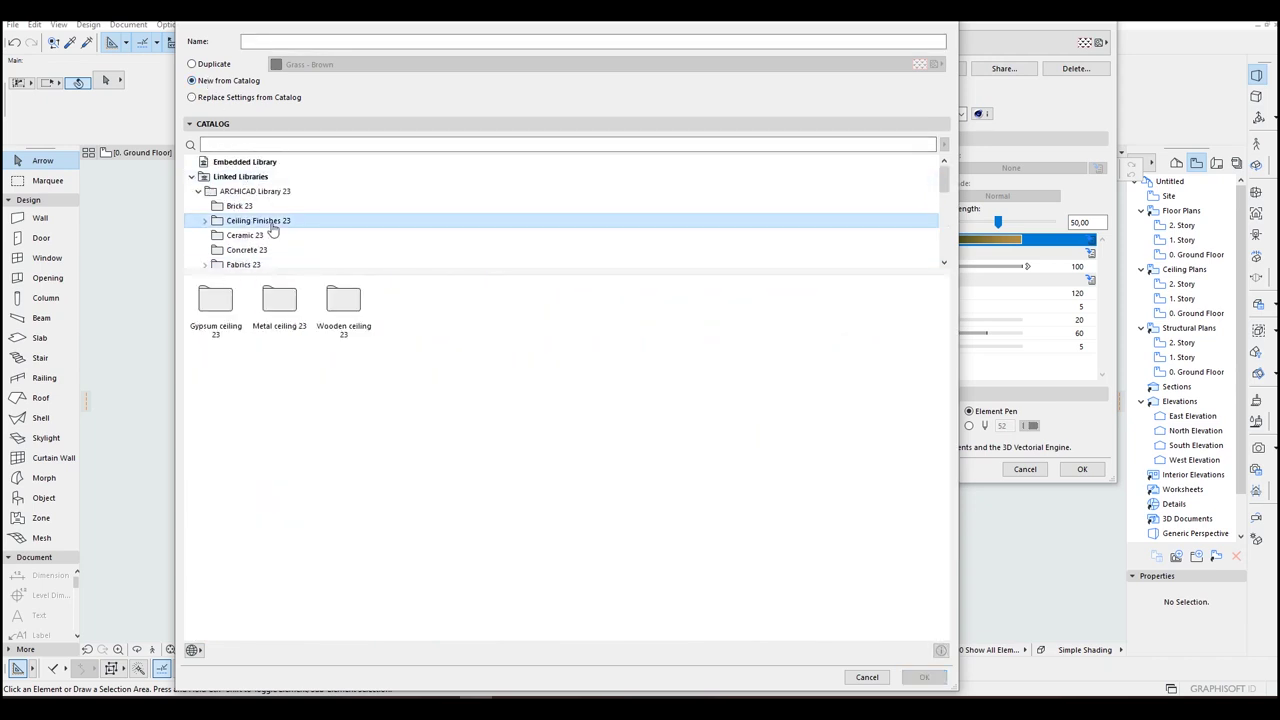
pyautogui.scroll(-2, 273, 230)
pyautogui.scroll(-1, 273, 230)
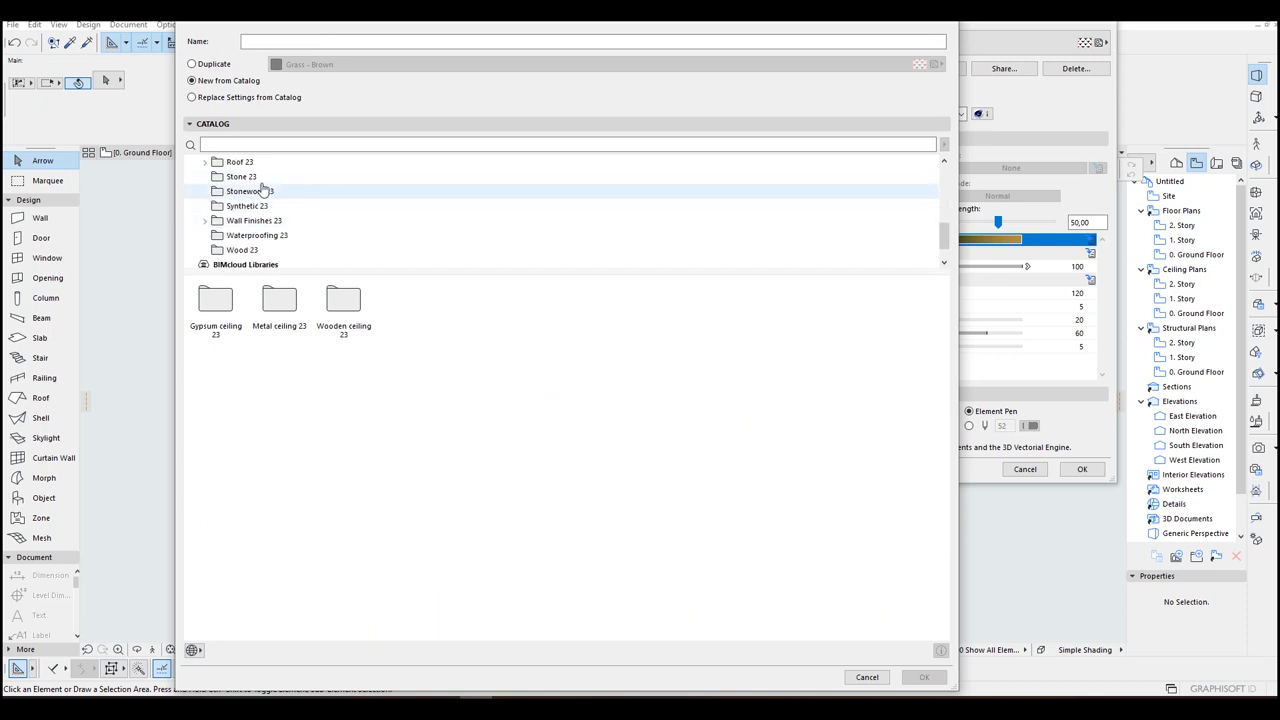
pyautogui.scroll(-2, 262, 200)
pyautogui.scroll(1, 260, 197)
pyautogui.scroll(1, 257, 188)
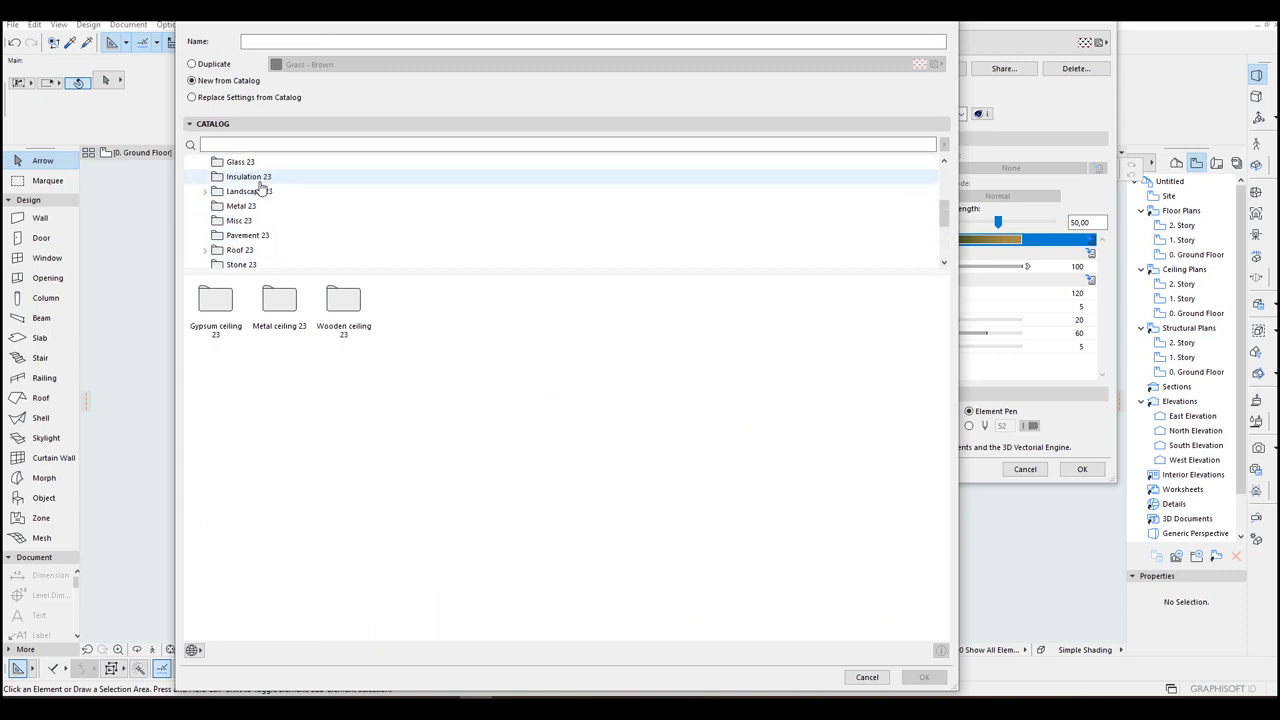
pyautogui.click(245, 220)
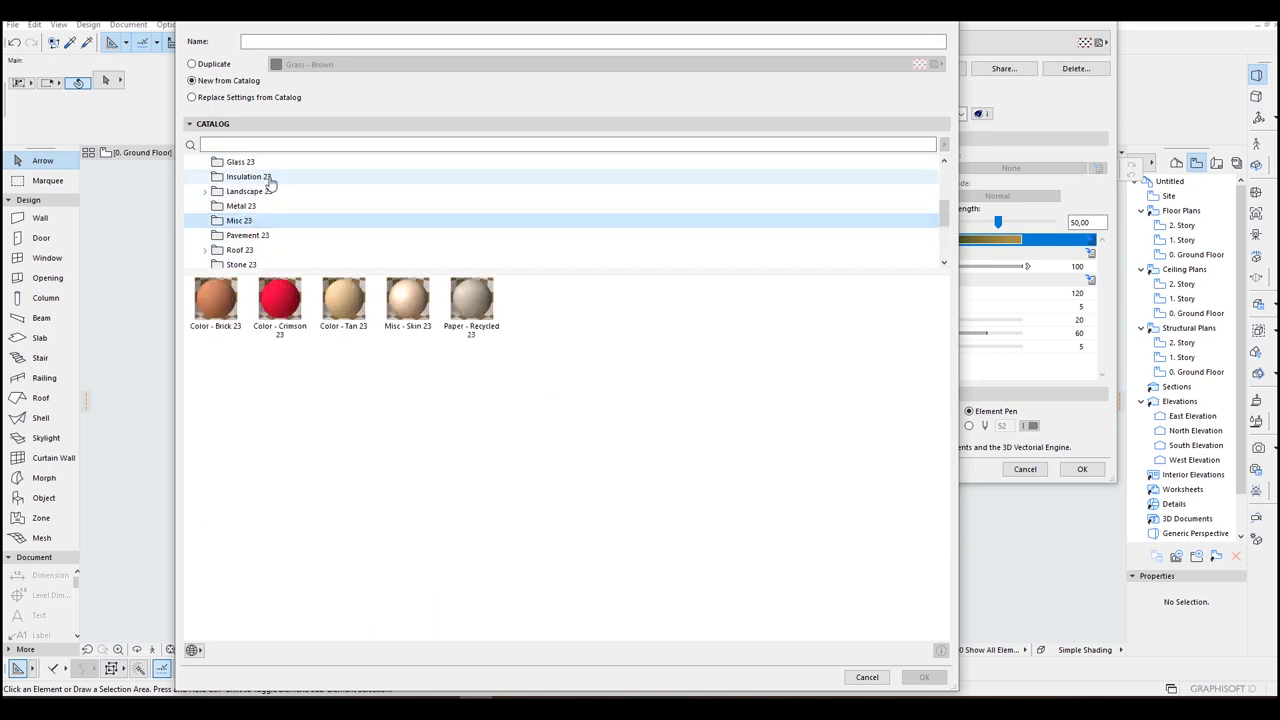
pyautogui.click(266, 192)
pyautogui.doubleClick(266, 192)
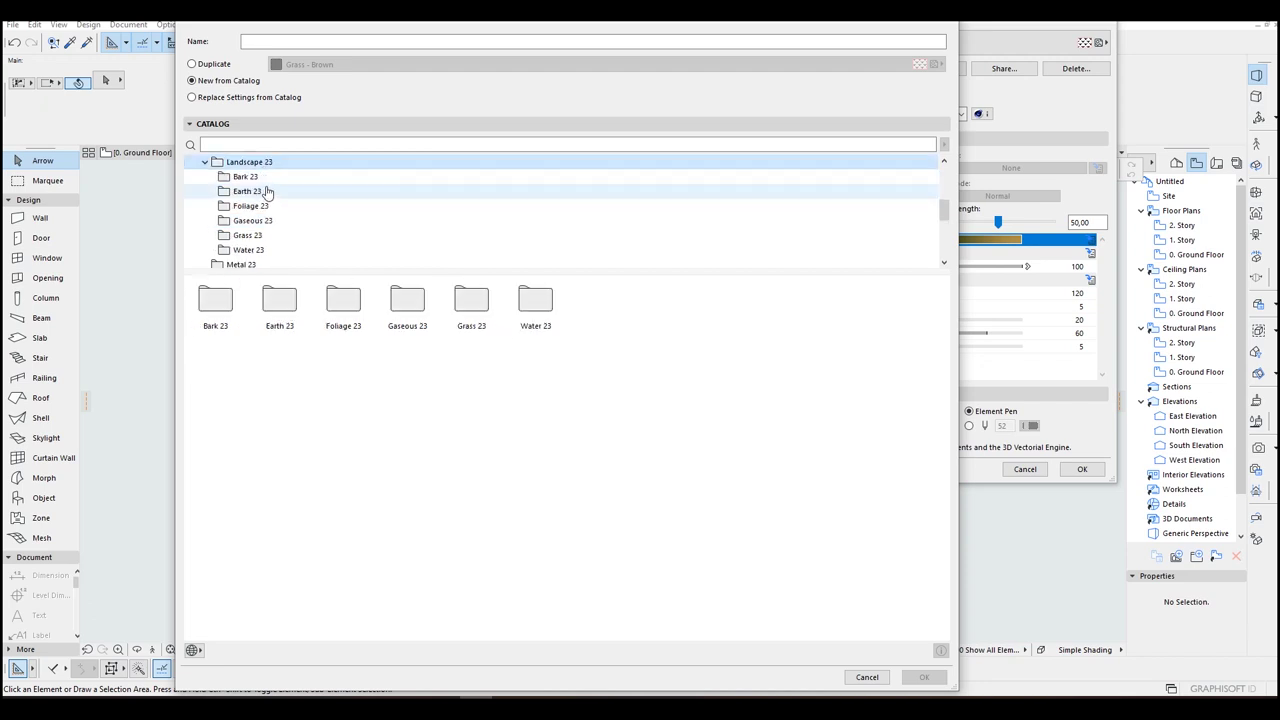
pyautogui.click(258, 238)
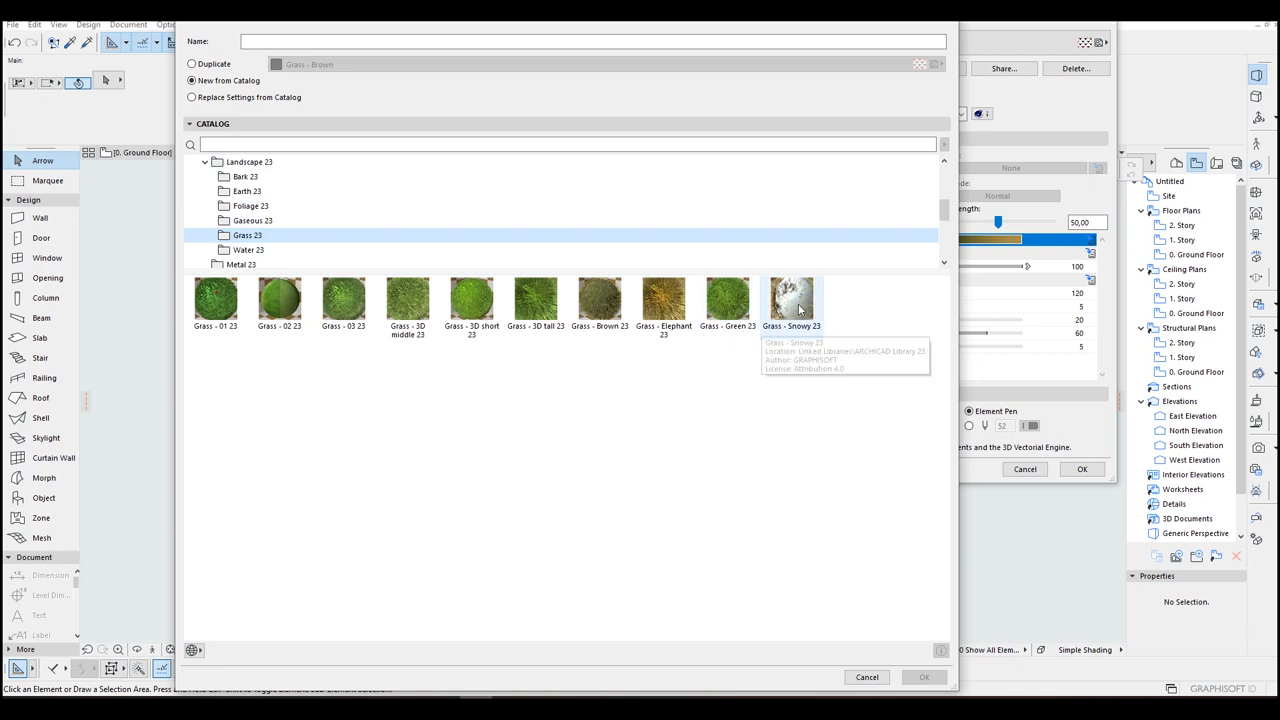
# Preview the grass materials, then create and accept a Grass - Snowy 23 surface.
pyautogui.click(745, 320)
pyautogui.click(471, 300)
pyautogui.click(406, 303)
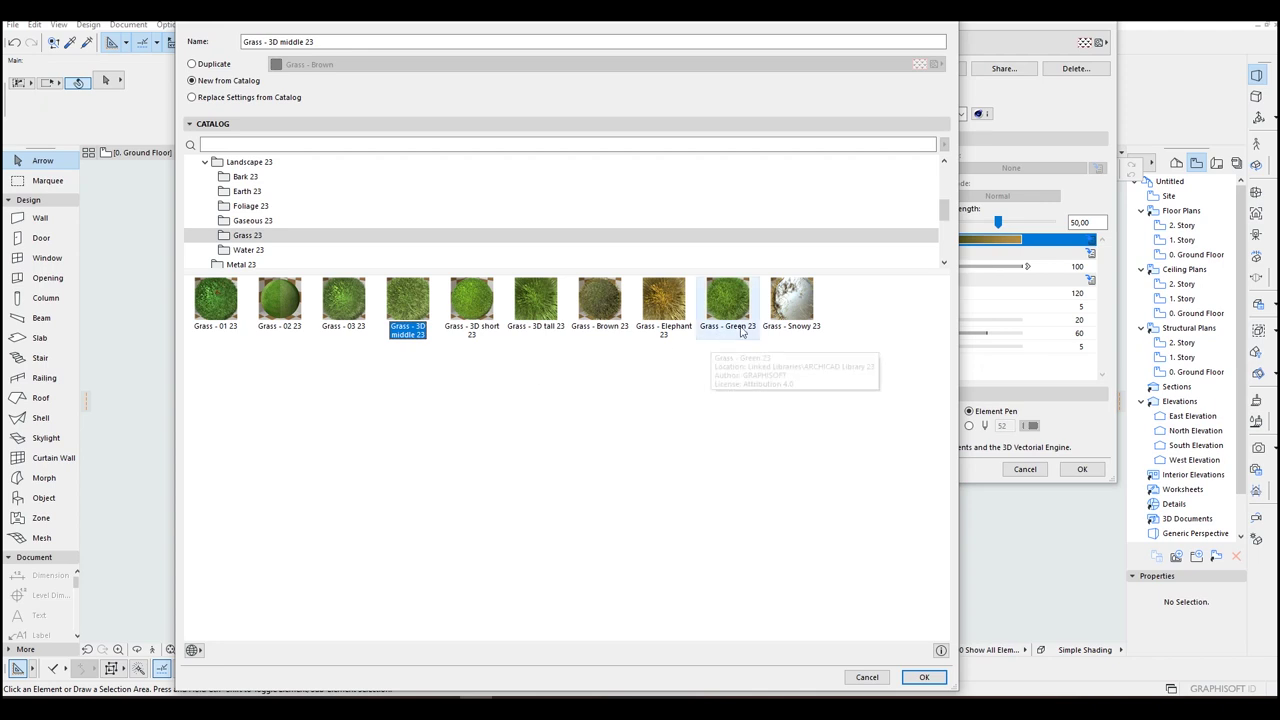
pyautogui.doubleClick(783, 303)
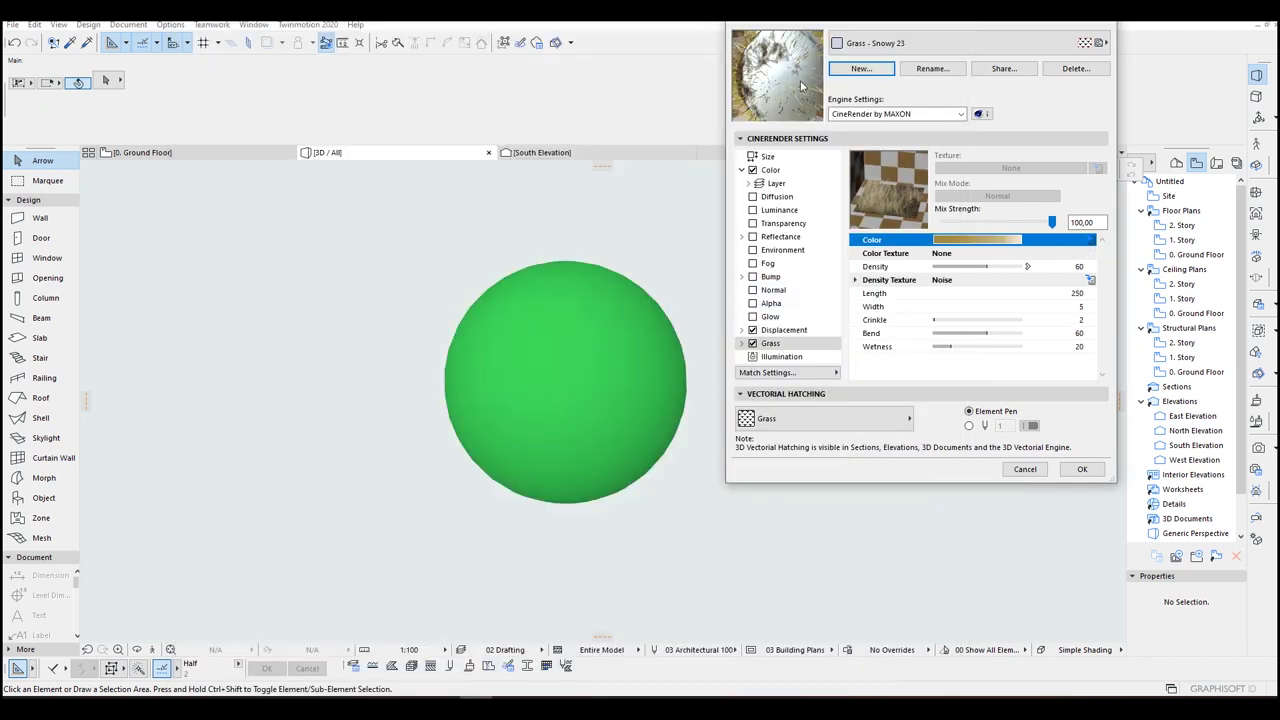
pyautogui.click(1081, 474)
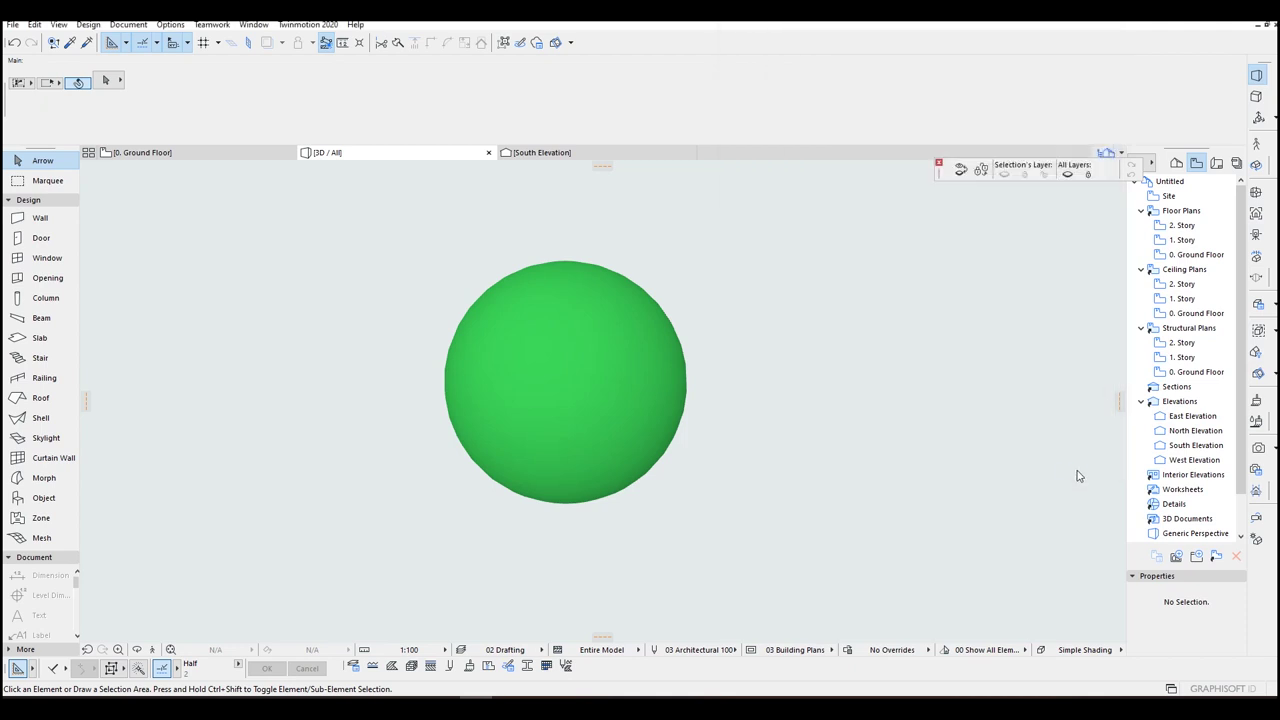
# Apply Grass - Snowy 23 to the sphere and start a CineRender photo render.
pyautogui.click(580, 298)
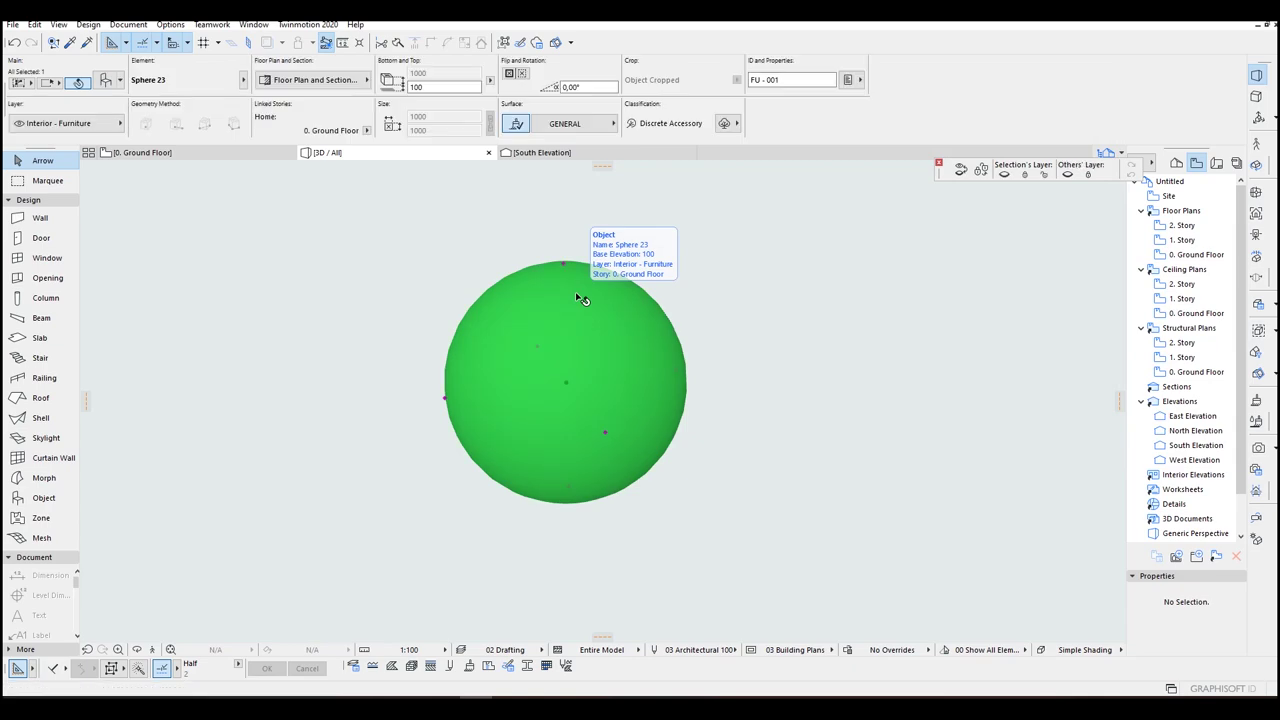
pyautogui.click(567, 123)
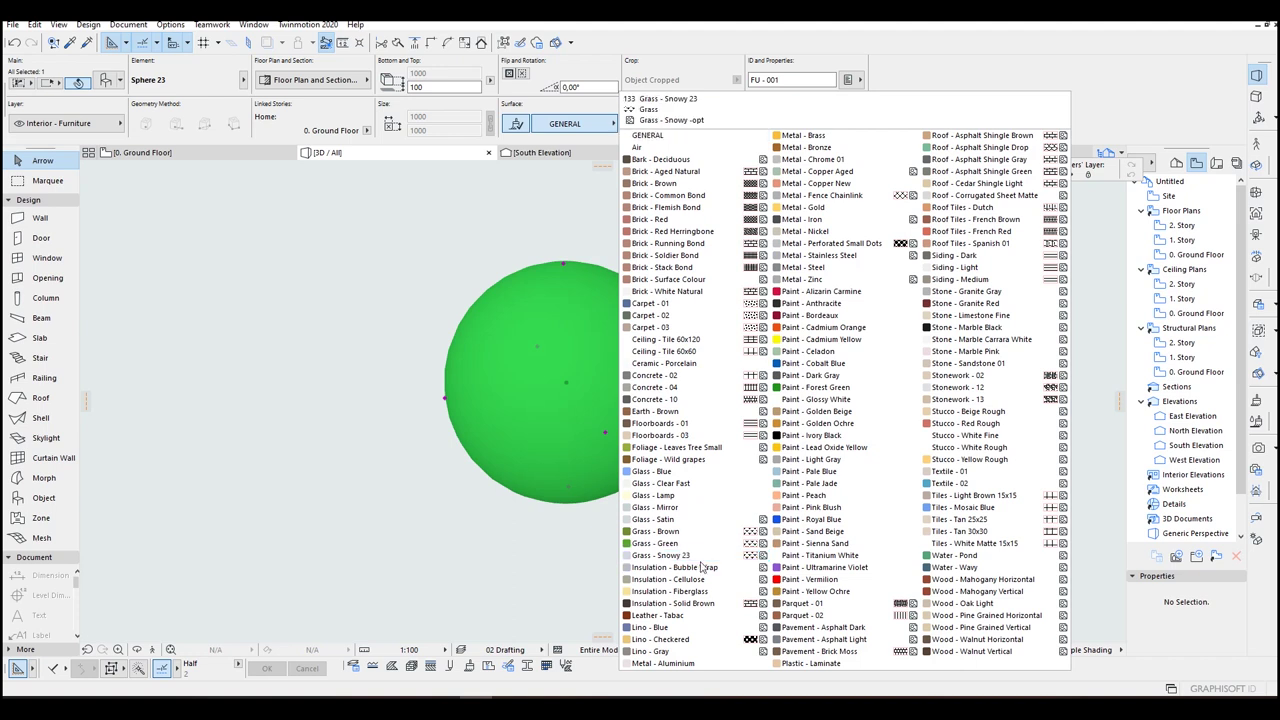
pyautogui.click(725, 561)
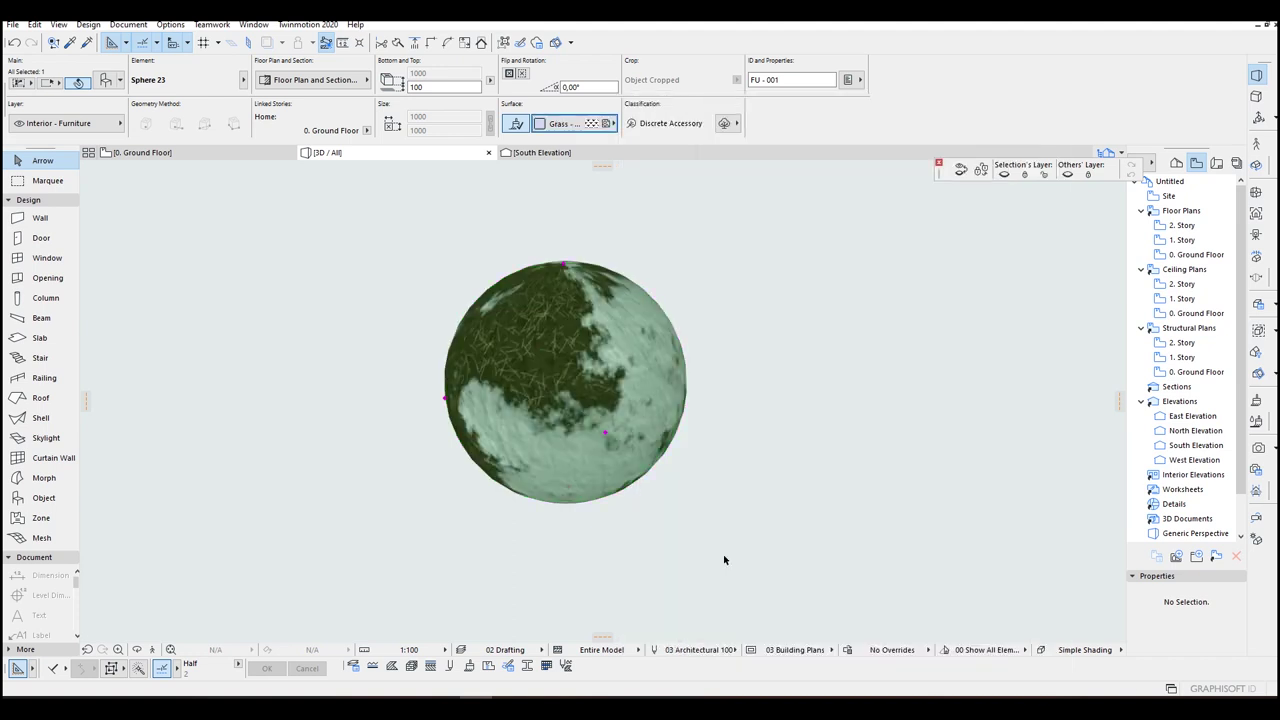
pyautogui.click(765, 400)
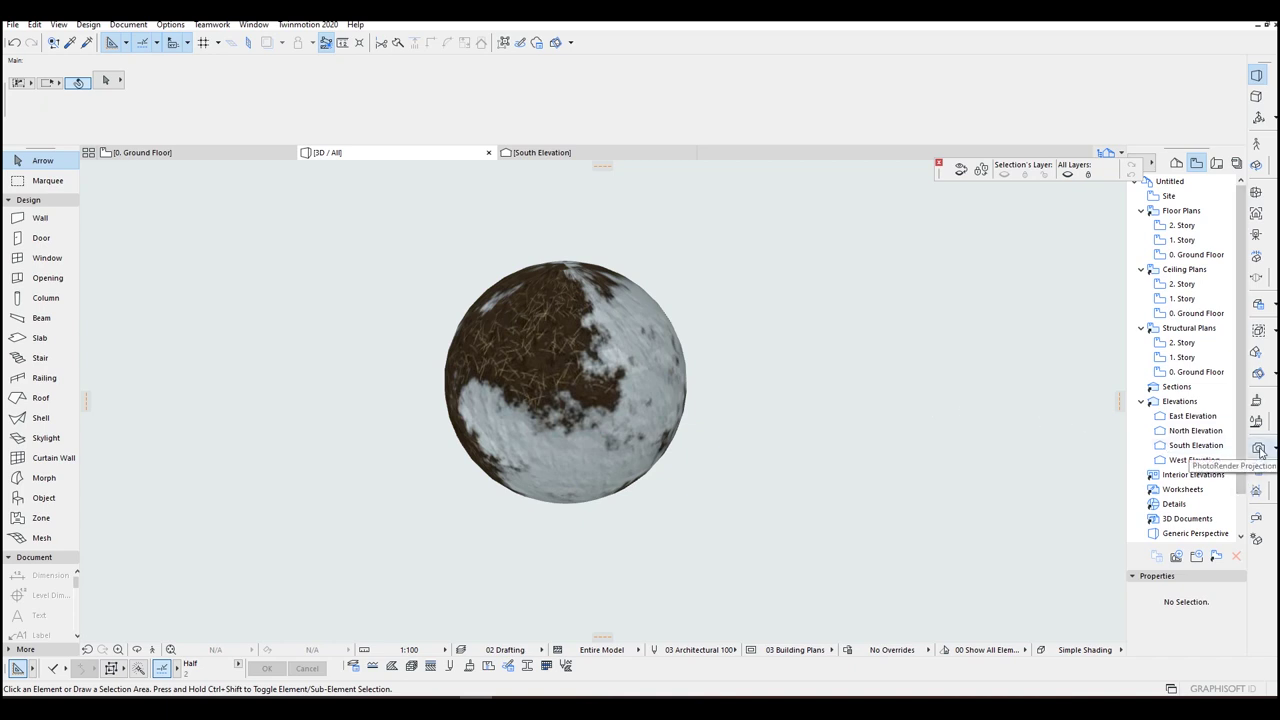
pyautogui.click(1259, 450)
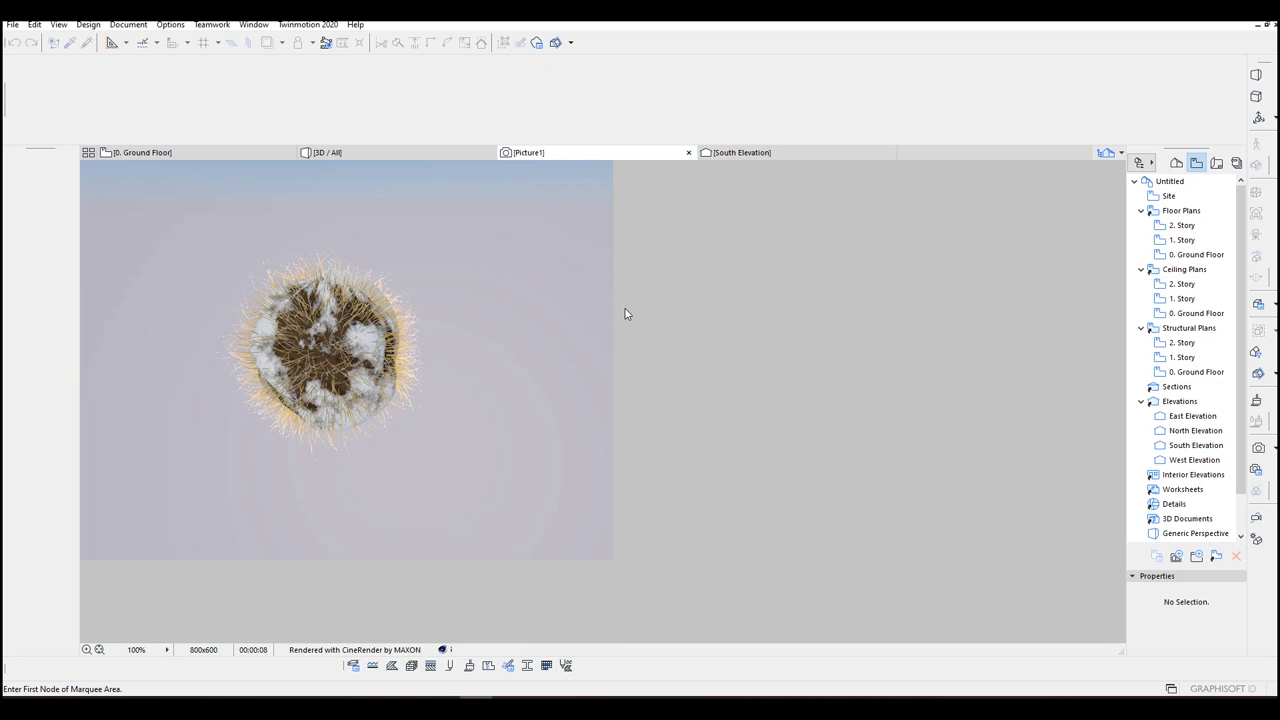
# Return to the 3D view and open the Object tool's default settings.
pyautogui.click(340, 152)
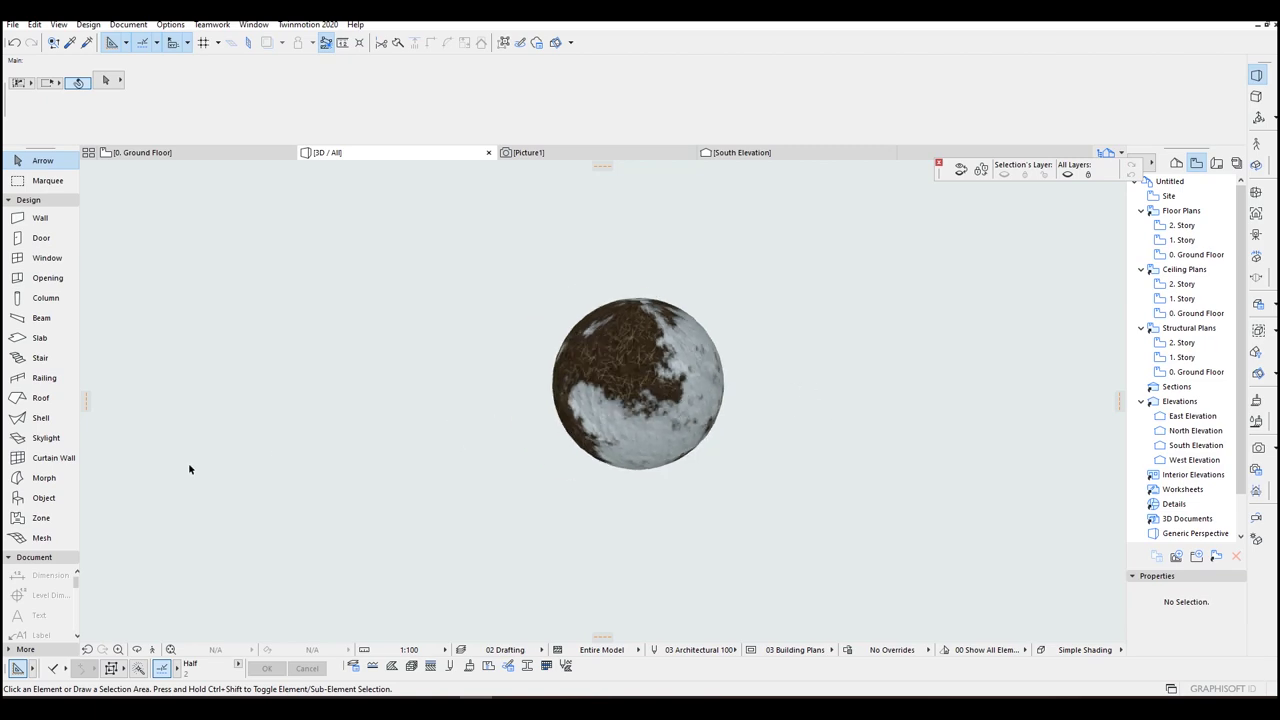
pyautogui.click(44, 497)
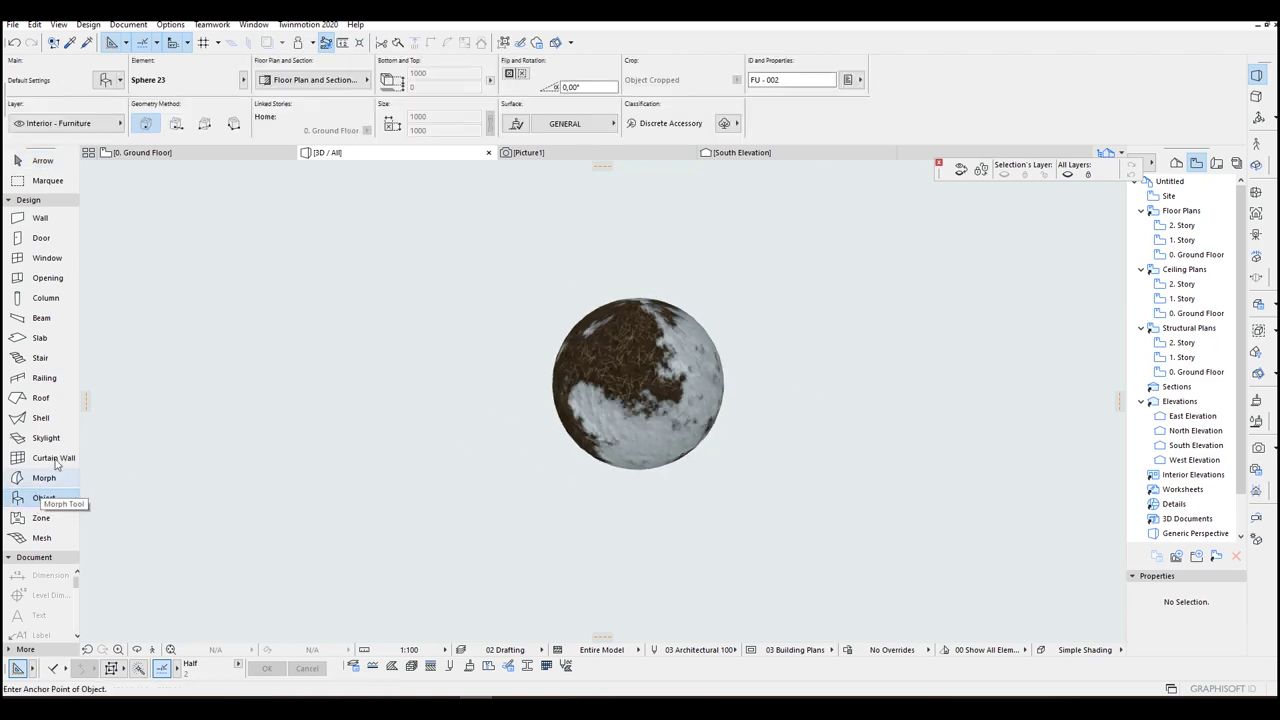
pyautogui.click(106, 80)
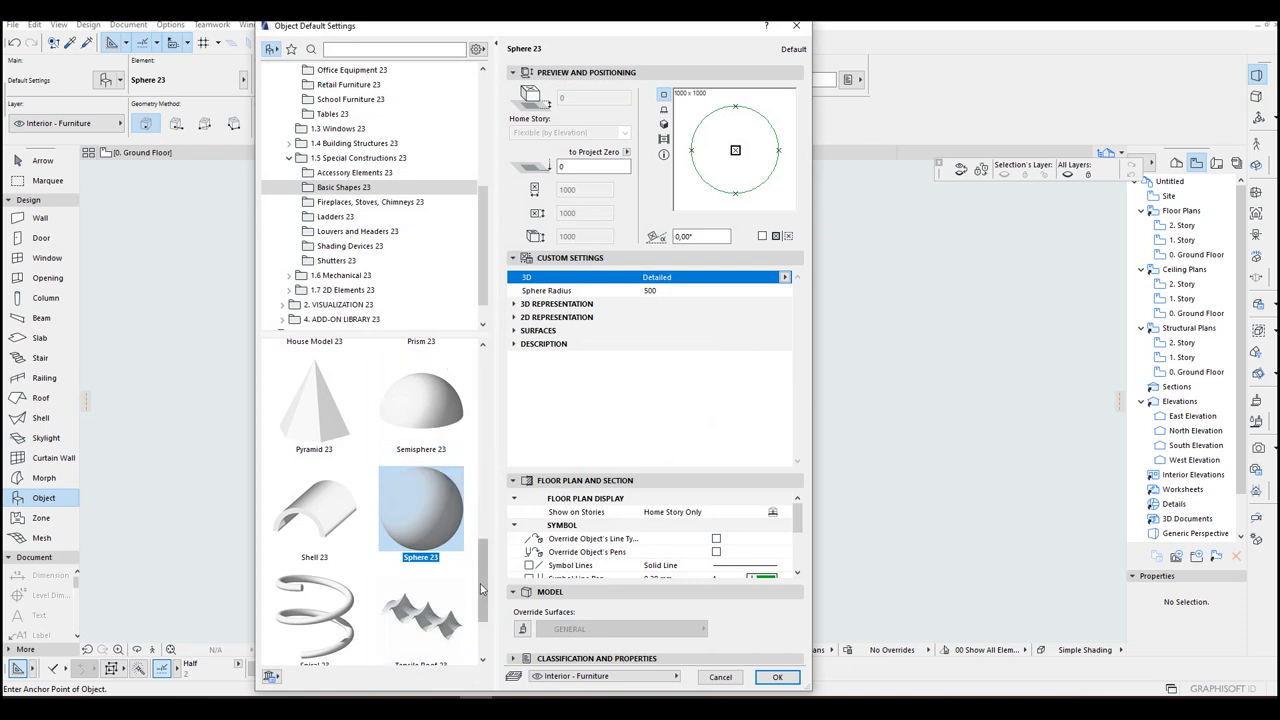
# Place a House Model 23 from Basic Shapes beside the snowy sphere.
pyautogui.scroll(-1, 481, 590)
pyautogui.scroll(3, 400, 595)
pyautogui.scroll(1, 300, 600)
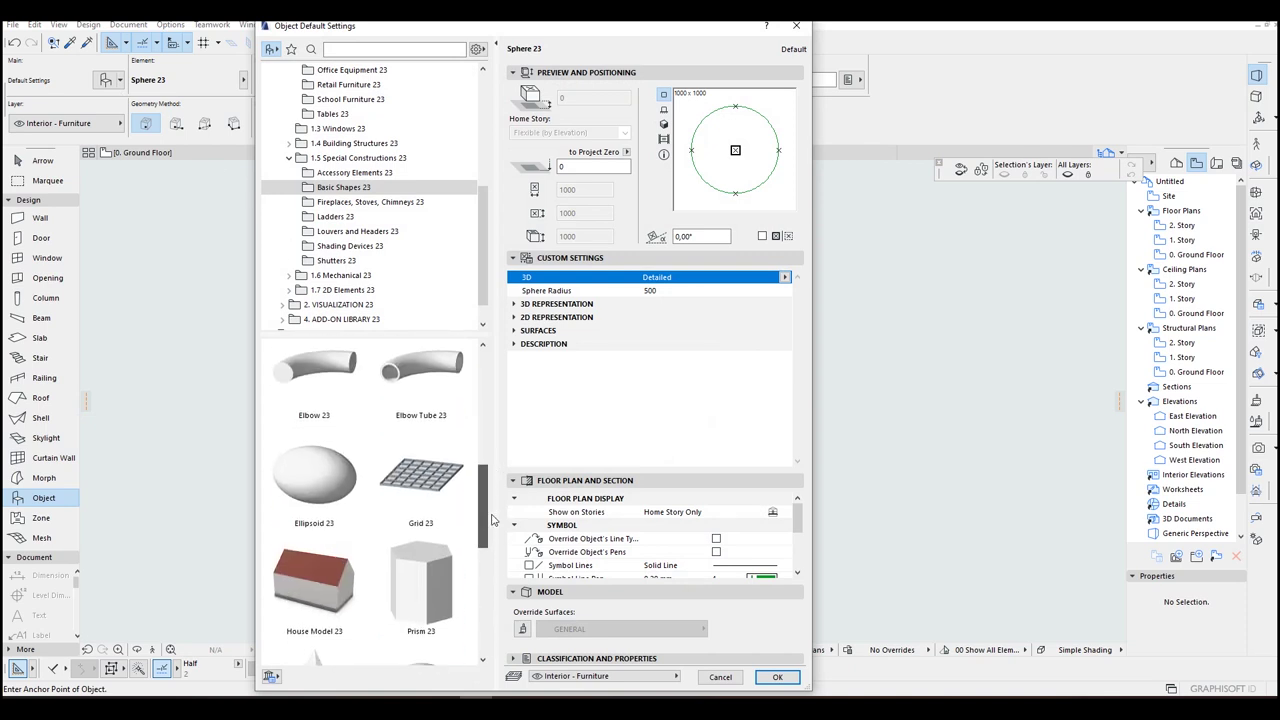
pyautogui.click(296, 601)
pyautogui.click(785, 681)
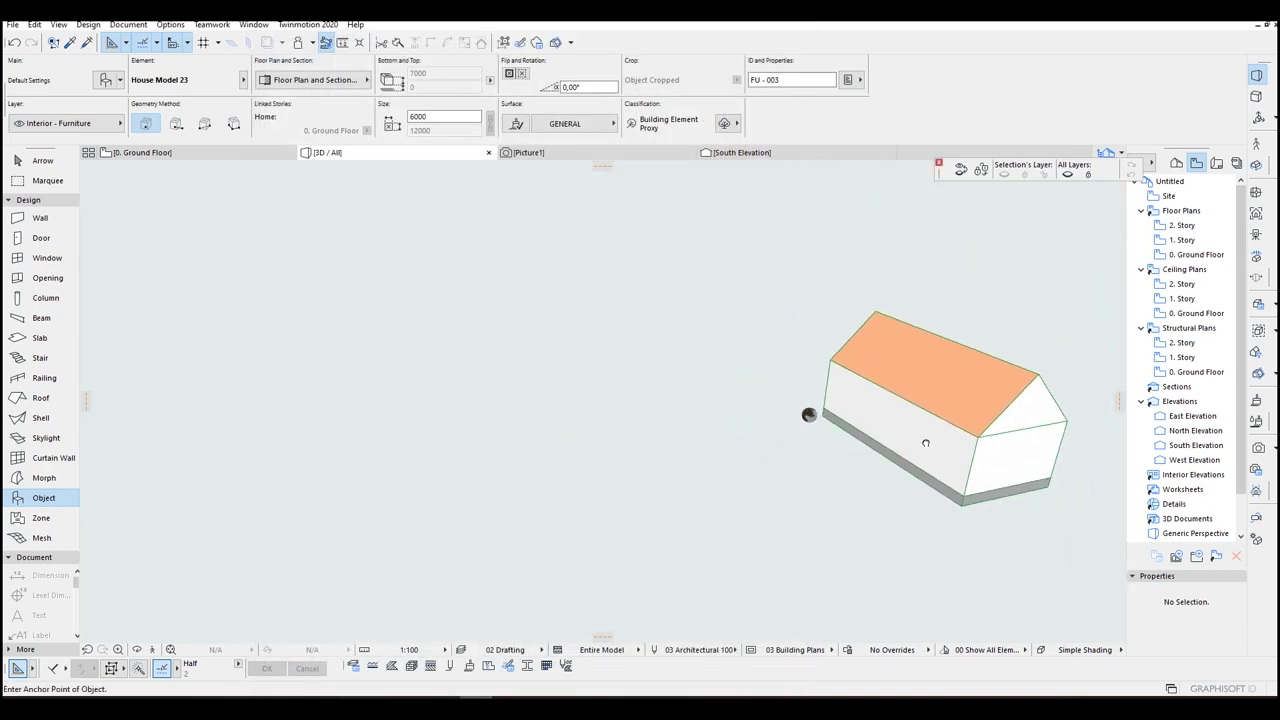
pyautogui.press('Escape')
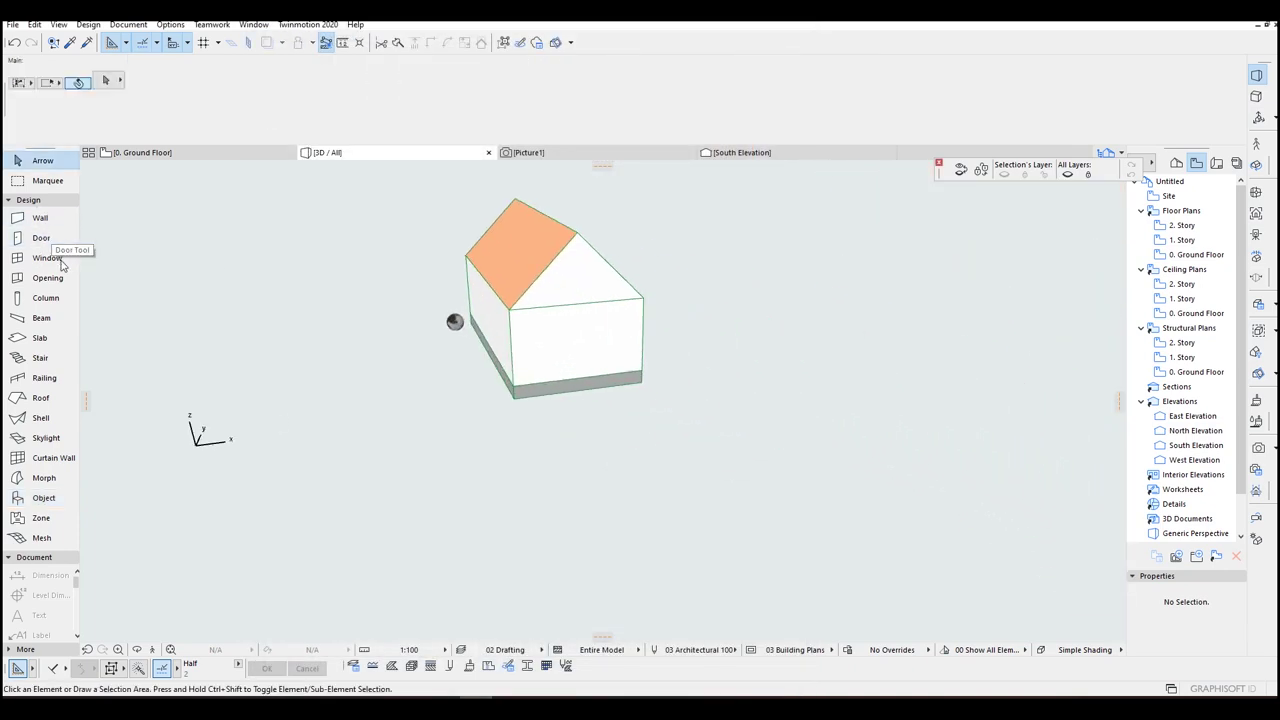
# Draw a large rectangular terrain mesh around the house with the Mesh tool.
pyautogui.click(40, 538)
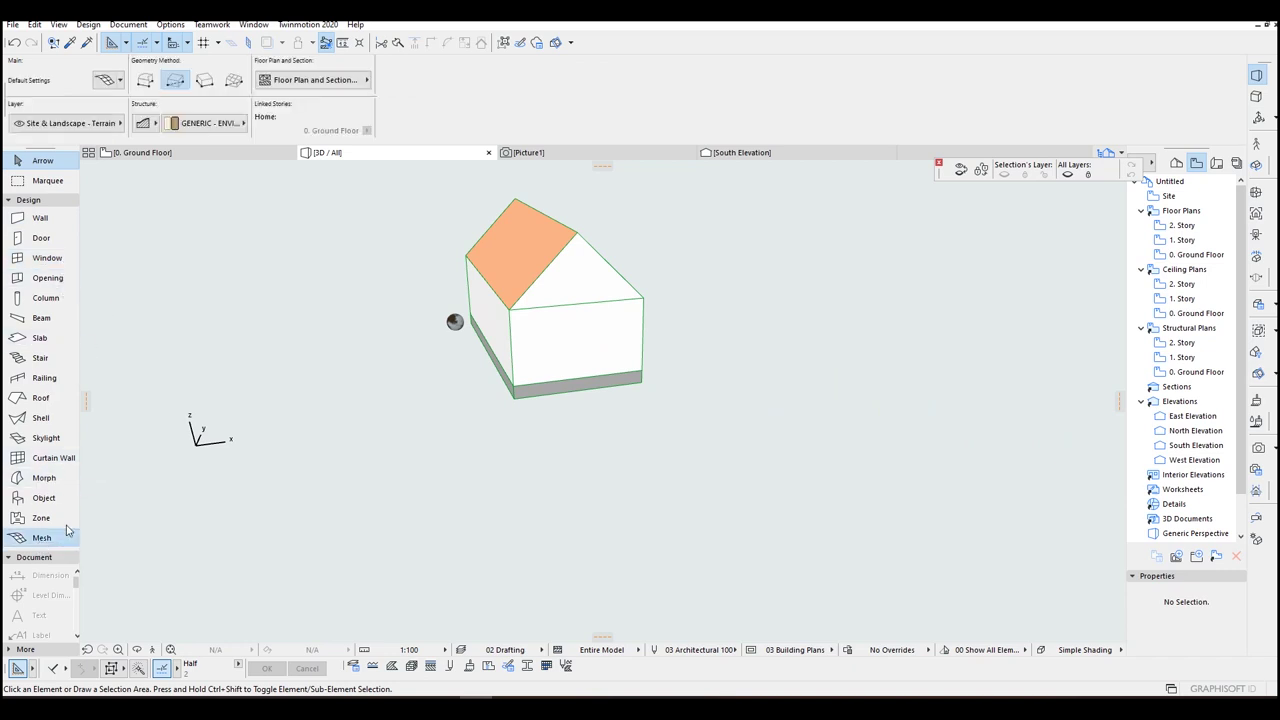
pyautogui.click(276, 236)
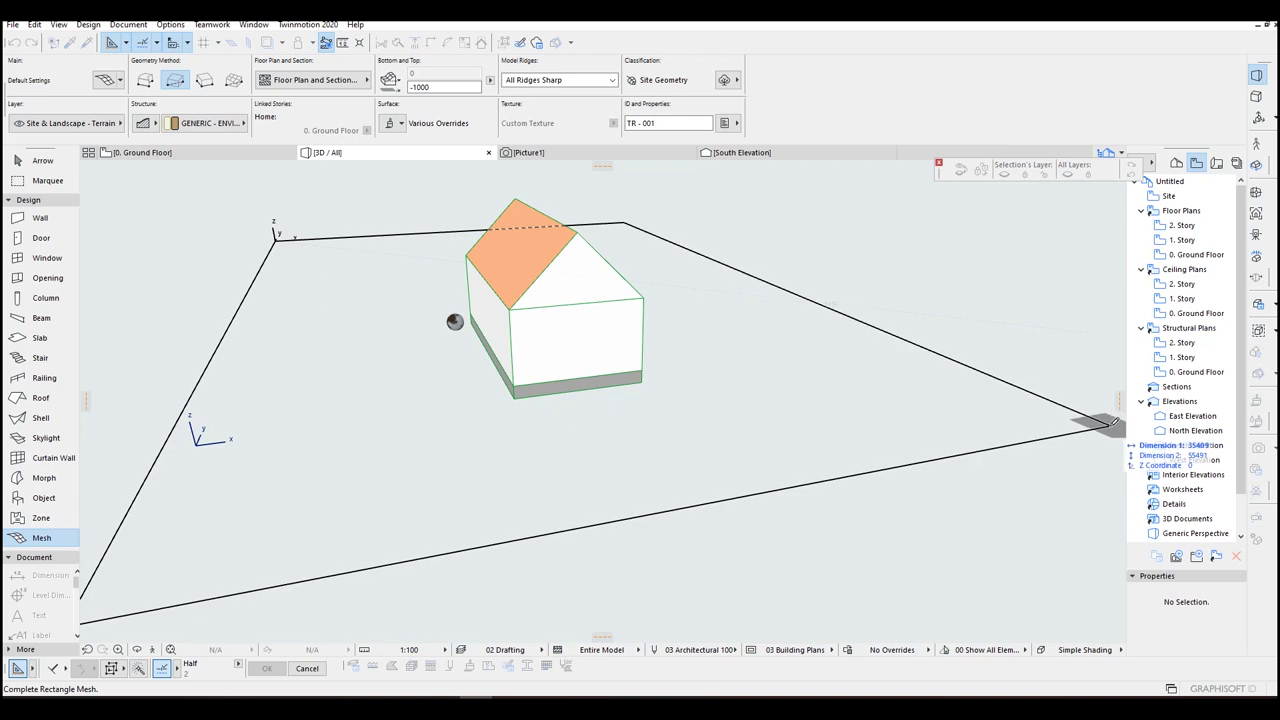
pyautogui.click(1113, 424)
pyautogui.press('Escape')
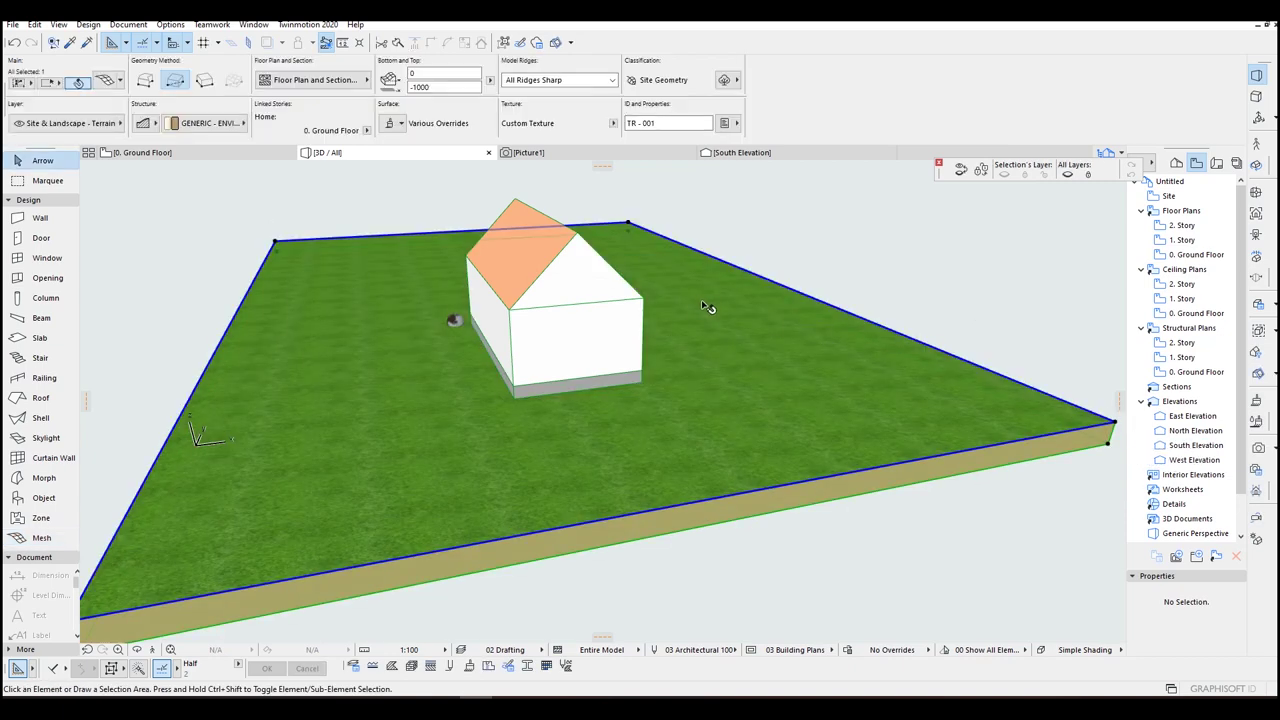
# Override the mesh's top surface with Grass - Snowy 23, then select the house.
pyautogui.click(386, 123)
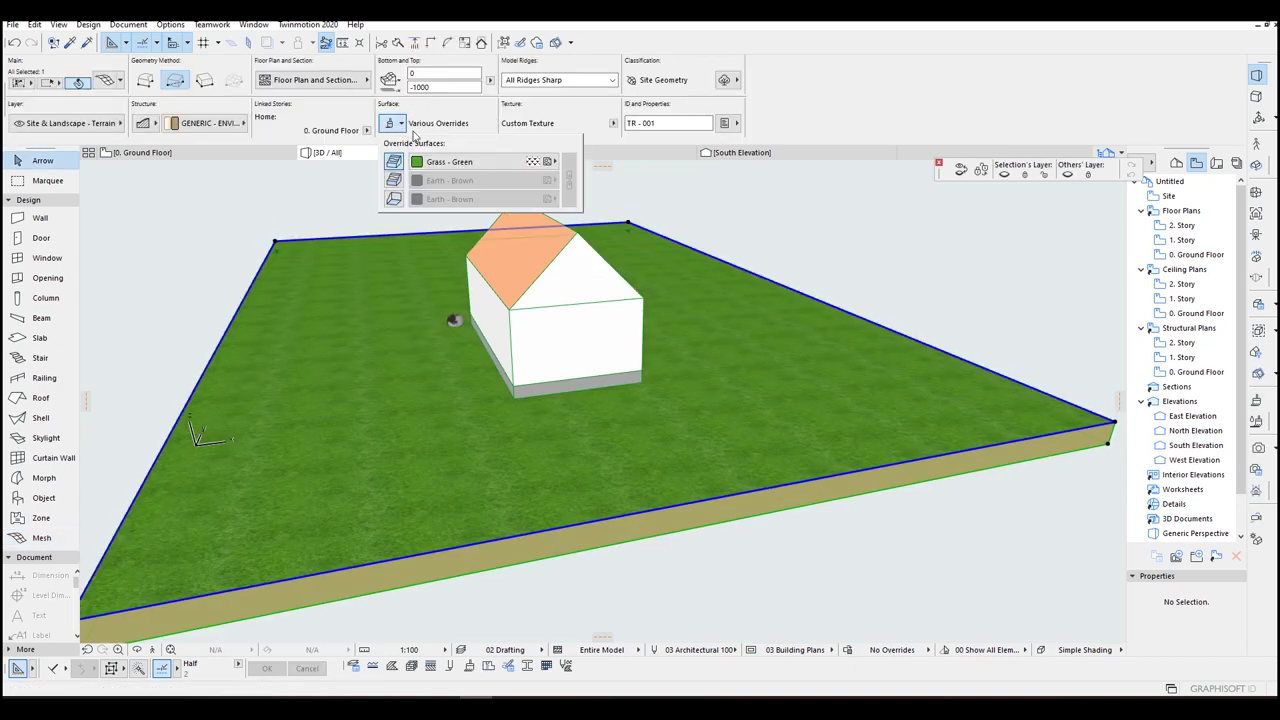
pyautogui.click(480, 161)
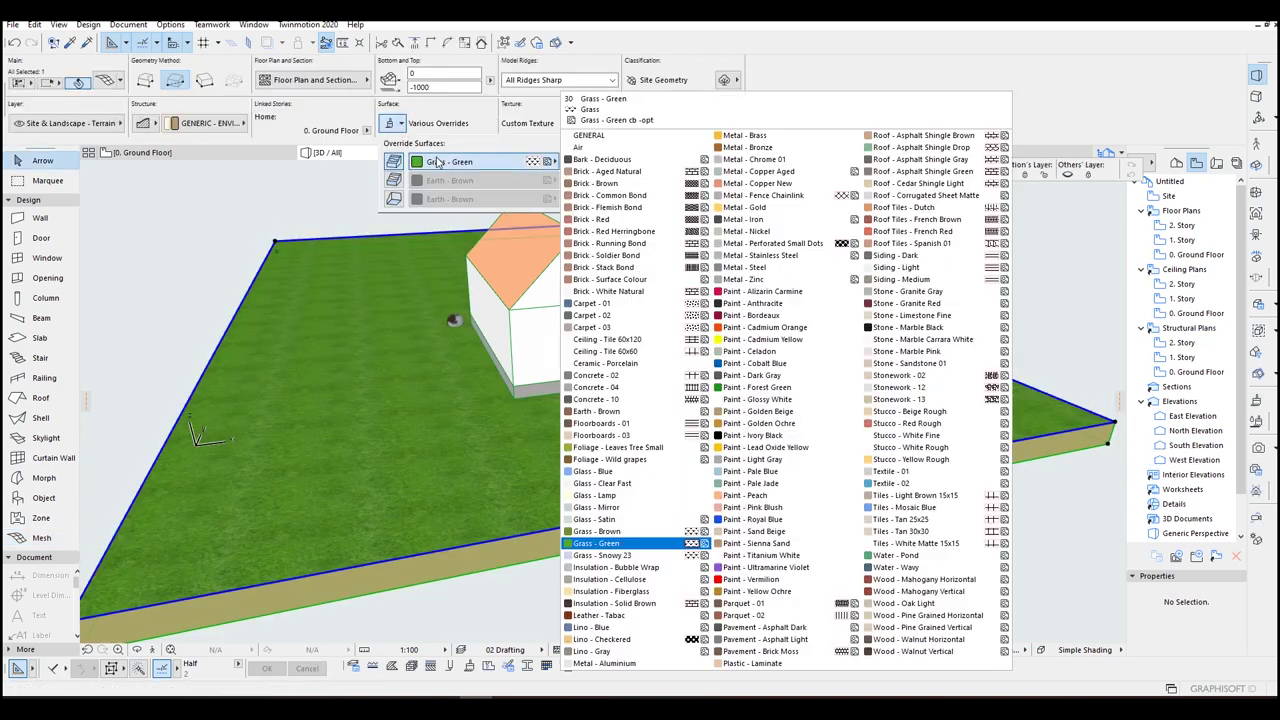
pyautogui.click(663, 556)
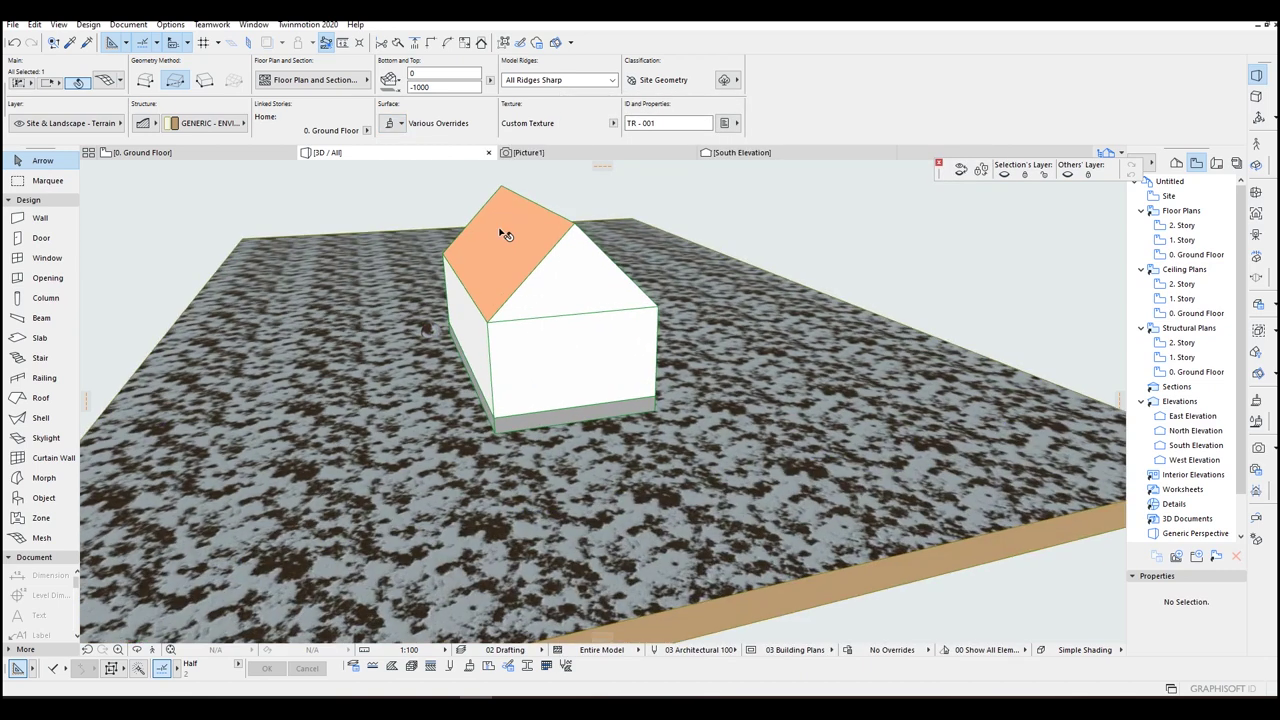
pyautogui.click(500, 233)
pyautogui.press('Escape')
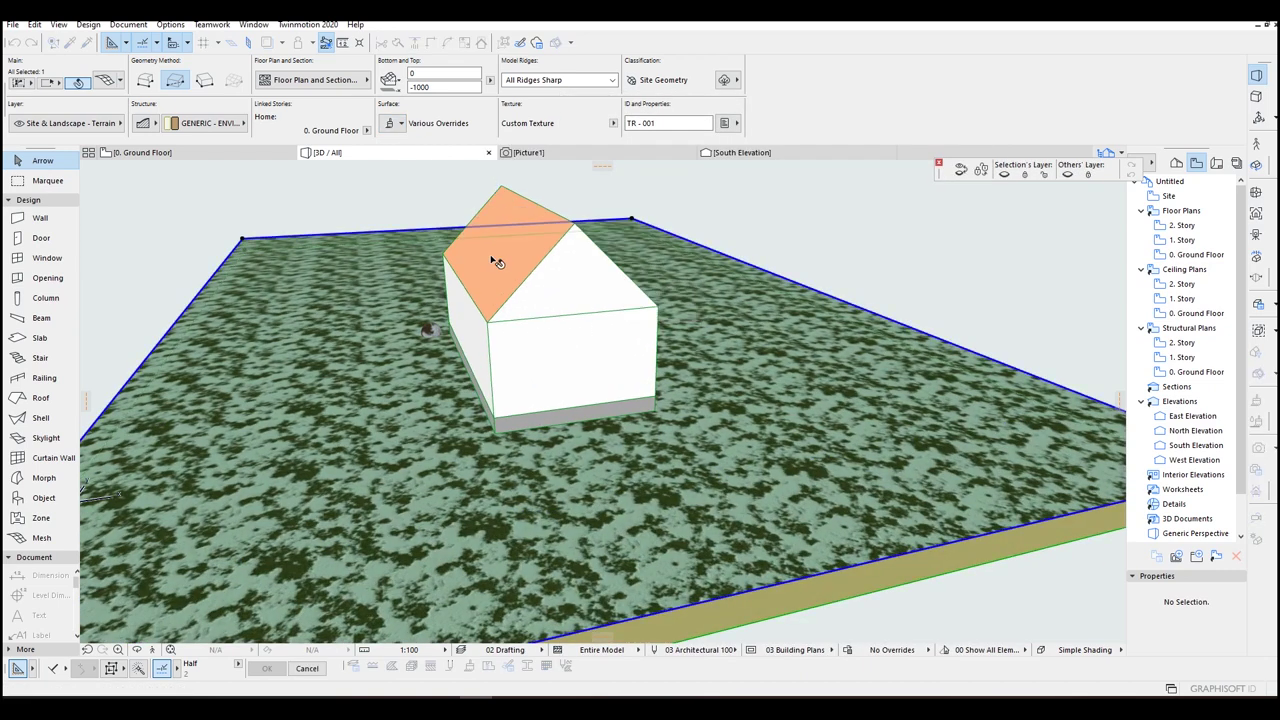
pyautogui.click(493, 262)
# Check the house's footing, wall and roof surfaces in its settings.
pyautogui.doubleClick(507, 266)
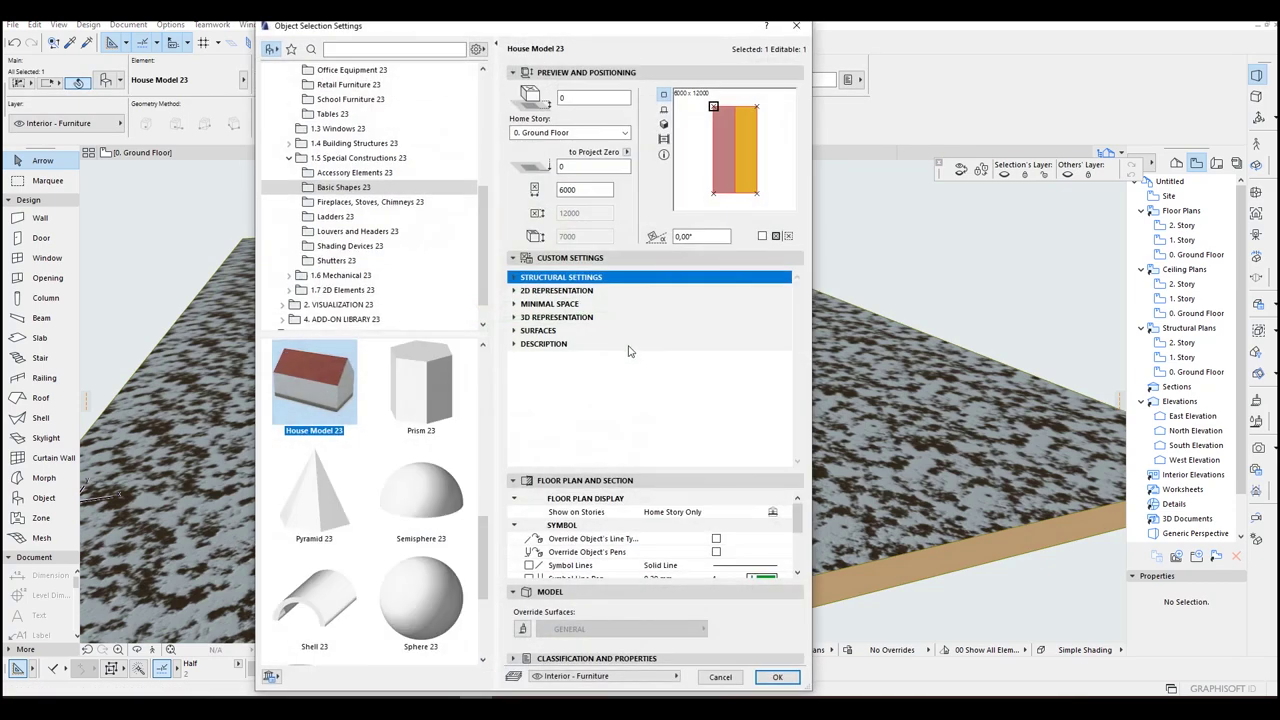
pyautogui.click(513, 331)
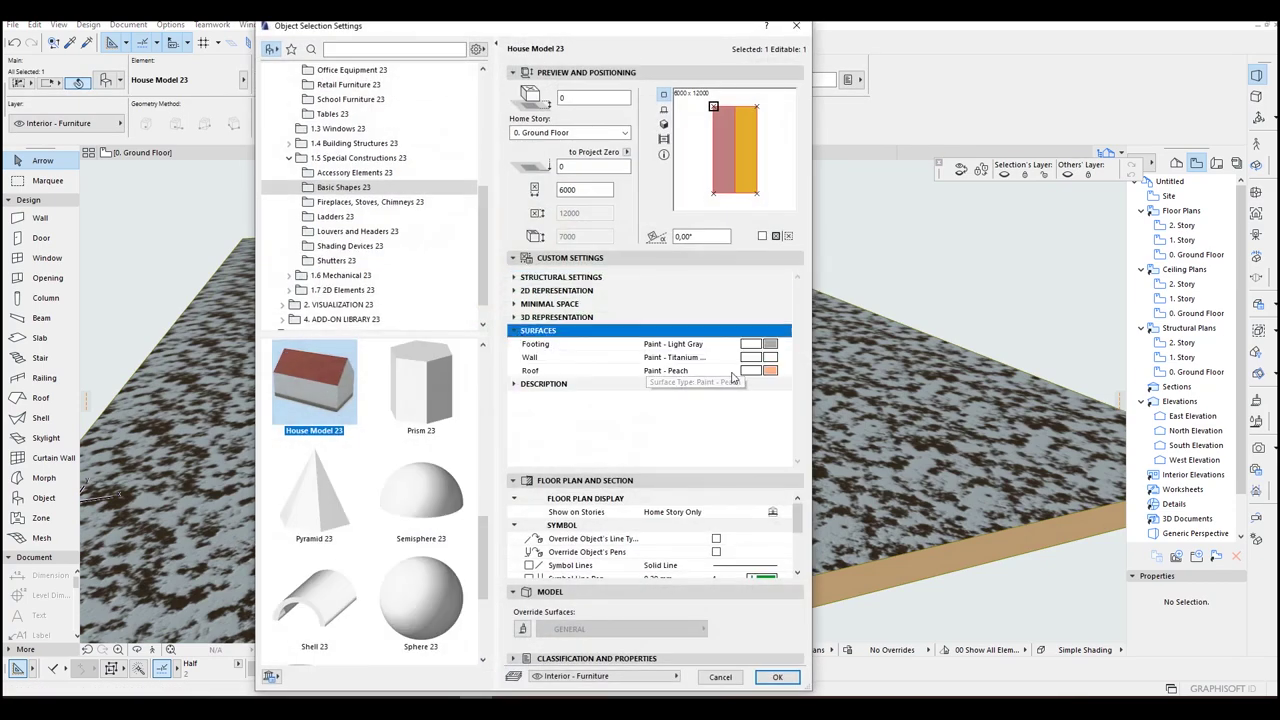
pyautogui.click(752, 372)
pyautogui.press('Return')
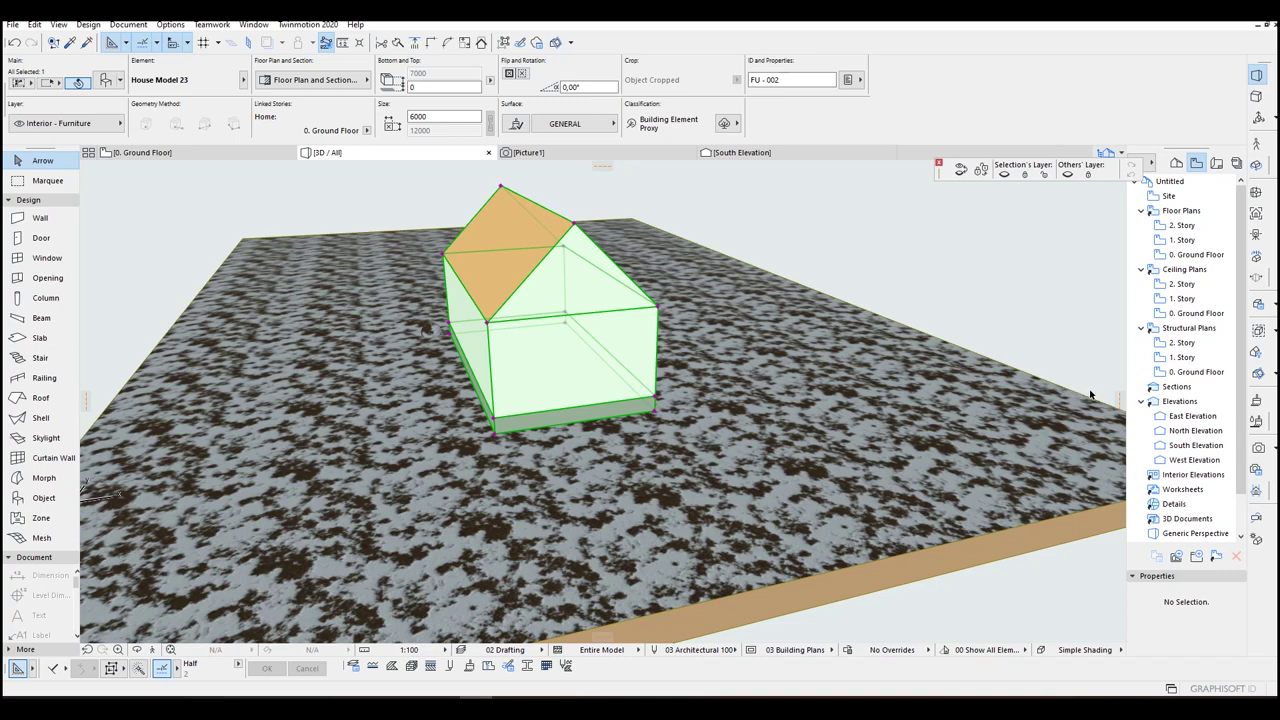
# Add Water - Snow 23 from the Landscape 23 > Water 23 catalog as a new surface.
pyautogui.click(1256, 403)
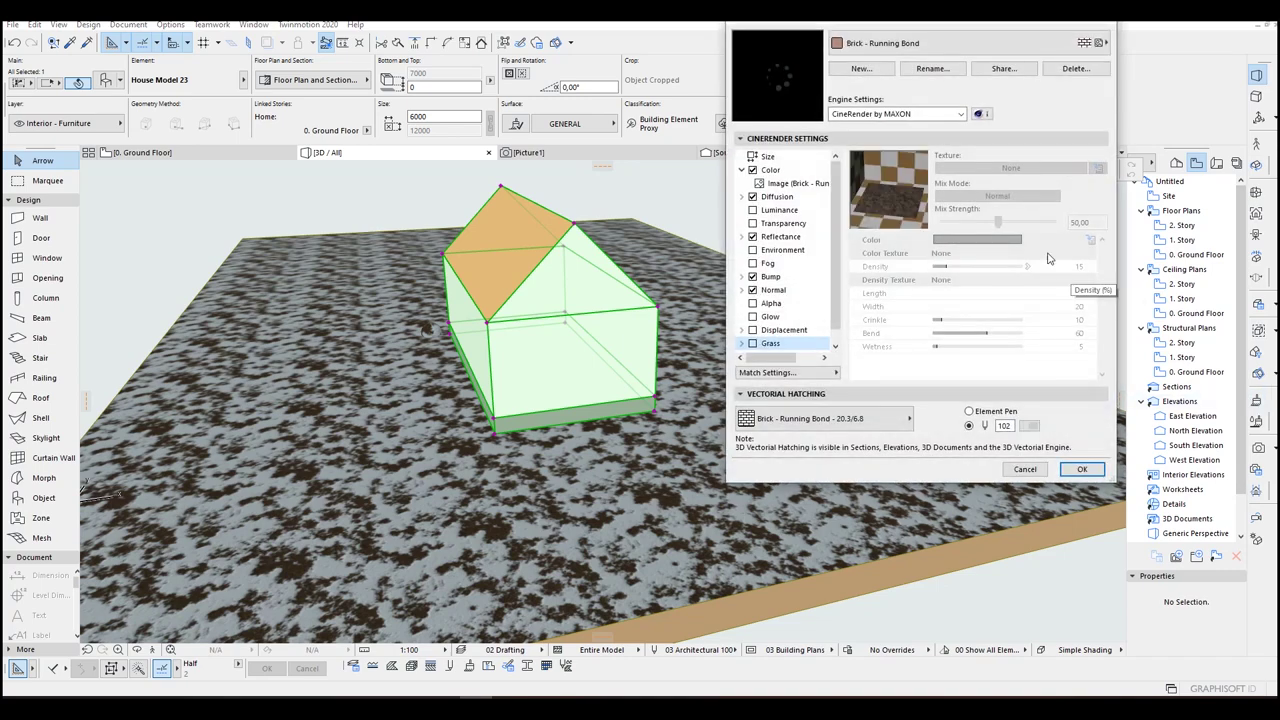
pyautogui.click(860, 70)
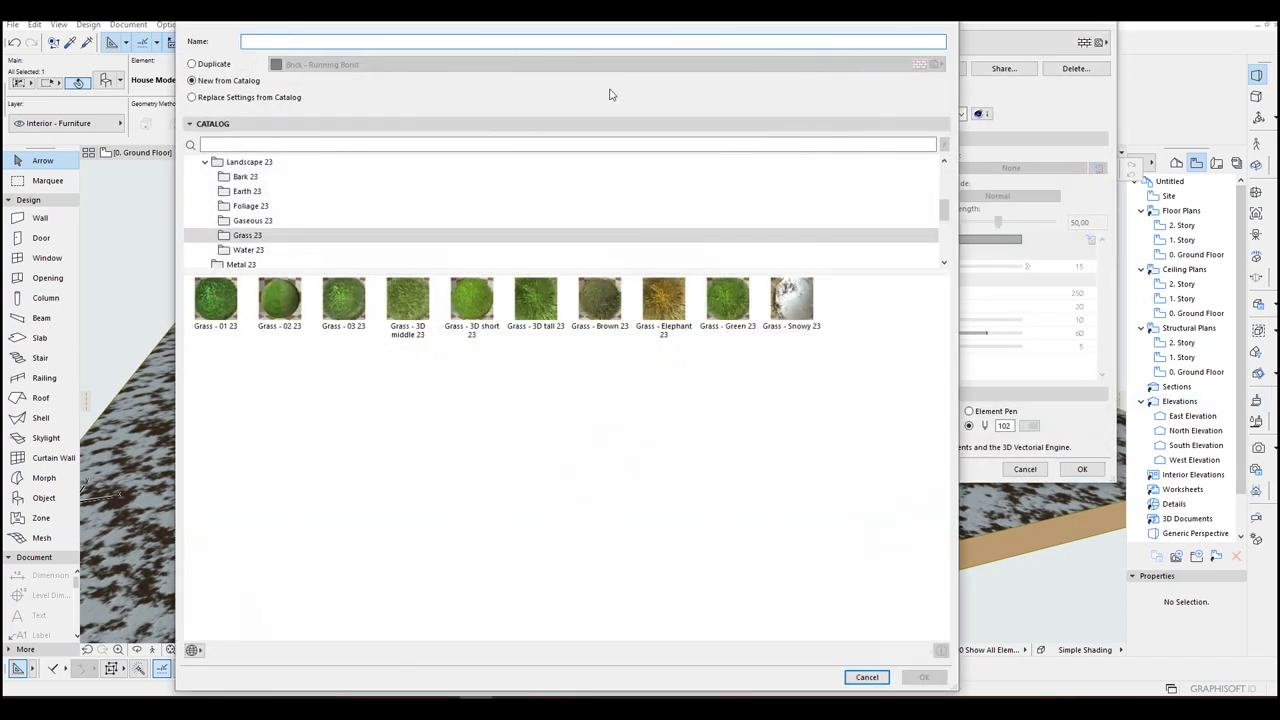
pyautogui.click(255, 236)
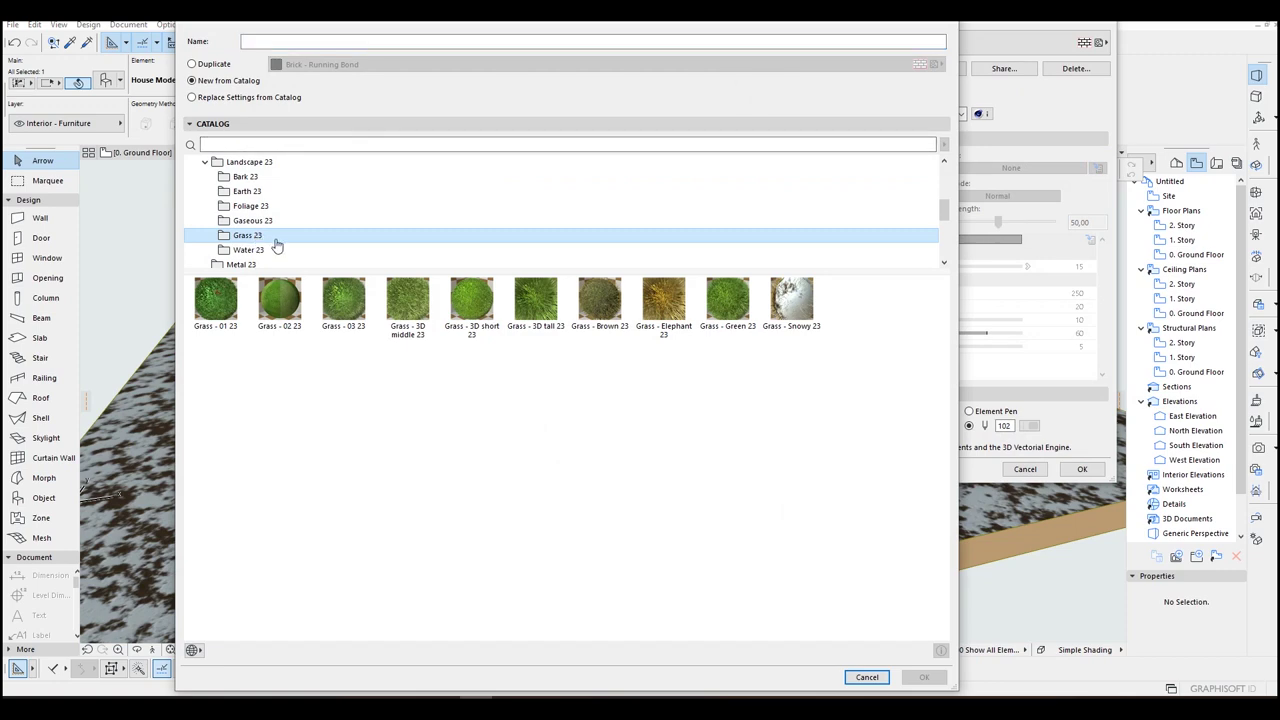
pyautogui.click(255, 250)
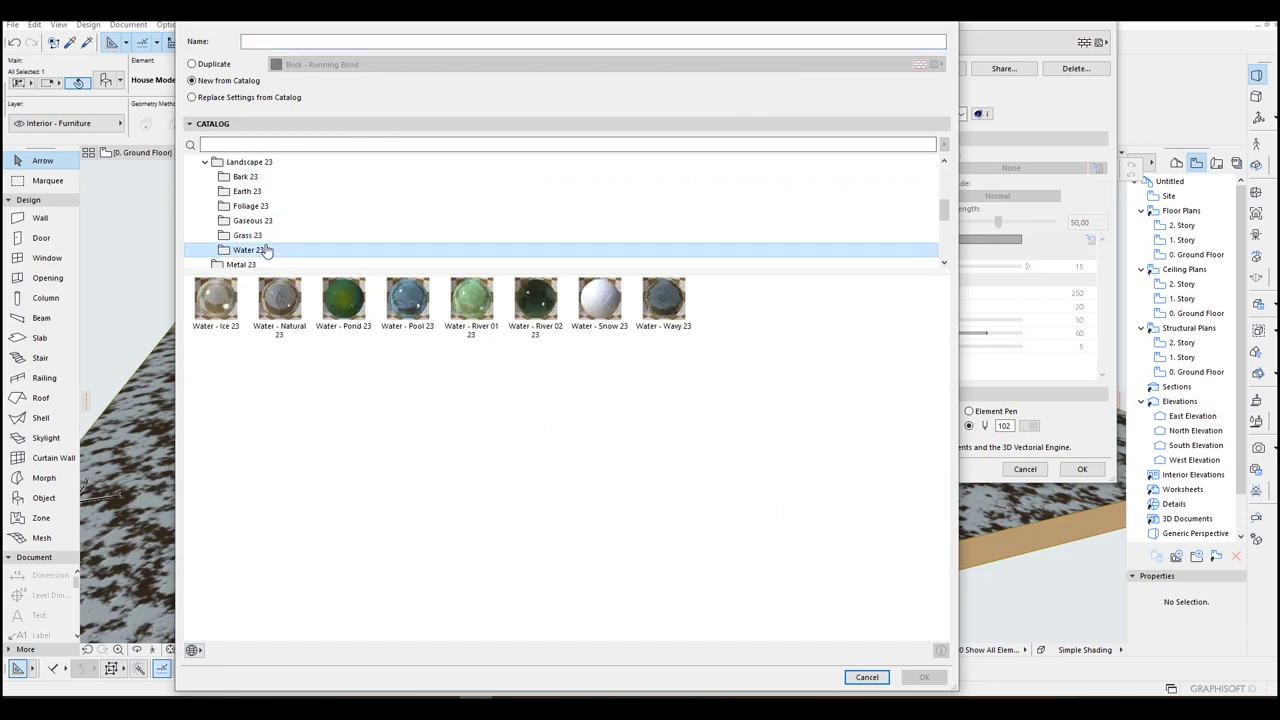
pyautogui.doubleClick(600, 300)
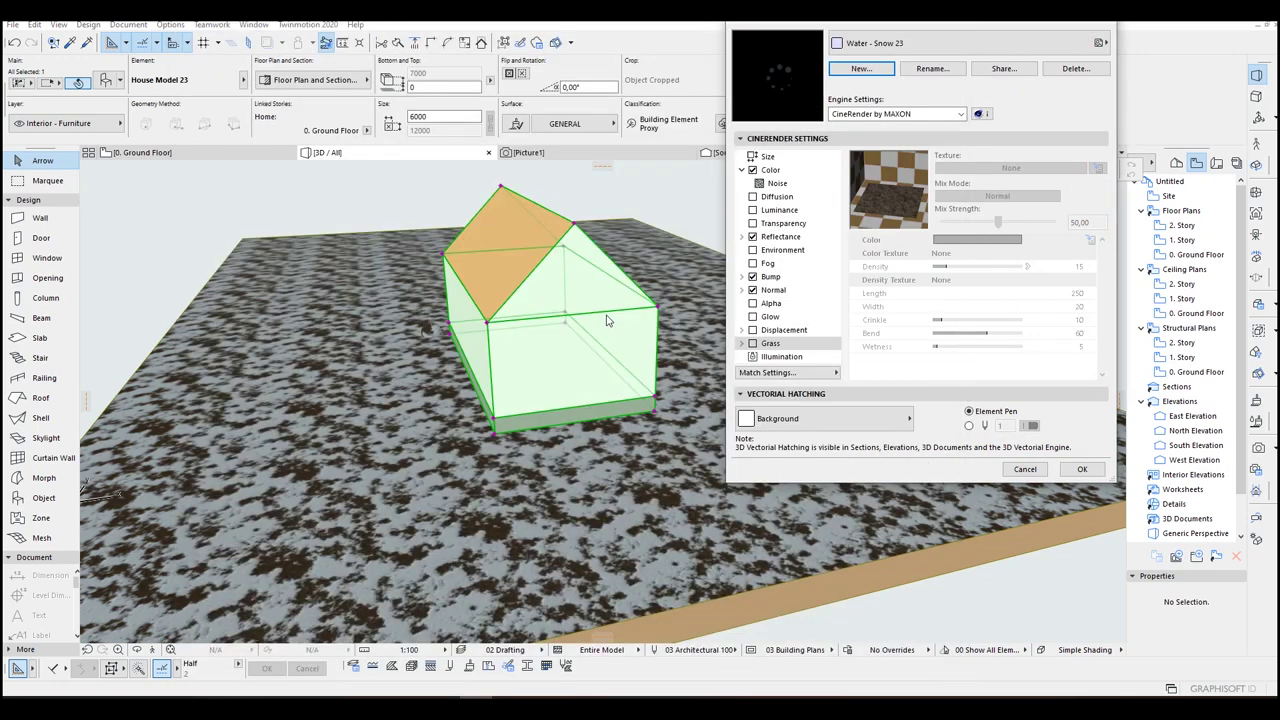
pyautogui.click(1071, 469)
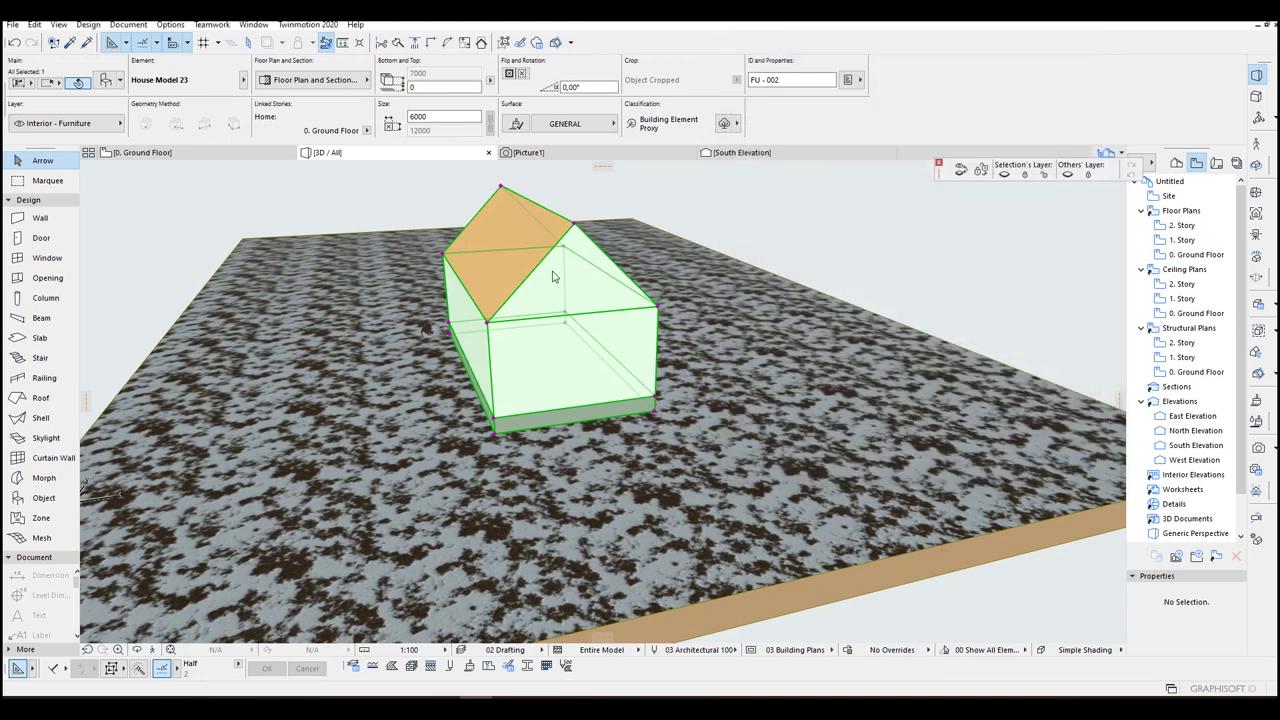
pyautogui.scroll(2, 510, 266)
# Set the house object's Roof surface to Water - Snow 23, then deselect the house.
pyautogui.scroll(2, 510, 266)
pyautogui.click(565, 124)
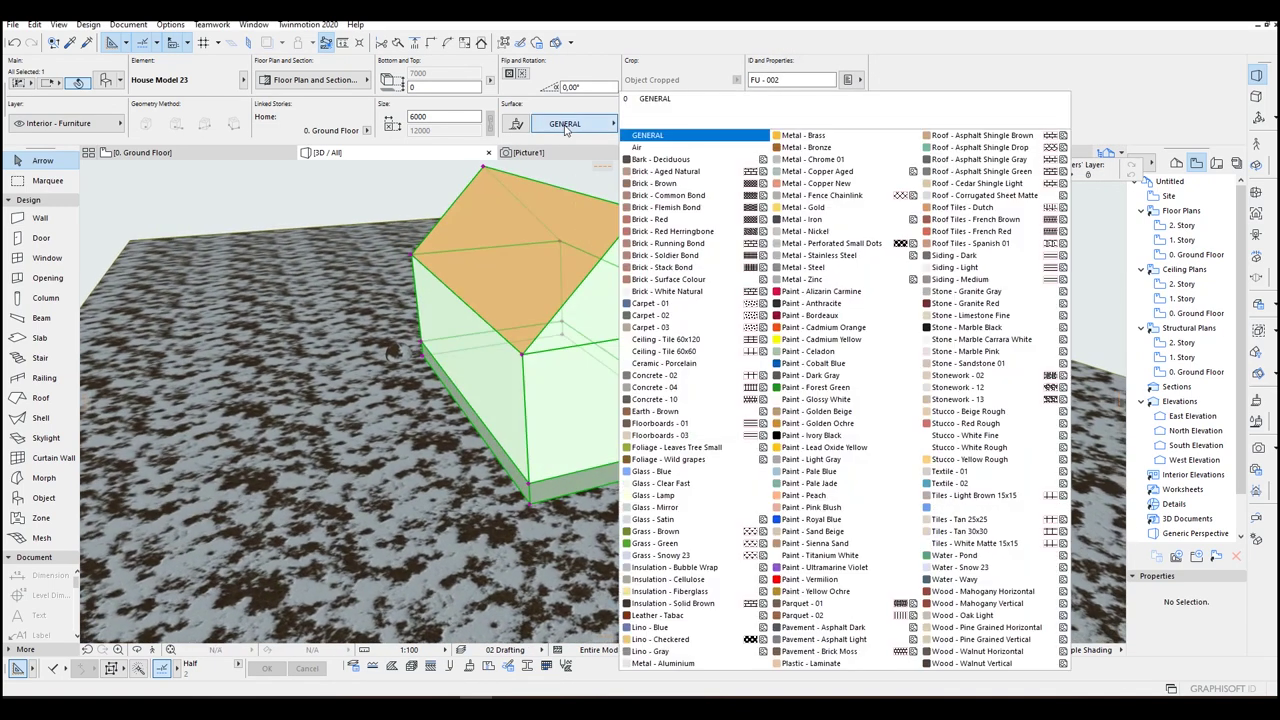
pyautogui.click(567, 128)
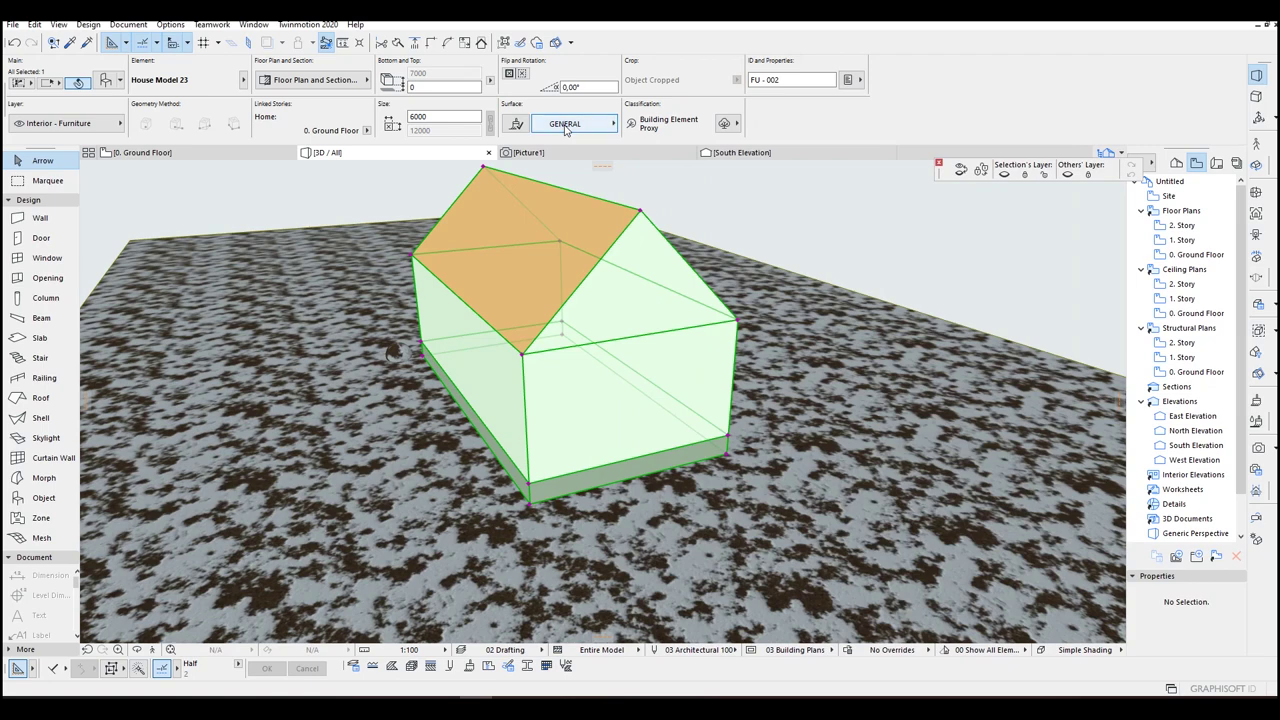
pyautogui.hotkey('ctrl', 't')
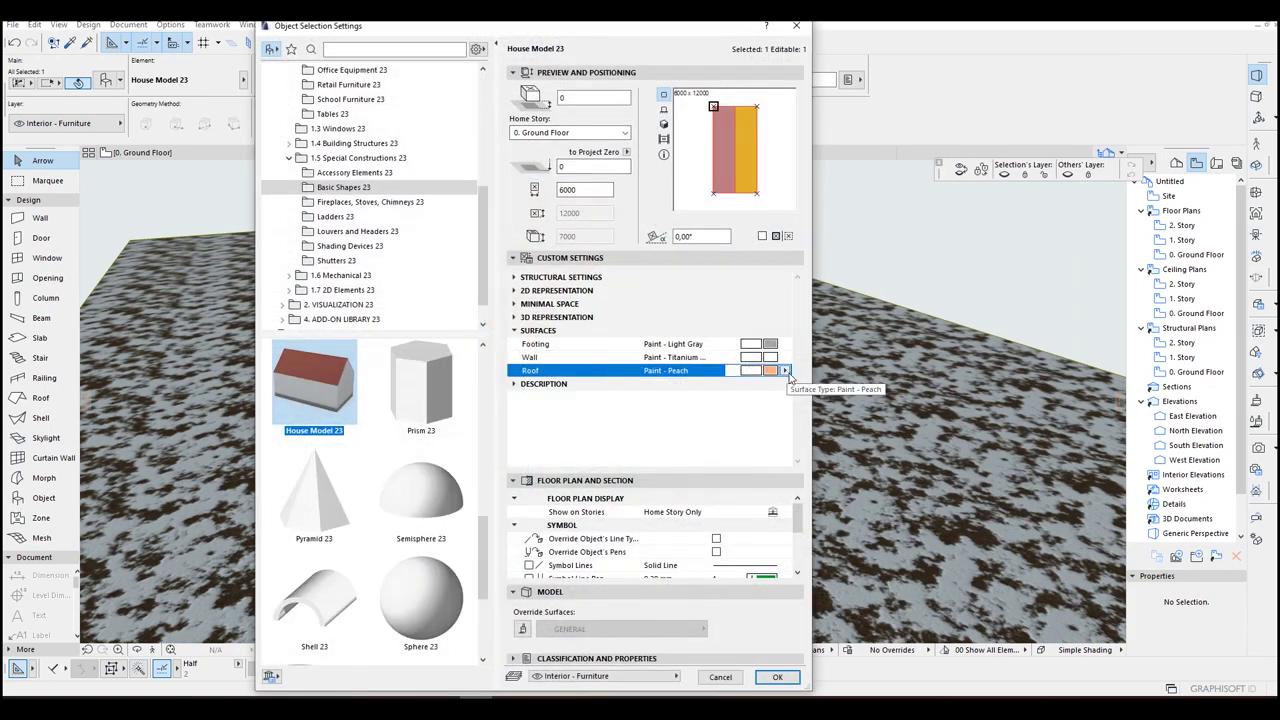
pyautogui.click(785, 372)
pyautogui.press('w')
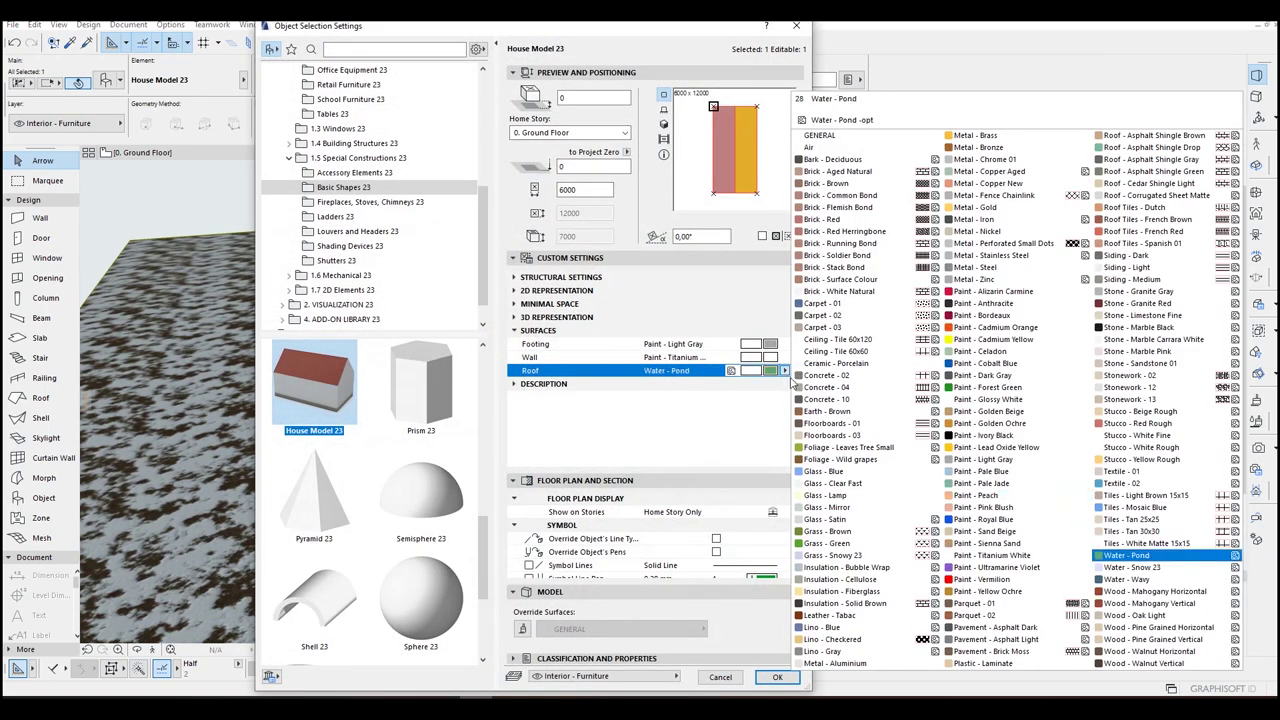
pyautogui.click(1121, 572)
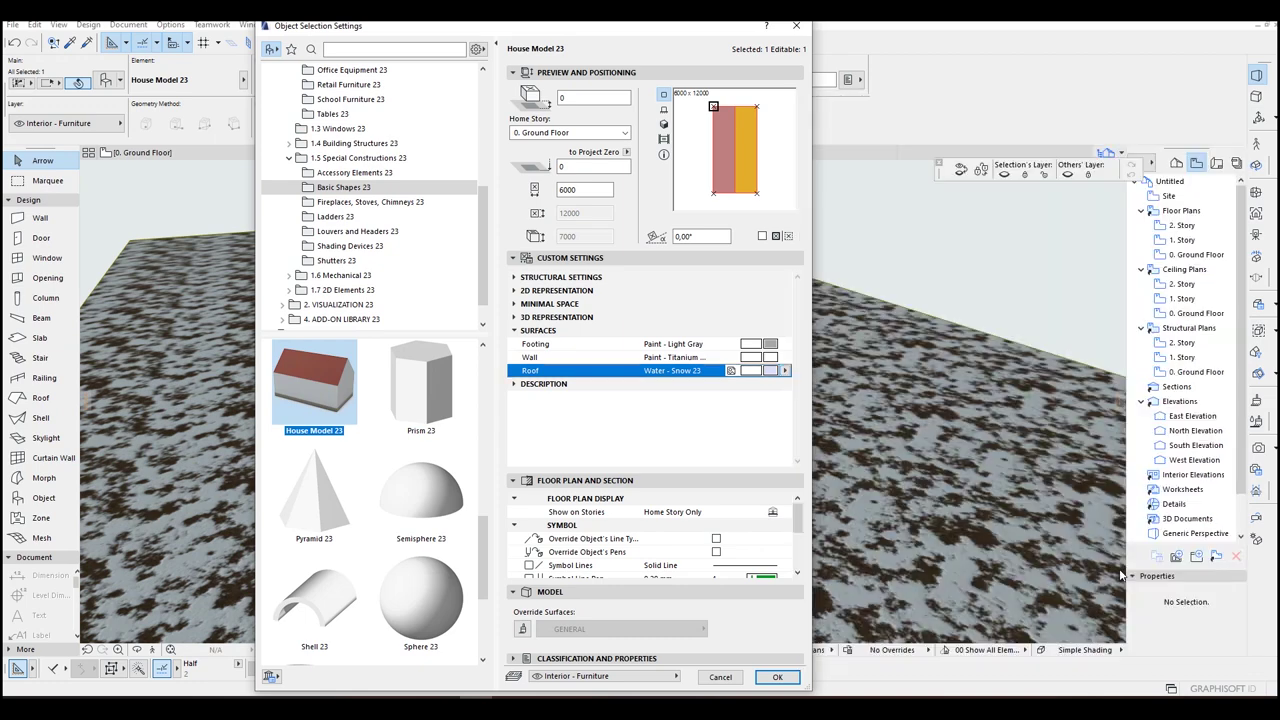
pyautogui.click(779, 677)
pyautogui.click(921, 276)
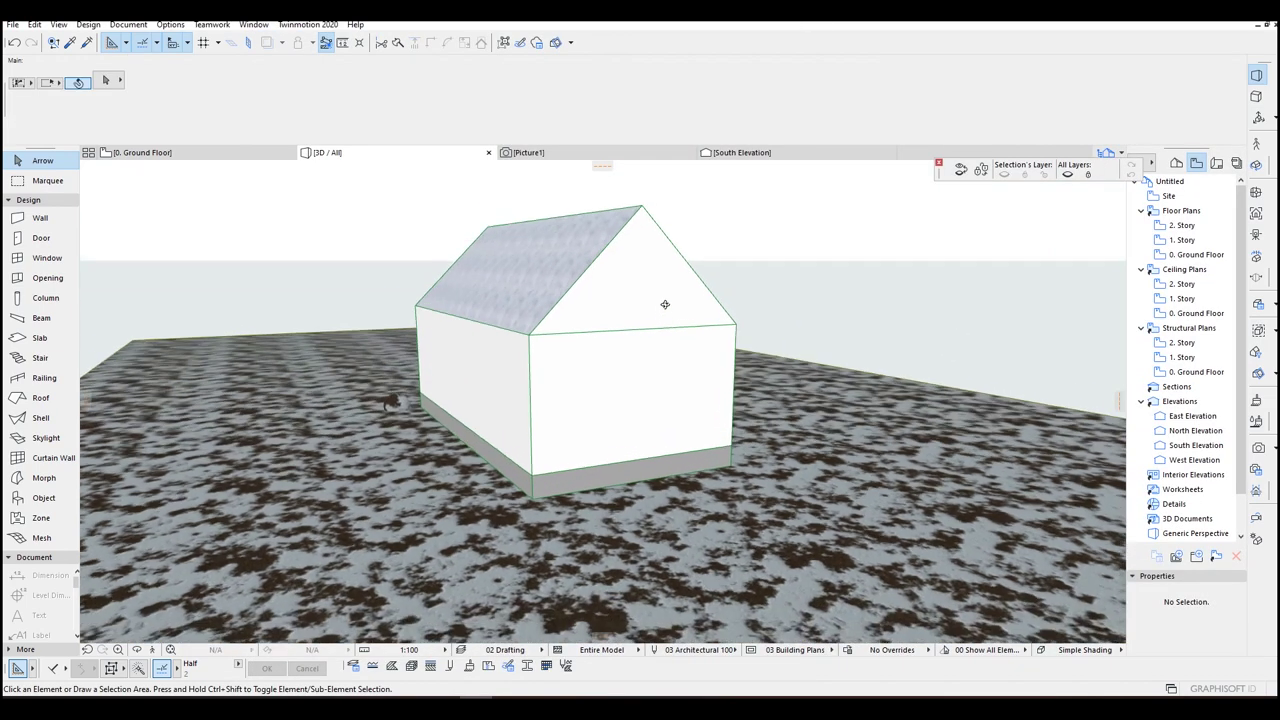
pyautogui.keyDown('shift'); pyautogui.moveTo(665, 304); pyautogui.dragTo(517, 356, button='middle'); pyautogui.keyUp('shift')
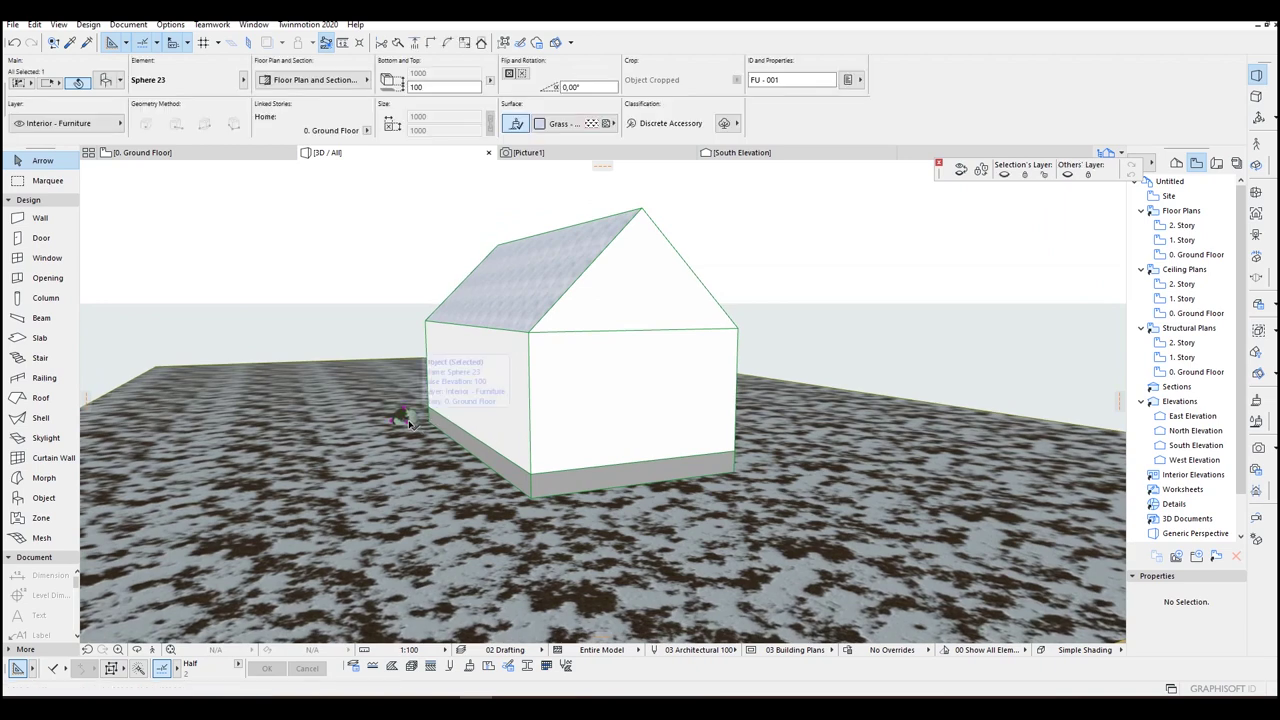
# Restore the sphere, move it in front of the house and give it Water - Snow 23.
pyautogui.hotkey('ctrl', 'z')
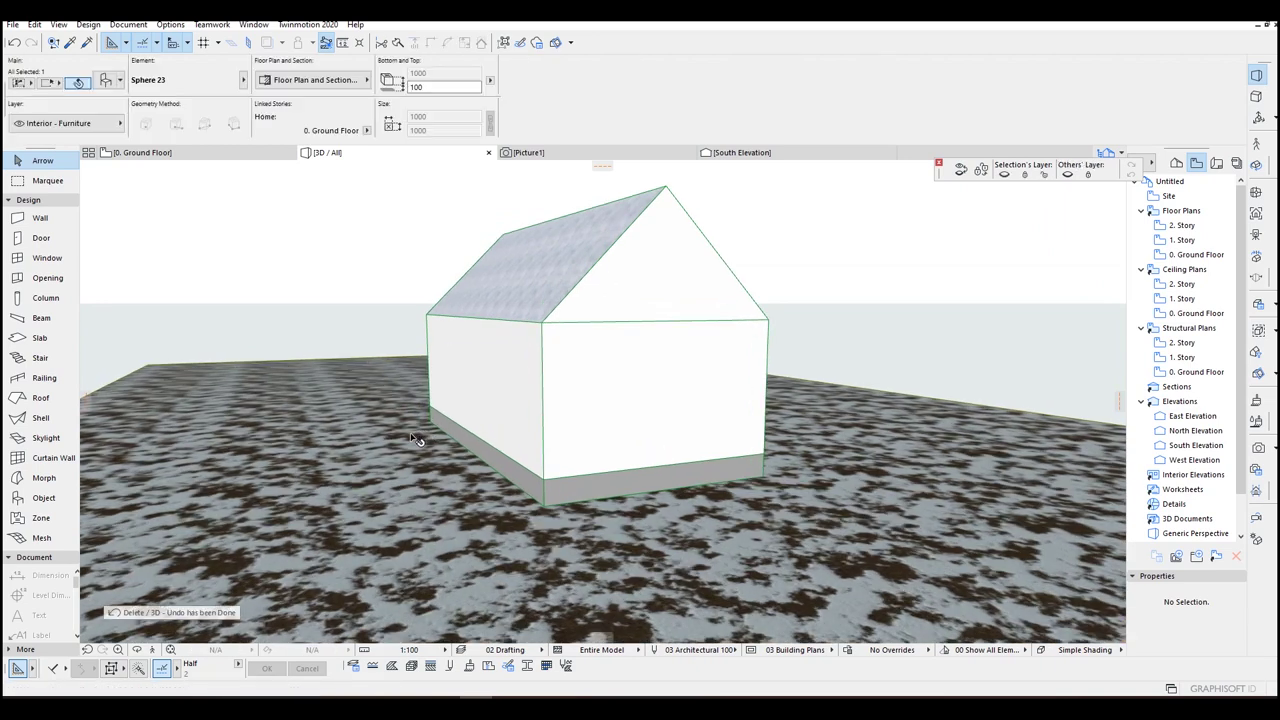
pyautogui.click(403, 421)
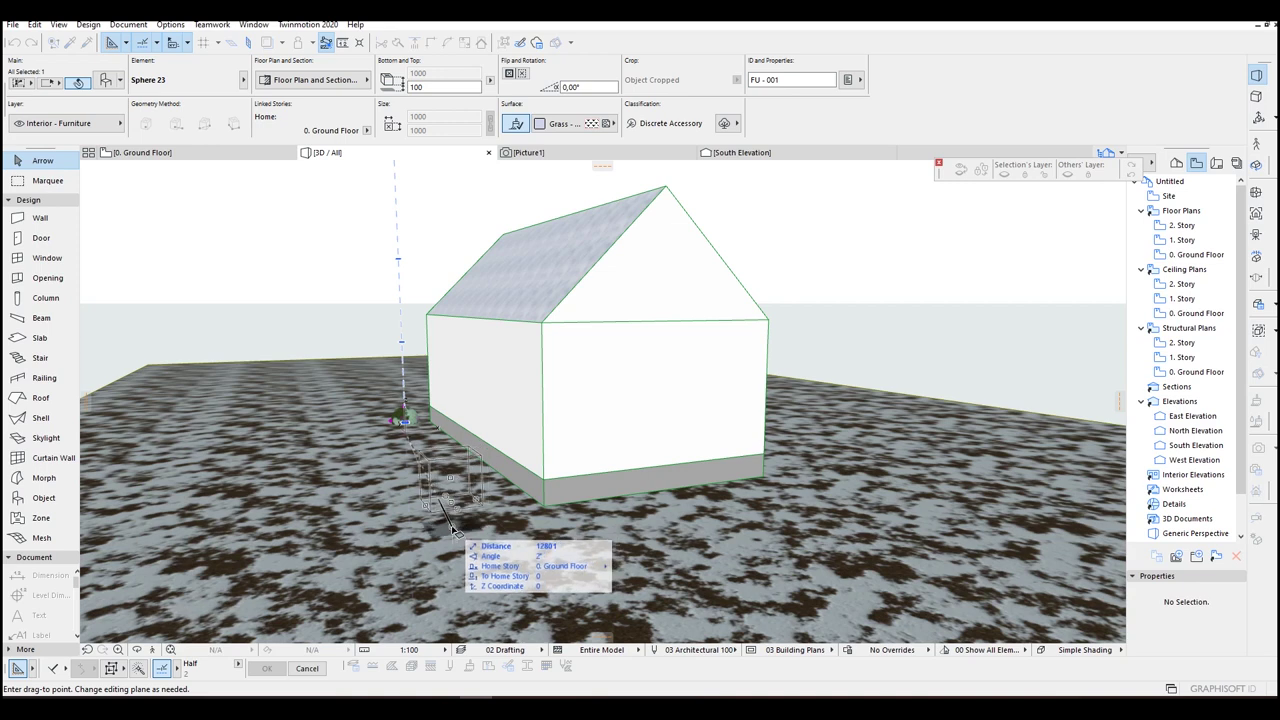
pyautogui.click(457, 551)
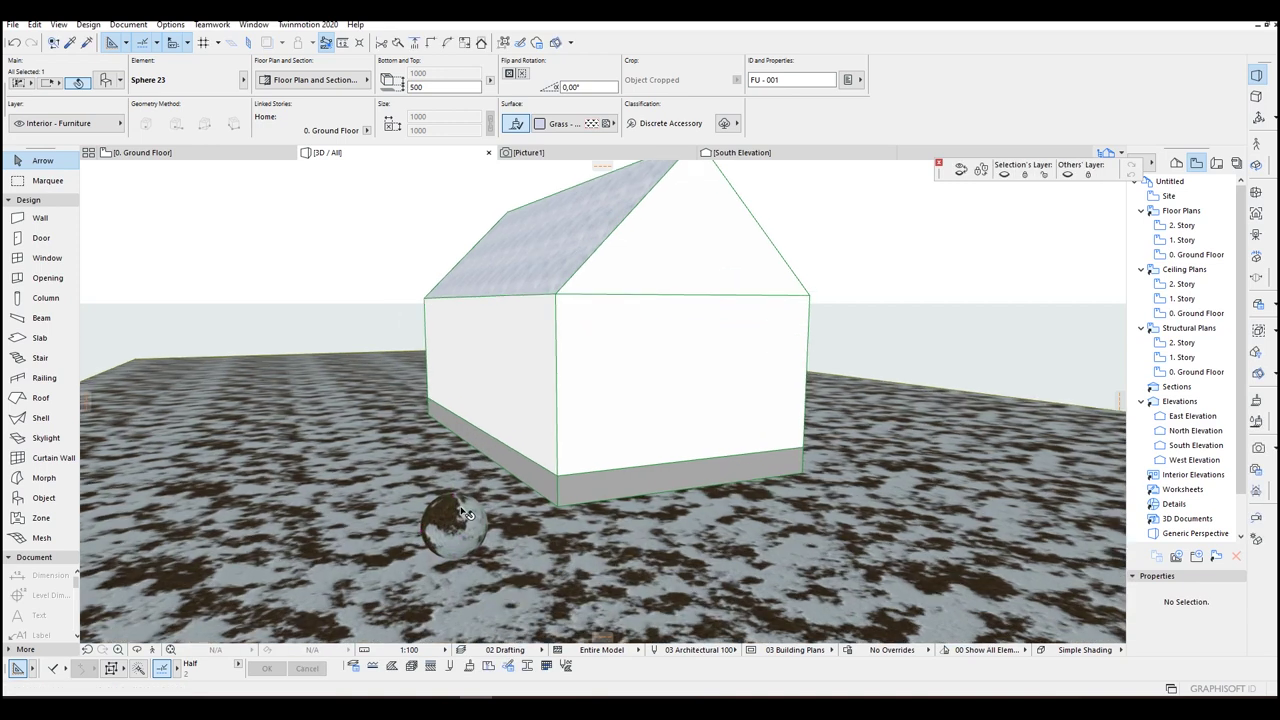
pyautogui.click(578, 125)
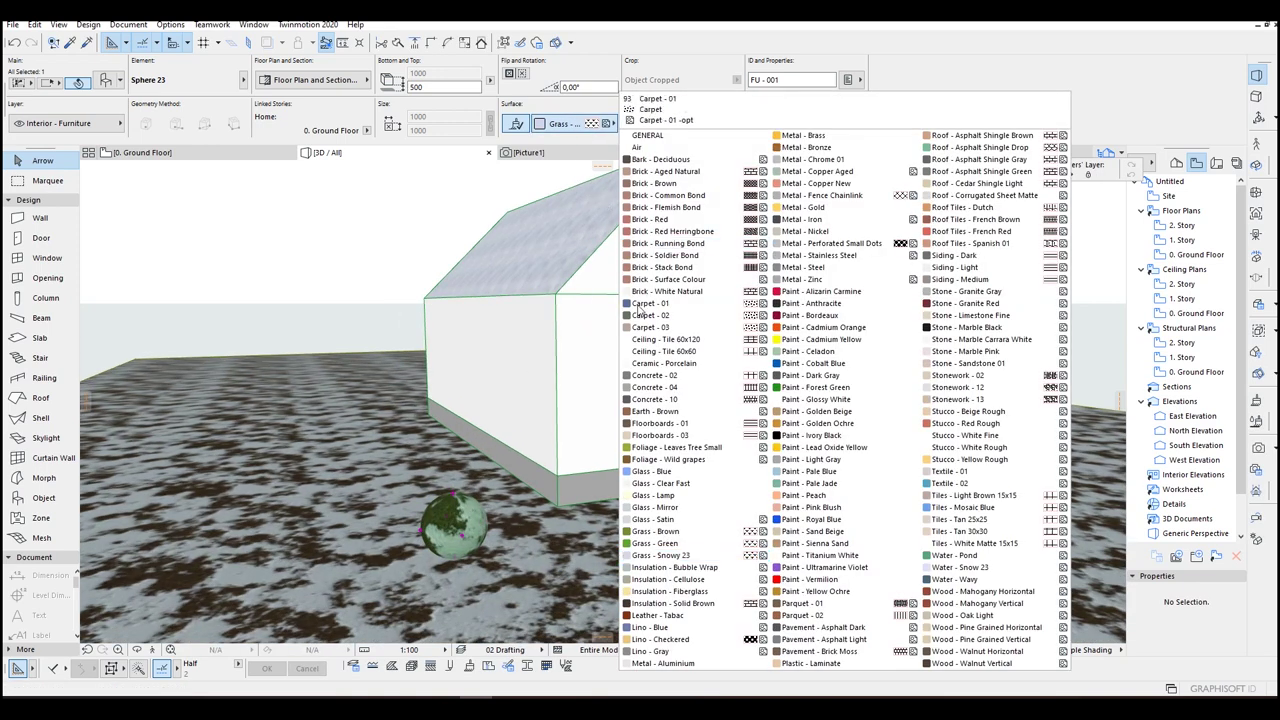
pyautogui.click(958, 567)
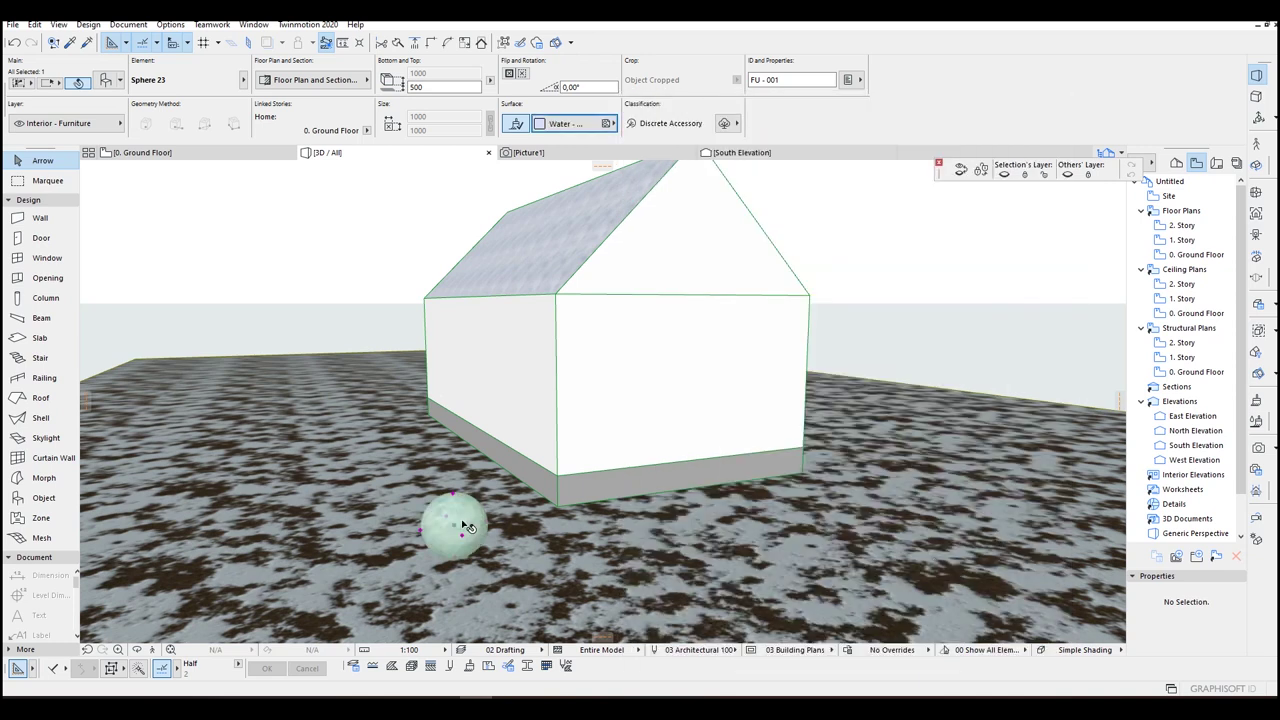
# Elevate a copy of the sphere on top and set its radius to 350.
pyautogui.click(458, 568)
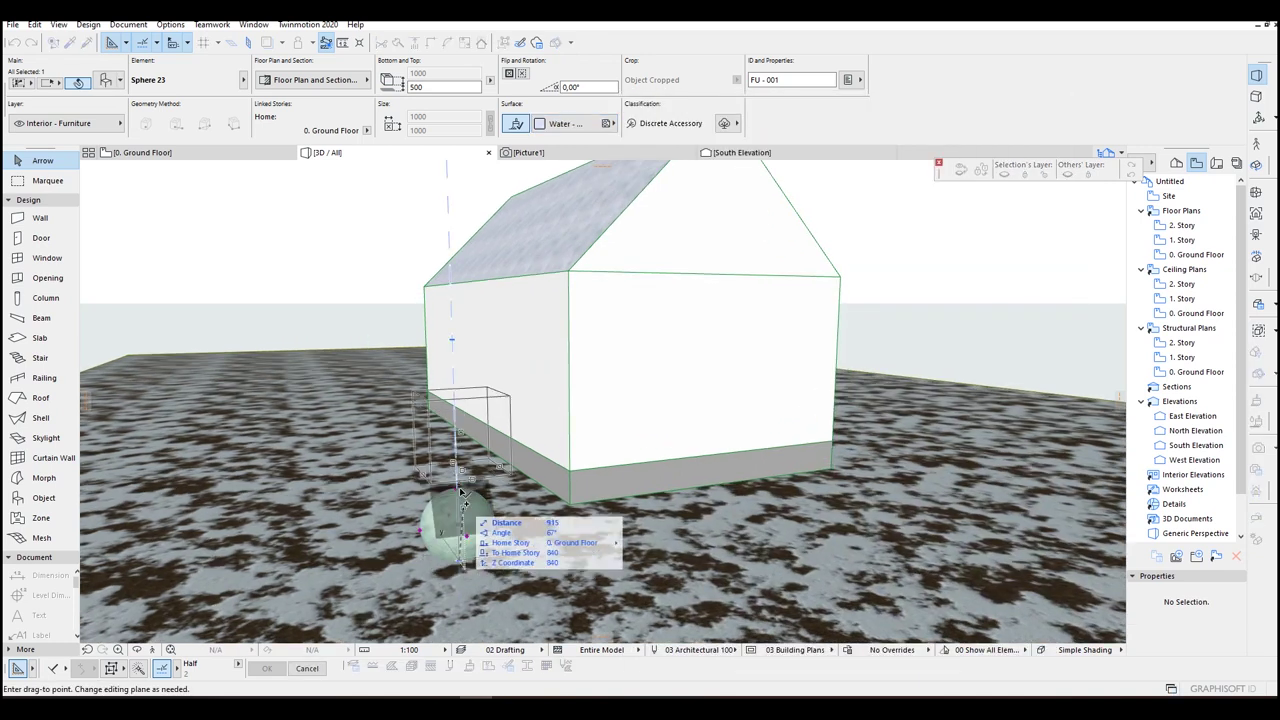
pyautogui.click(472, 488)
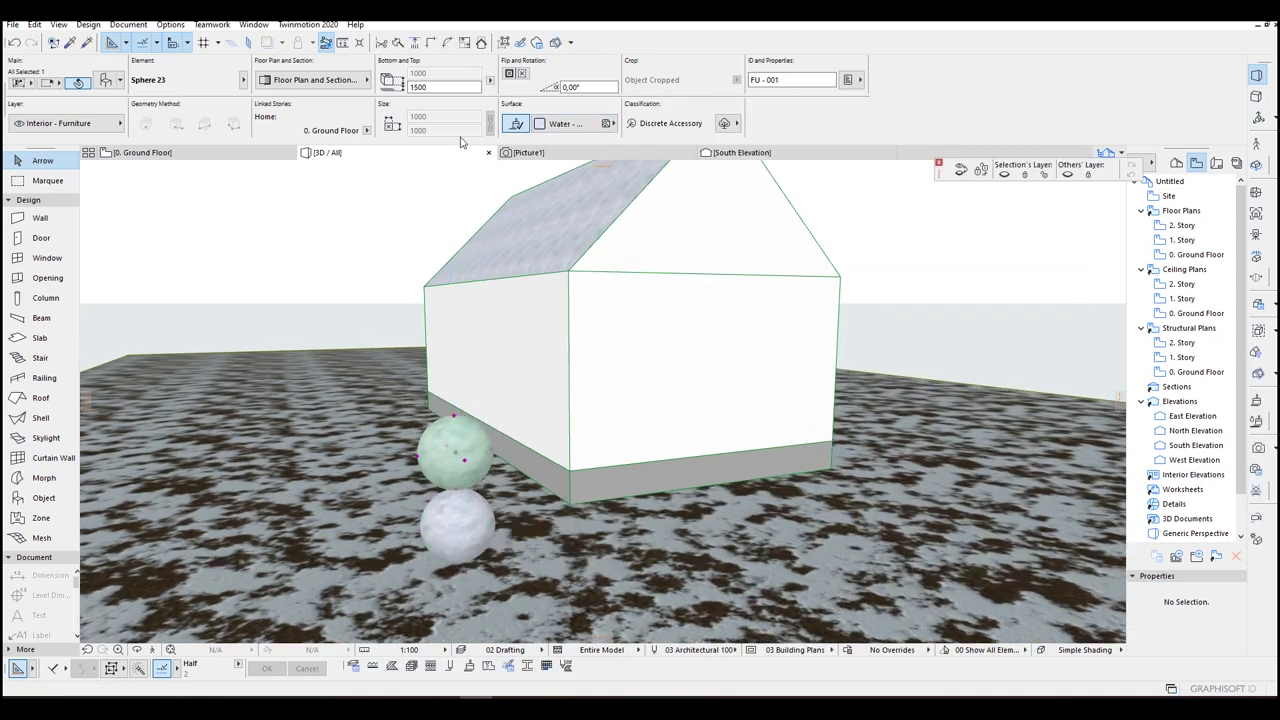
pyautogui.hotkey('ctrl', 't')
pyautogui.click(662, 291)
pyautogui.write('350')
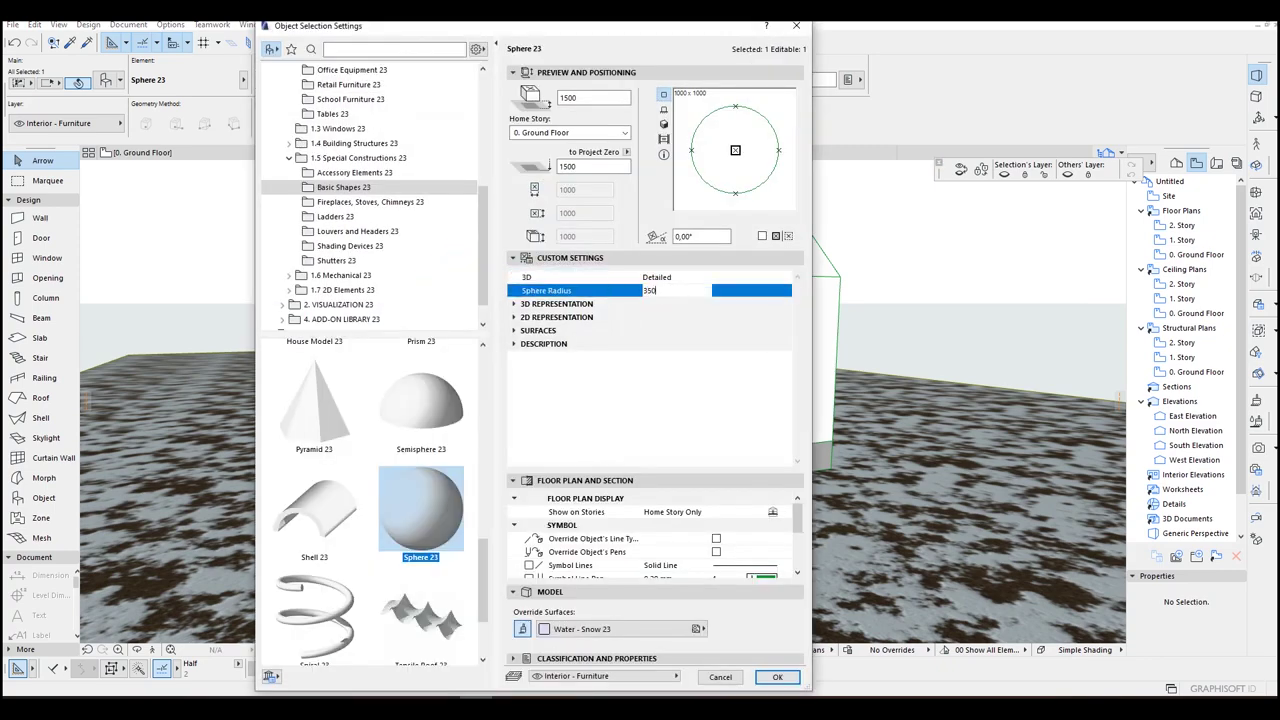
pyautogui.press('Return')
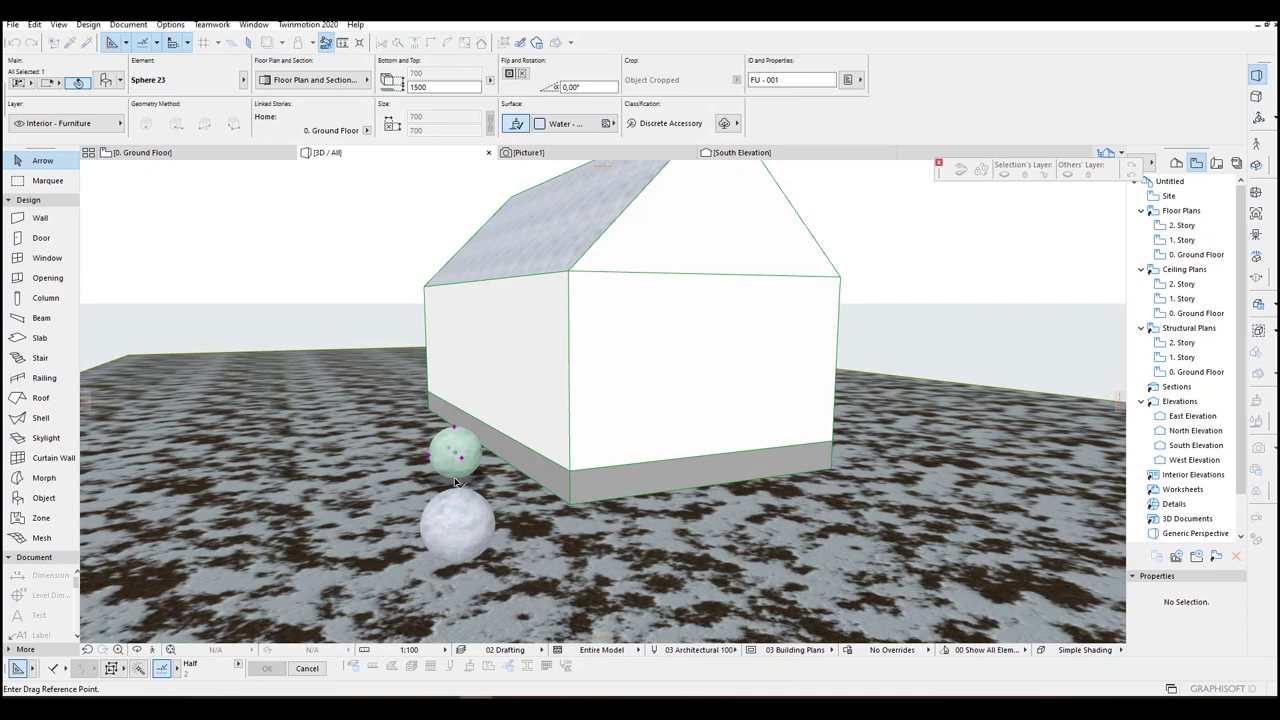
# Elevate another copy as the head with radius 300, resting on the middle sphere.
pyautogui.click(455, 485)
pyautogui.click(457, 490)
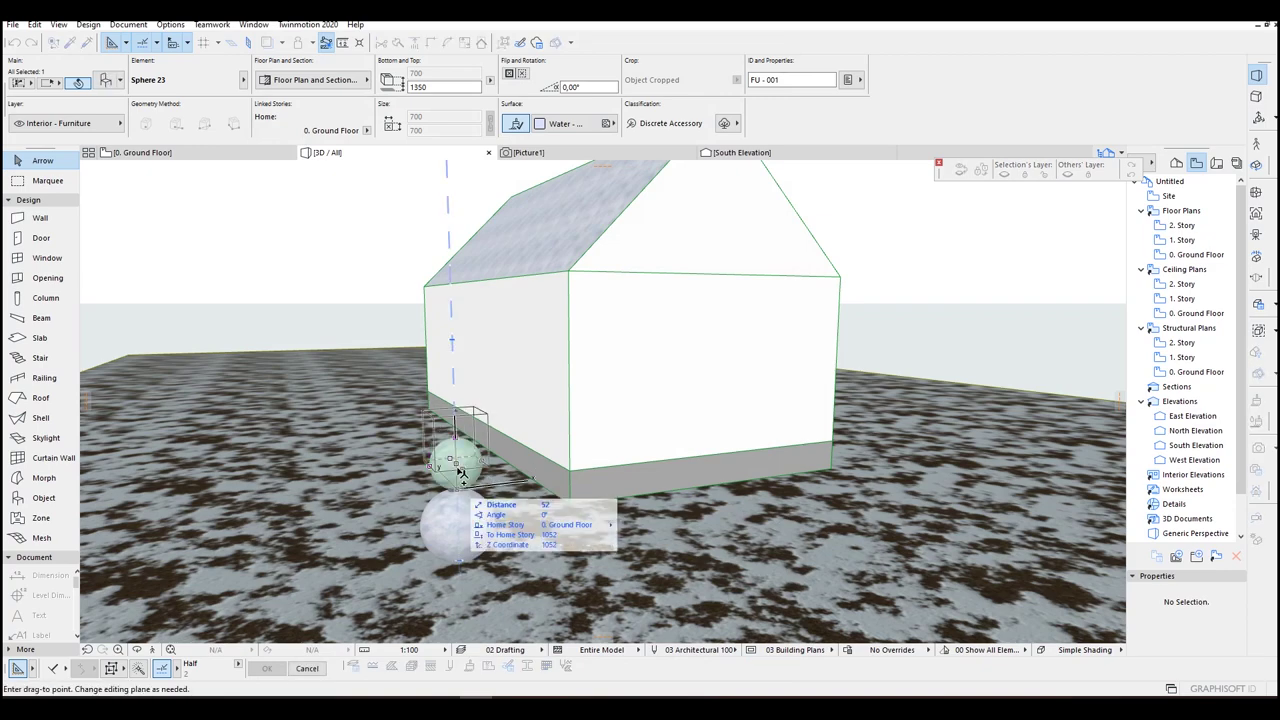
pyautogui.click(462, 453)
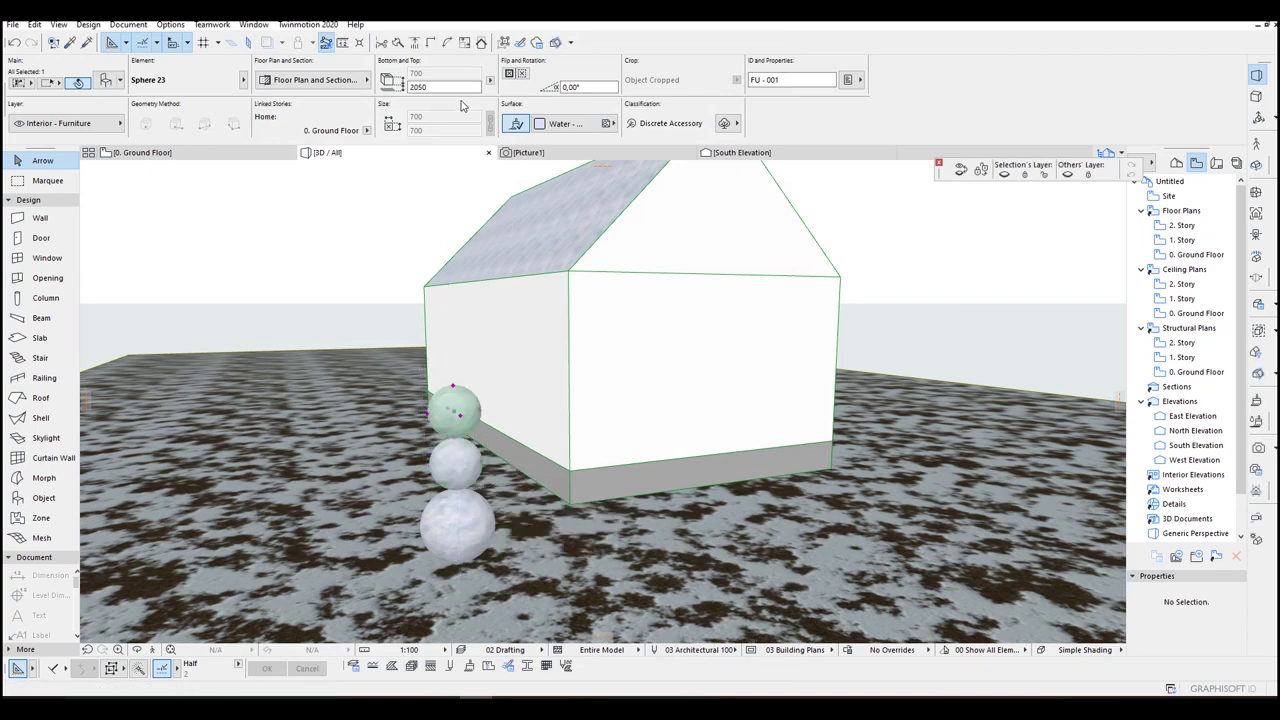
pyautogui.hotkey('ctrl', 't')
pyautogui.write('150')
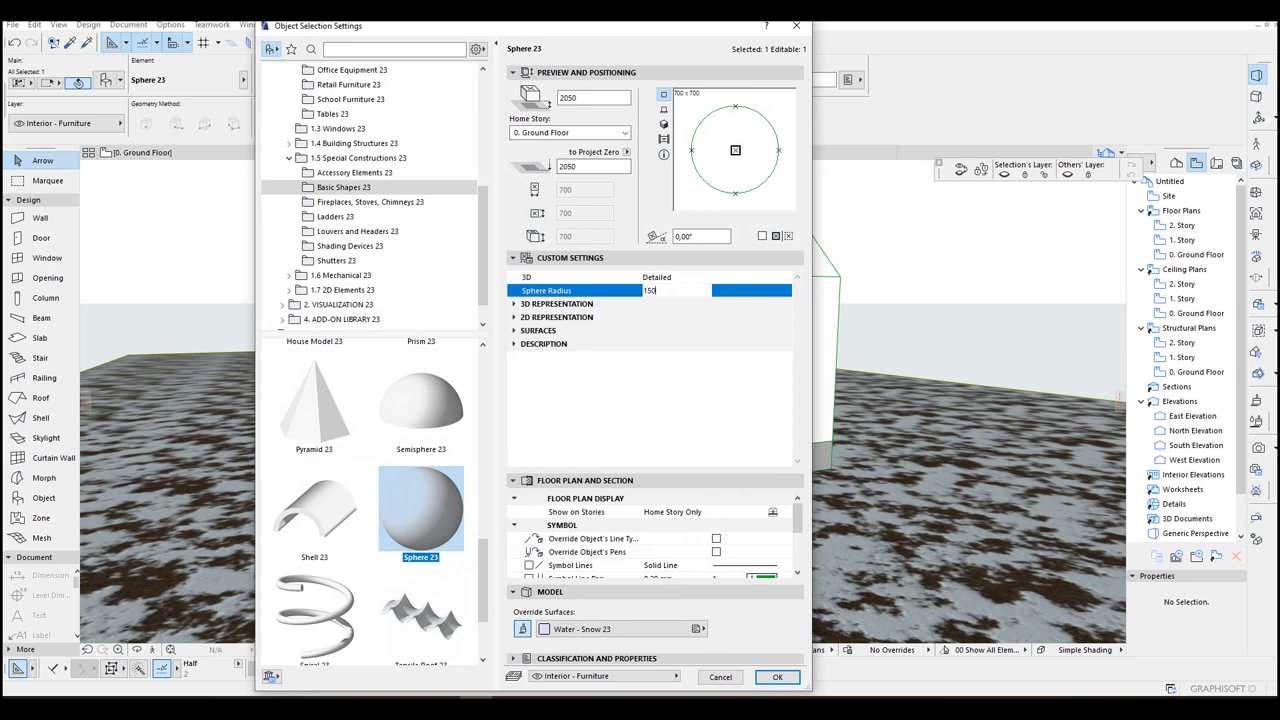
pyautogui.press('Return')
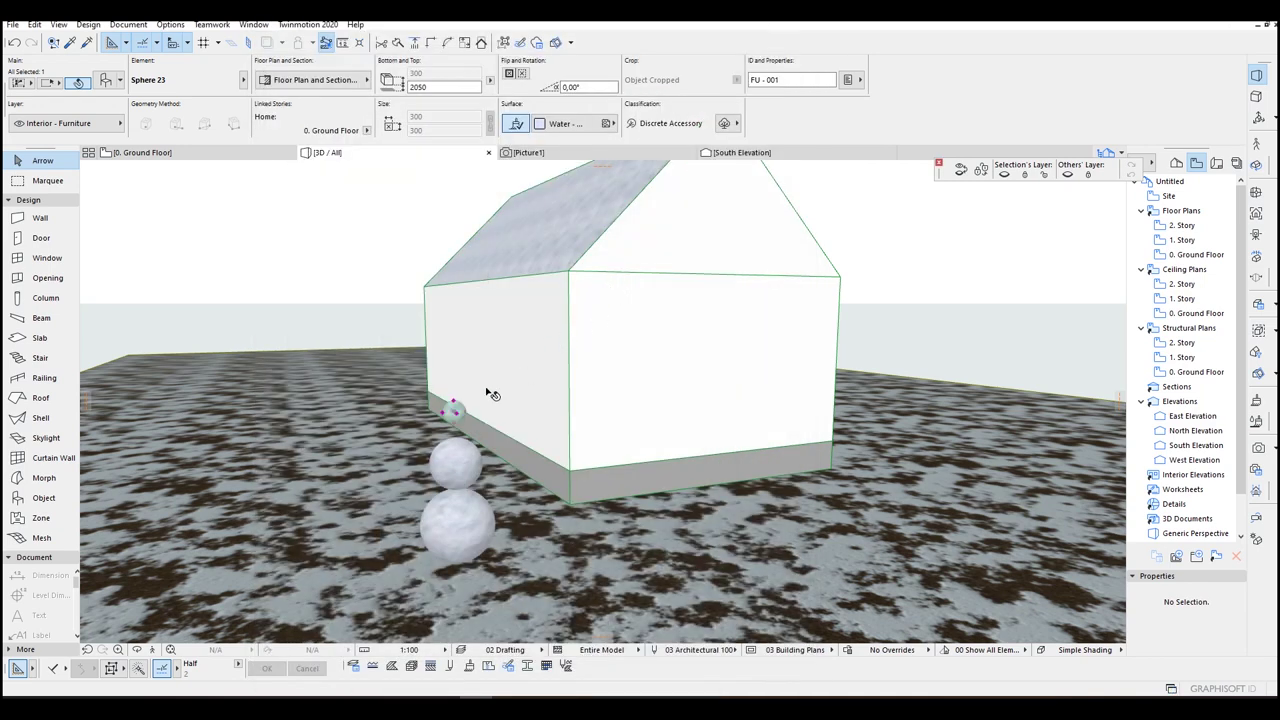
pyautogui.hotkey('ctrl', 'z')
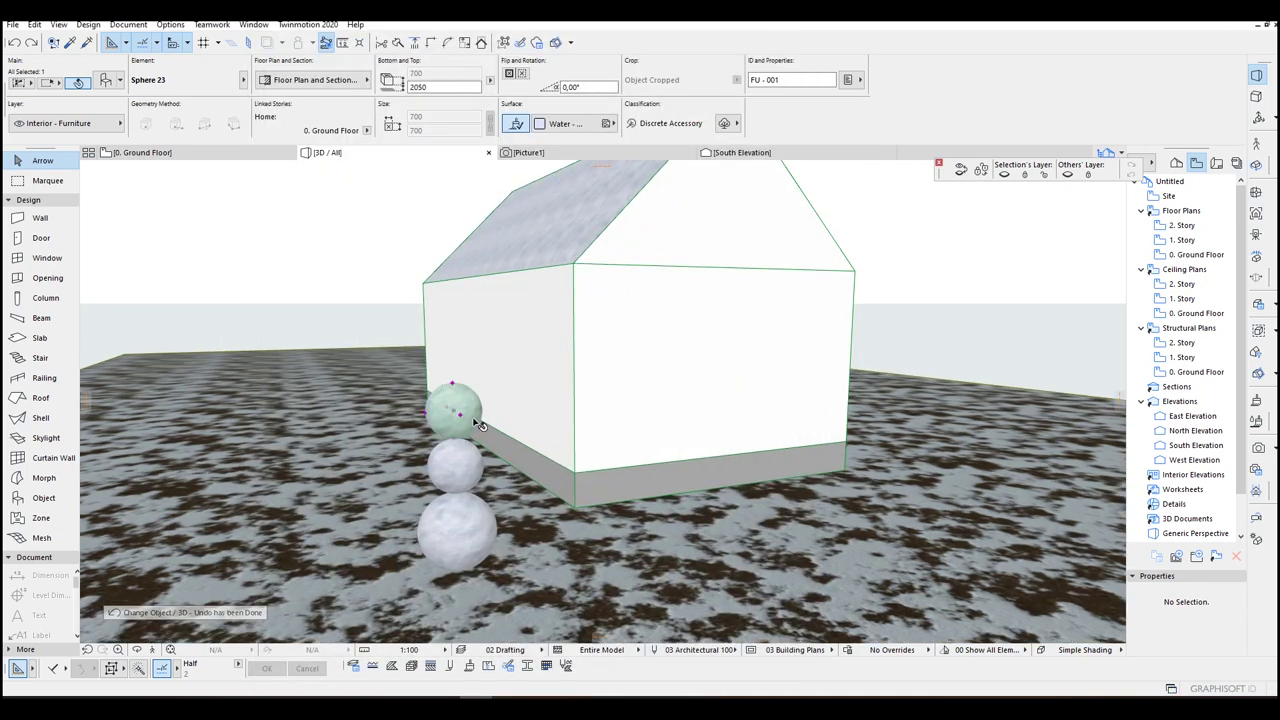
pyautogui.hotkey('ctrl', 't')
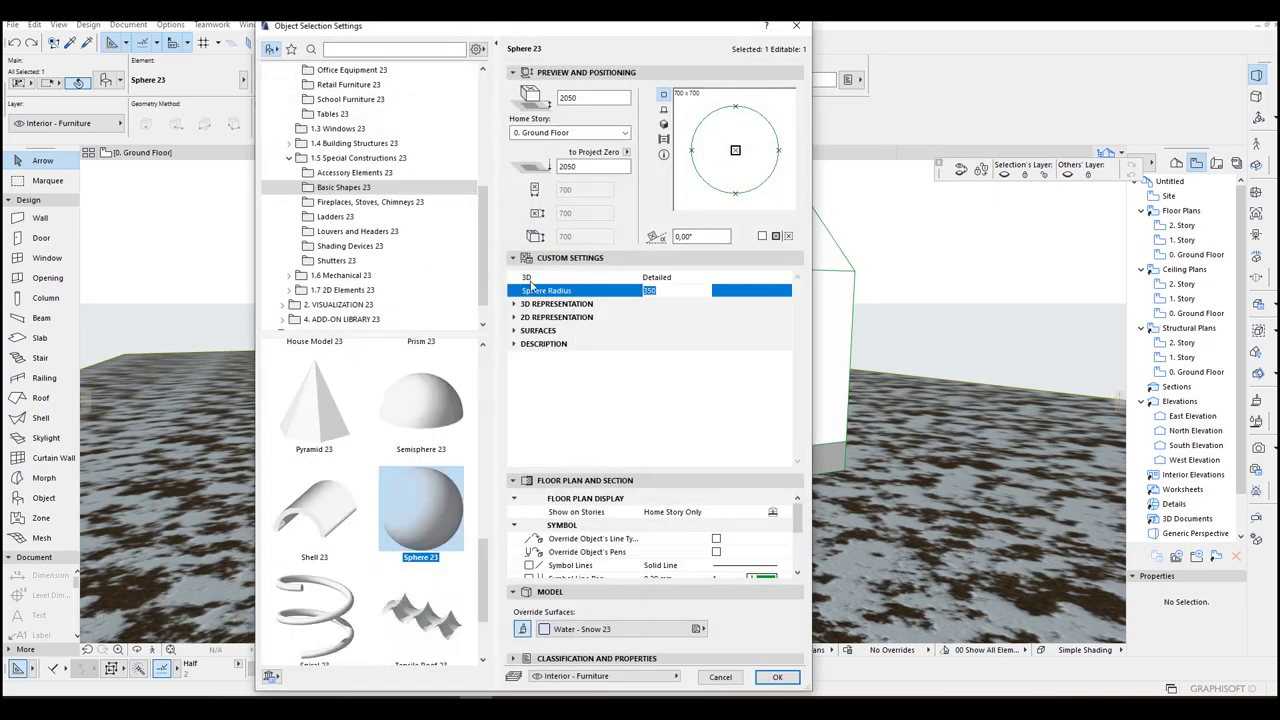
pyautogui.press('Return')
pyautogui.click(455, 432)
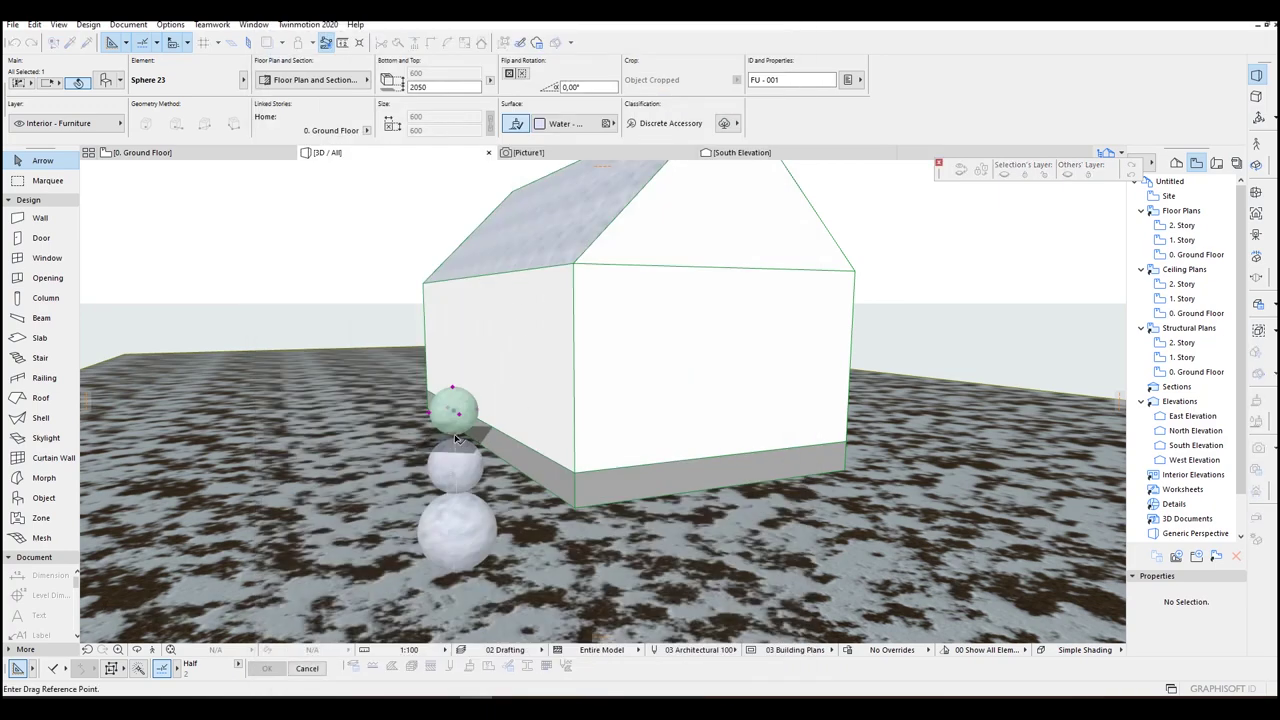
pyautogui.click(456, 443)
pyautogui.press('Escape')
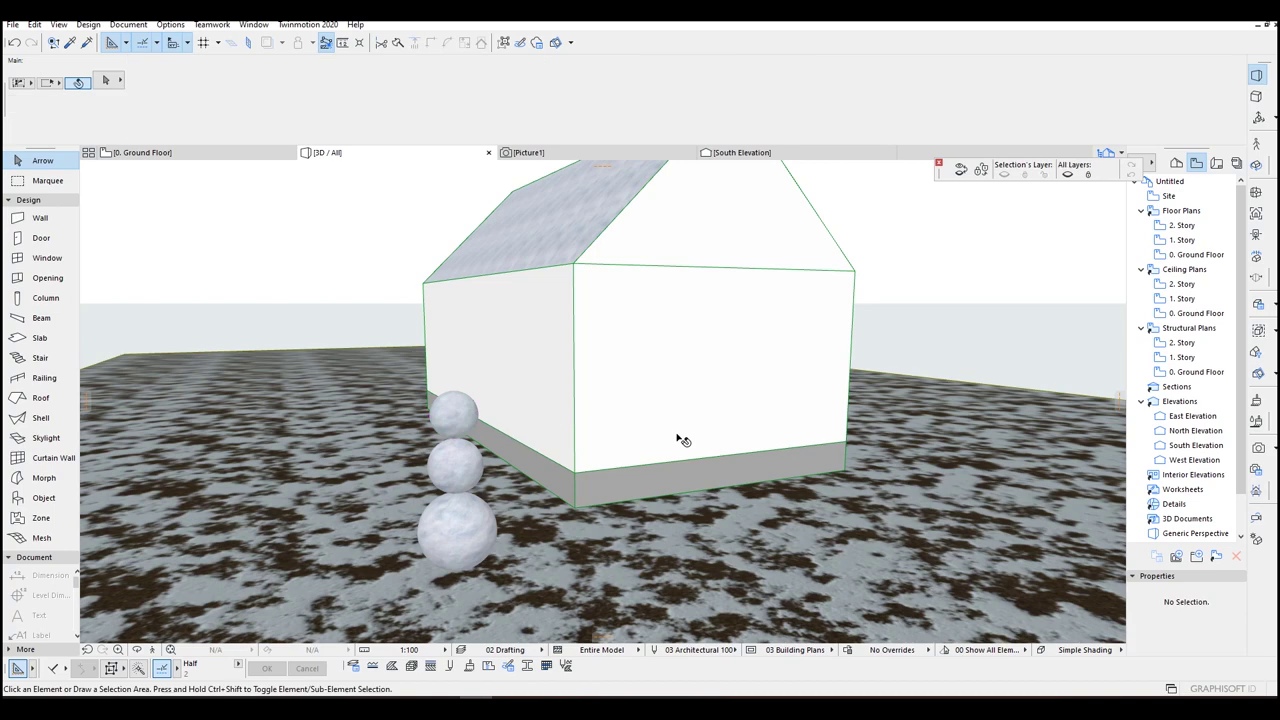
pyautogui.moveTo(729, 418)
pyautogui.mouseDown()
pyautogui.moveTo(680, 409)
pyautogui.moveTo(694, 411)
pyautogui.mouseUp()
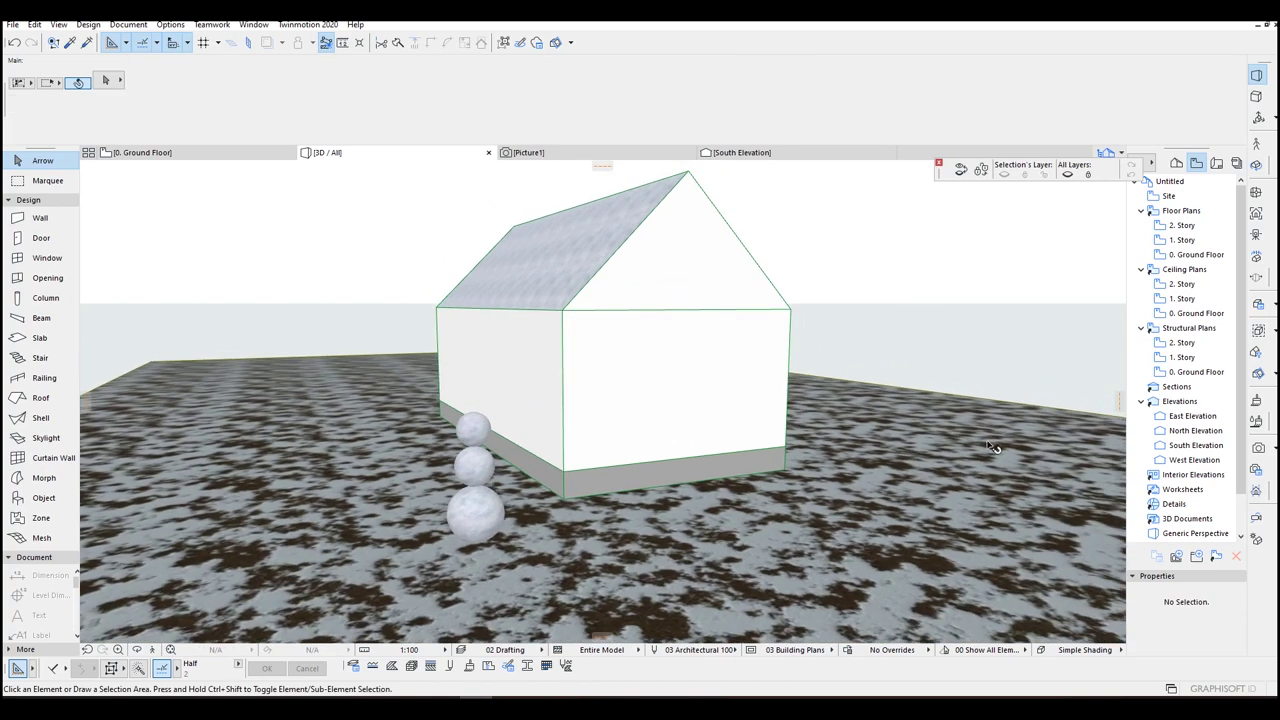
pyautogui.click(1257, 401)
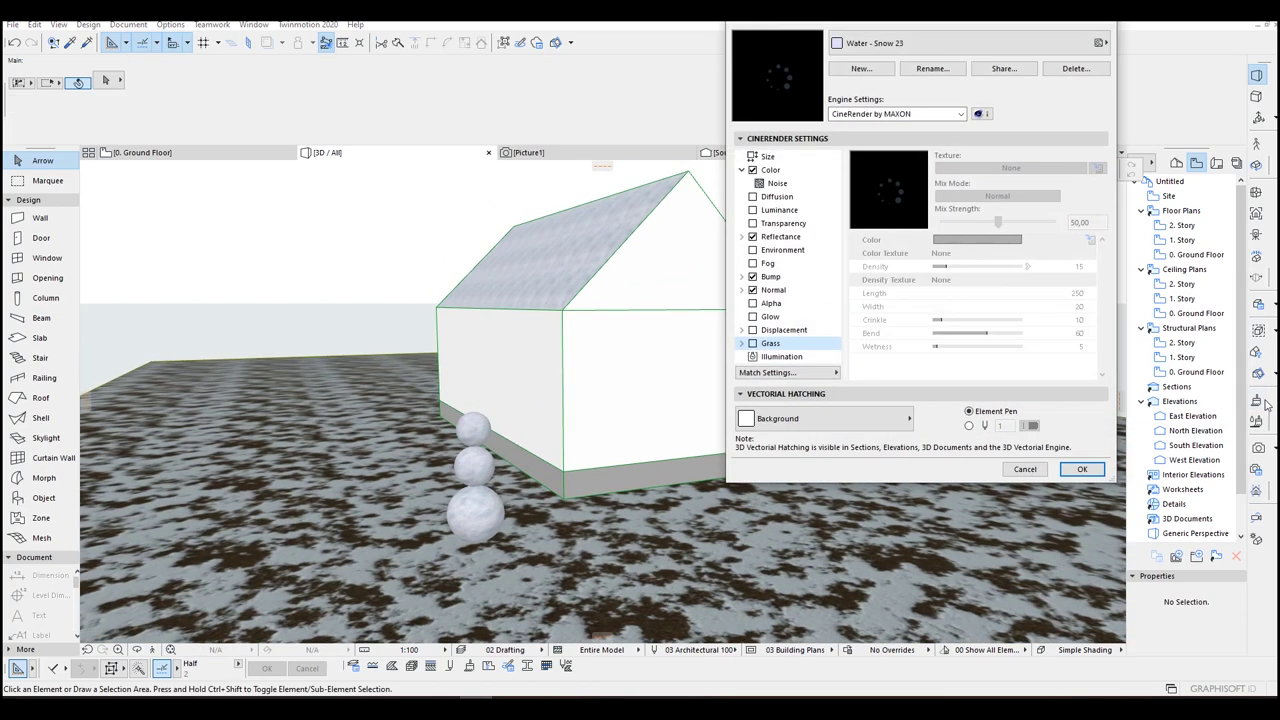
pyautogui.press('Escape')
pyautogui.click(1262, 455)
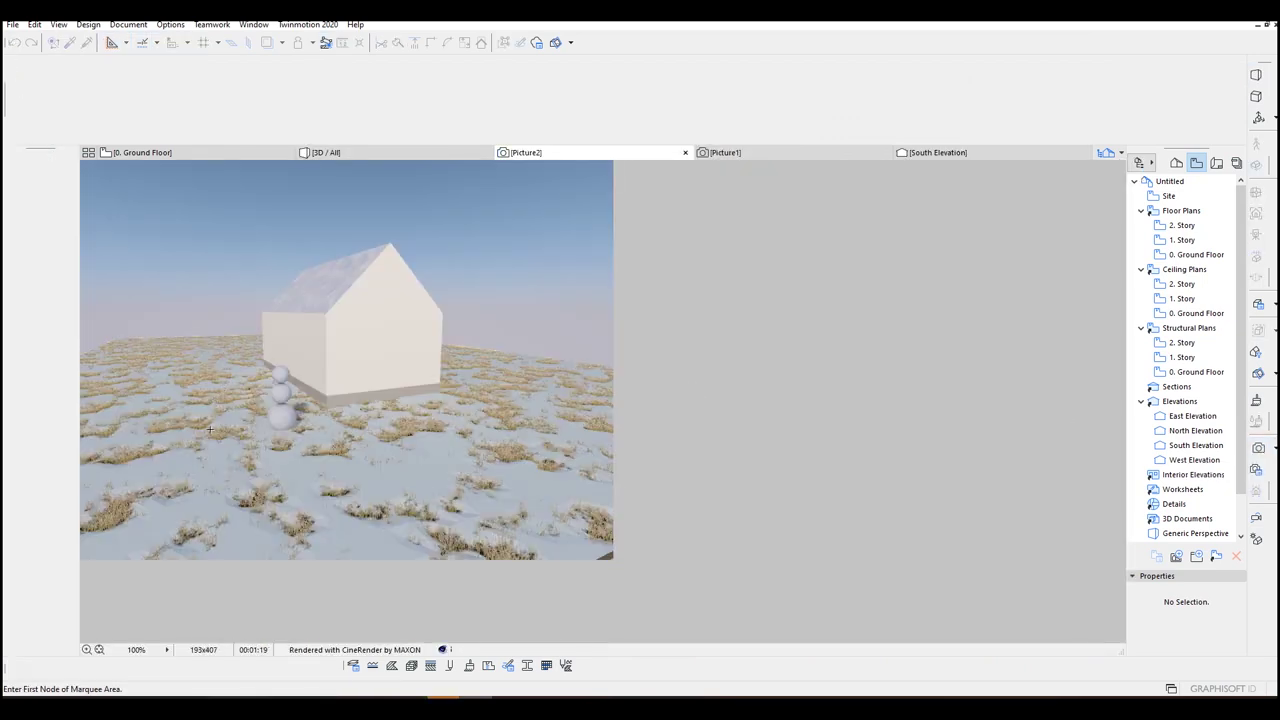
pyautogui.scroll(1, 279, 417)
pyautogui.click(686, 152)
pyautogui.click(610, 328)
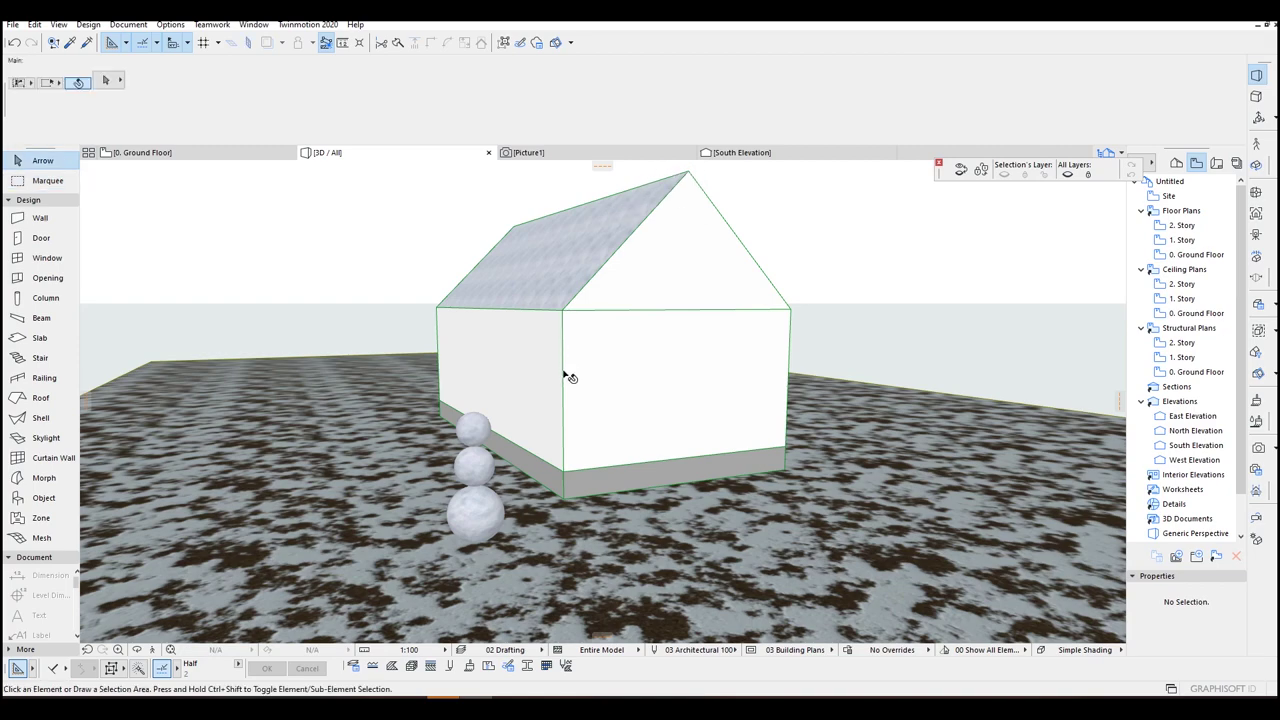
# Orbit the view around the house and snowman.
pyautogui.keyDown('shift'); pyautogui.moveTo(543, 433); pyautogui.dragTo(594, 429, button='middle'); pyautogui.keyUp('shift')
pyautogui.click(604, 395)
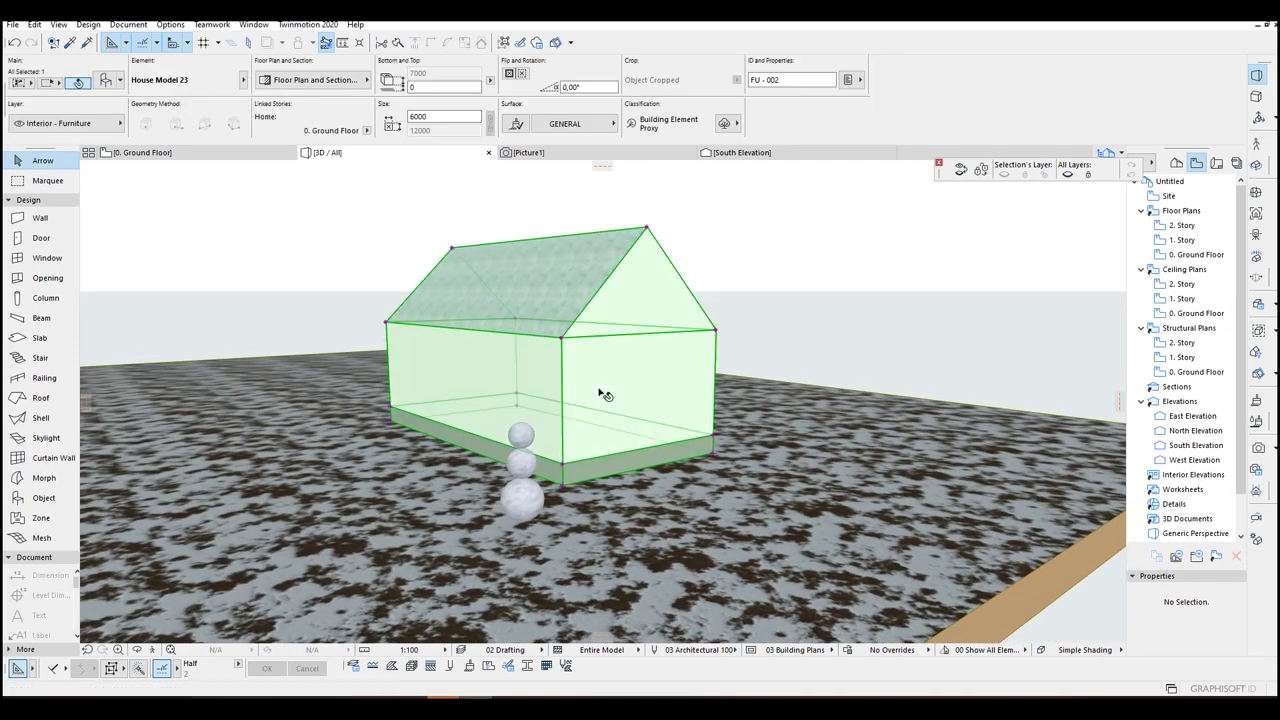
pyautogui.click(830, 391)
pyautogui.moveTo(830, 391)
pyautogui.keyDown('shift'); pyautogui.mouseDown(button='middle')
pyautogui.moveTo(623, 366)
pyautogui.moveTo(466, 516)
pyautogui.moveTo(522, 458)
pyautogui.mouseUp(button='middle'); pyautogui.keyUp('shift')
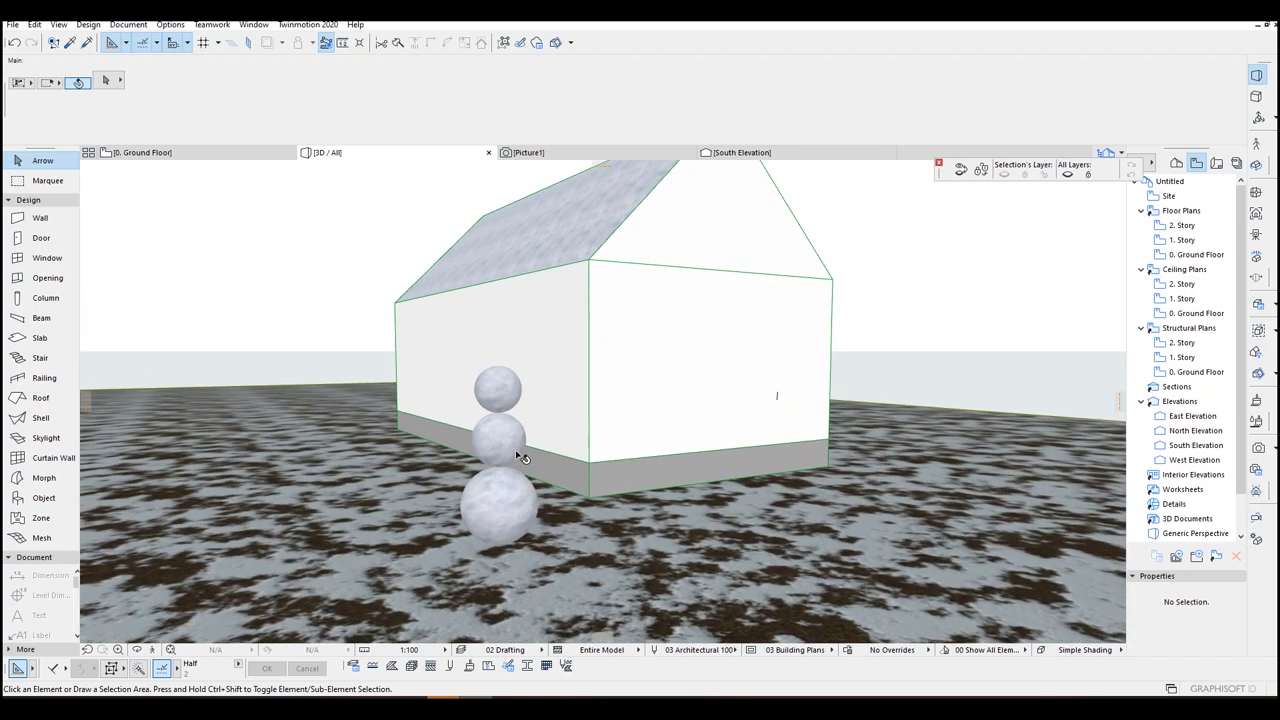
pyautogui.keyDown('shift'); pyautogui.moveTo(510, 454); pyautogui.dragTo(765, 450, button='middle'); pyautogui.keyUp('shift')
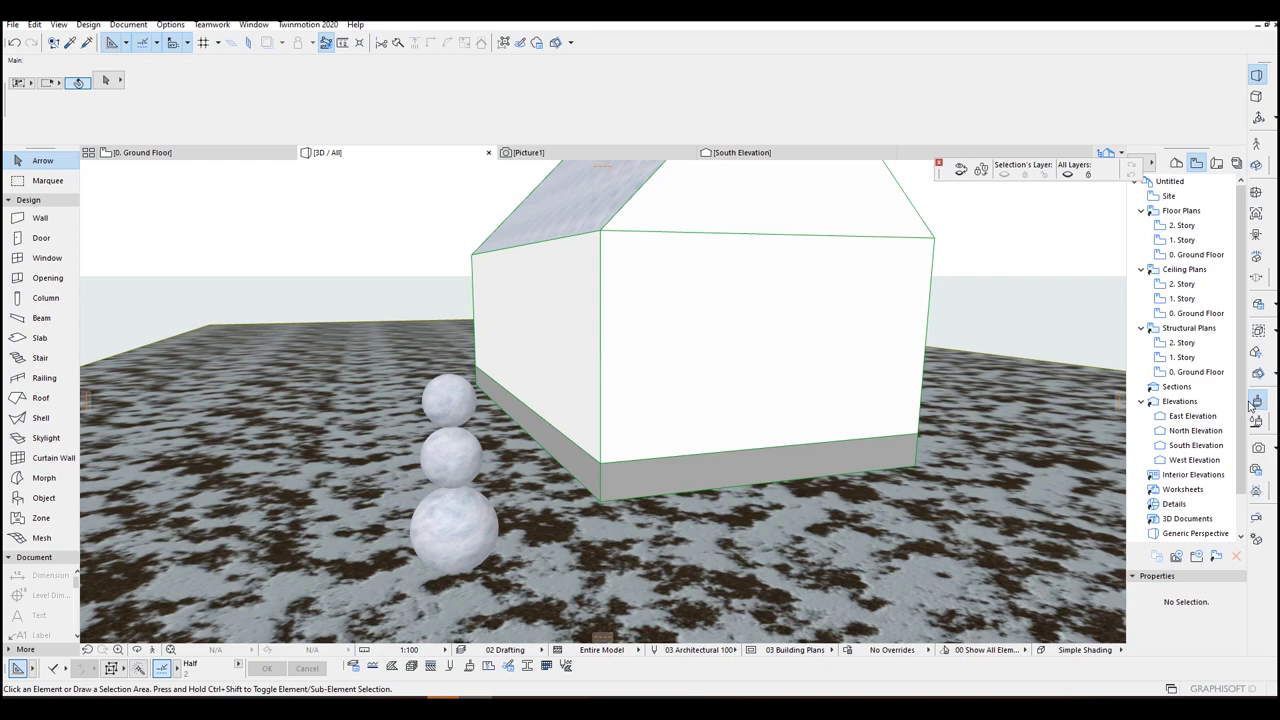
# Add Wood - Siding - 08 Inch 23 from the Wood 23 catalog as a new surface.
pyautogui.click(1250, 405)
pyautogui.click(838, 75)
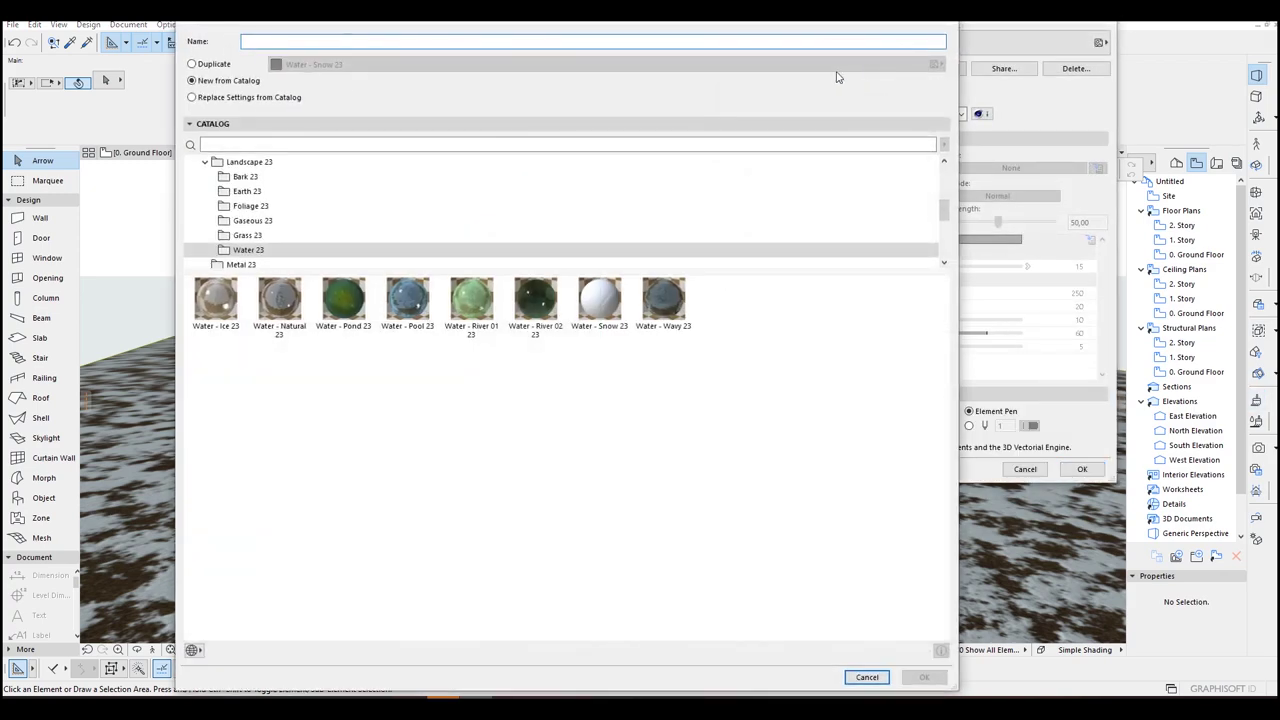
pyautogui.click(280, 220)
pyautogui.scroll(-5, 282, 222)
pyautogui.click(278, 222)
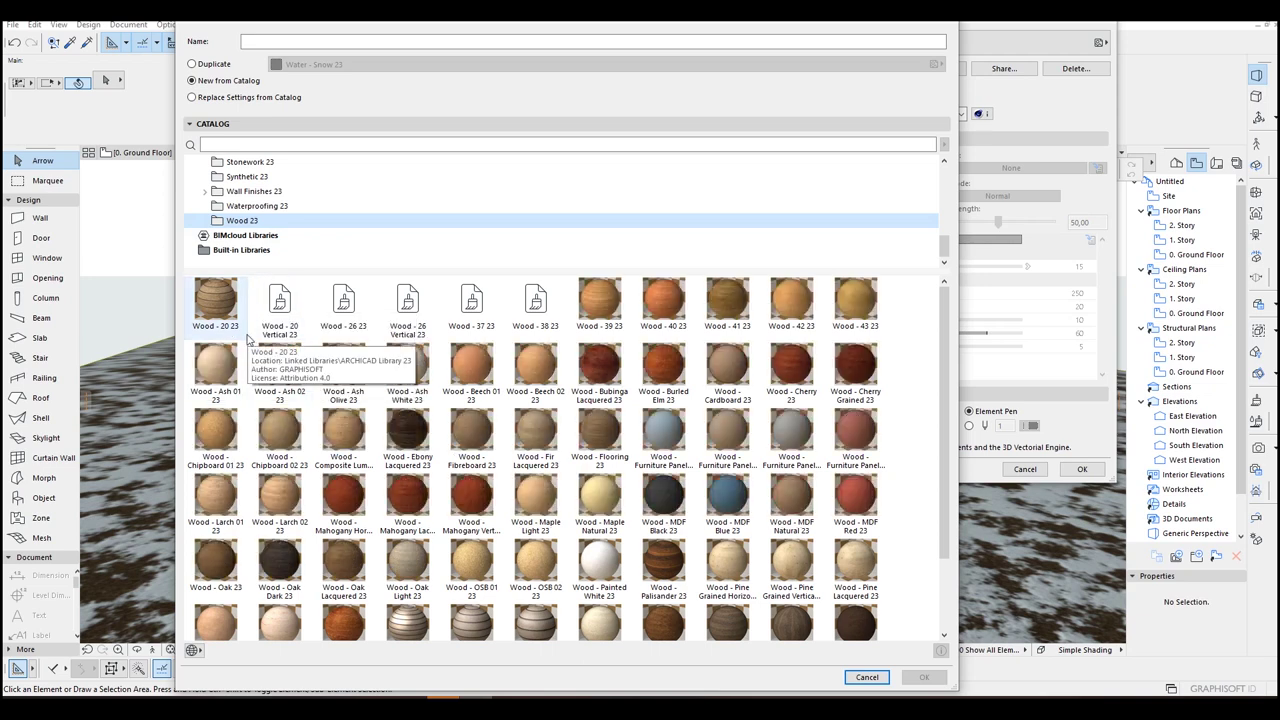
pyautogui.scroll(-2, 514, 403)
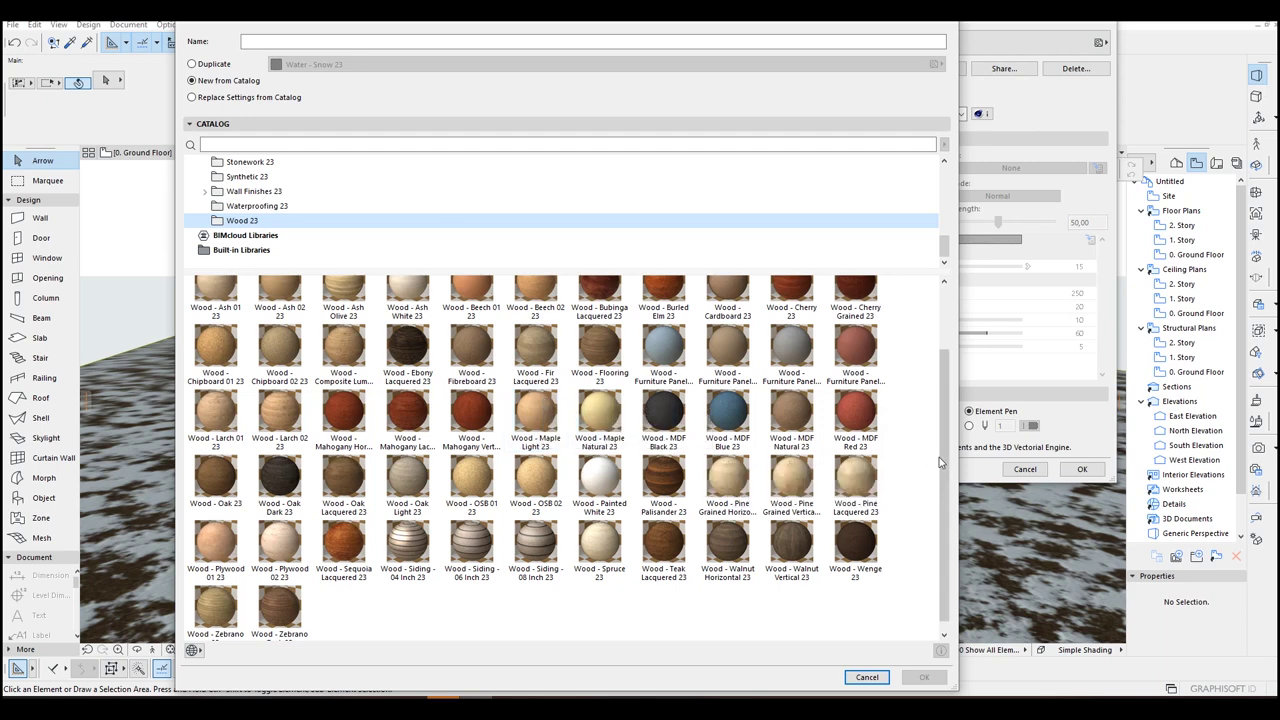
pyautogui.moveTo(939, 457); pyautogui.dragTo(939, 480)
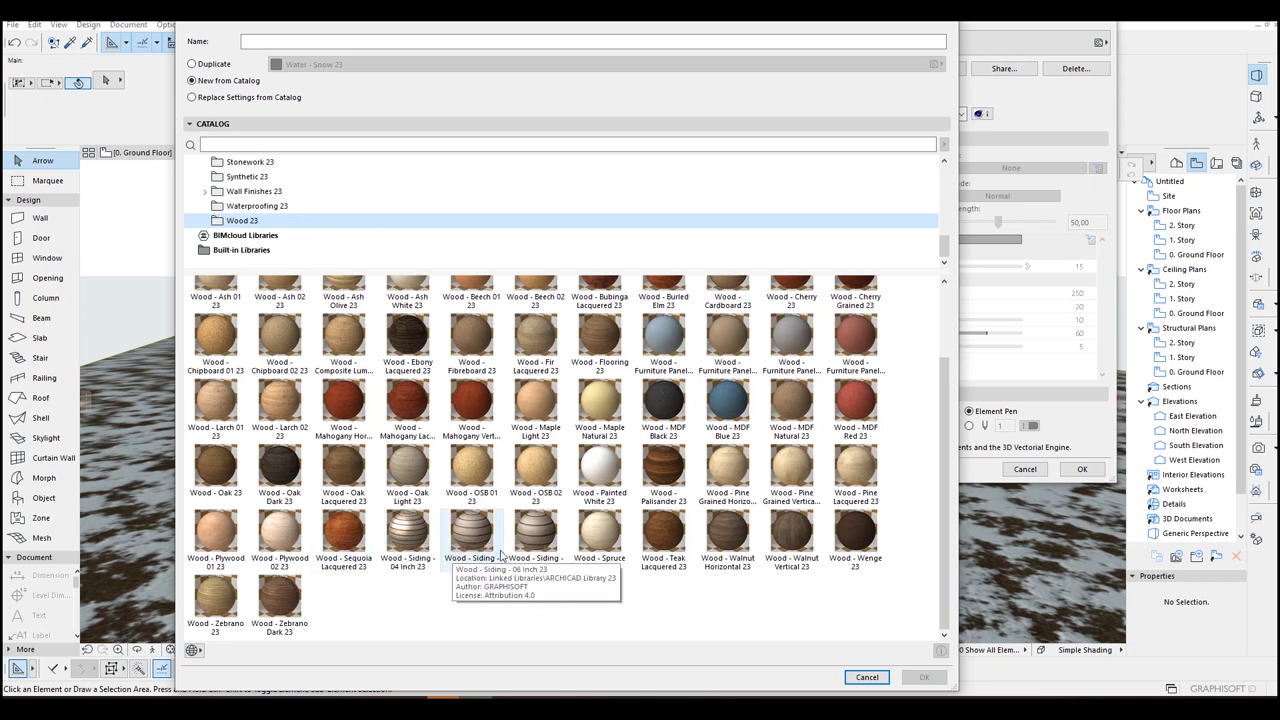
pyautogui.doubleClick(543, 545)
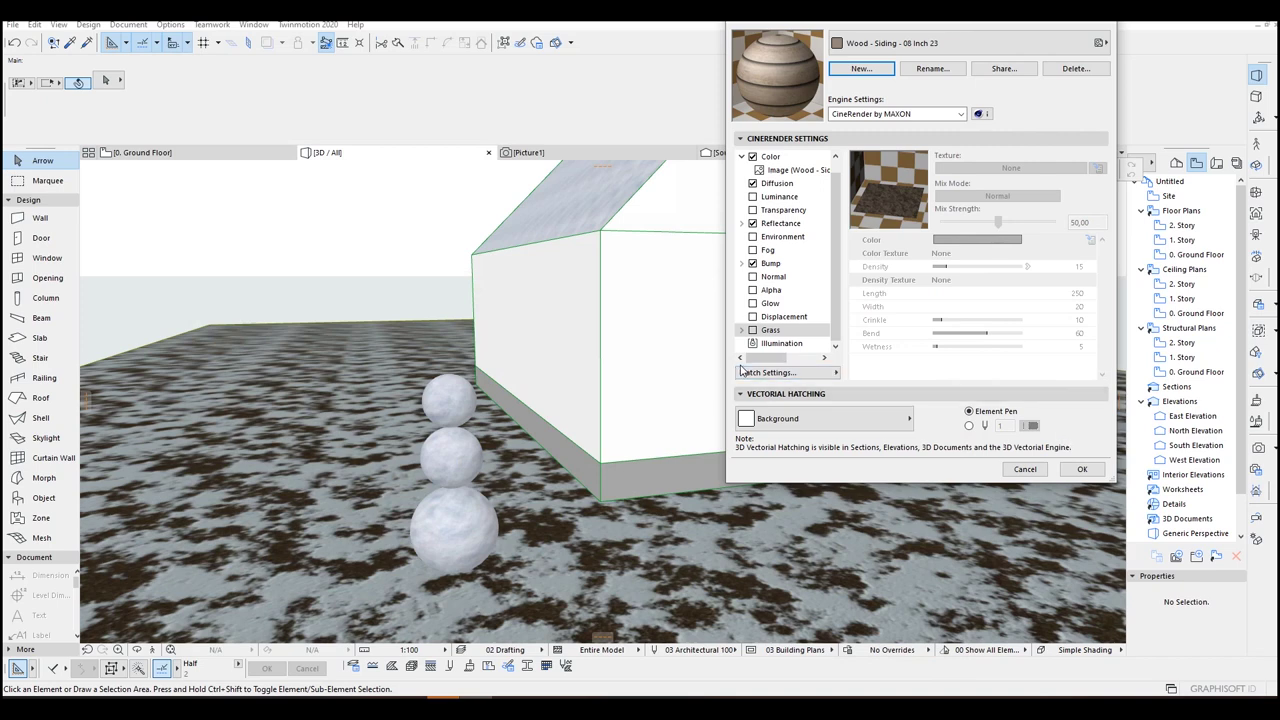
pyautogui.click(1080, 470)
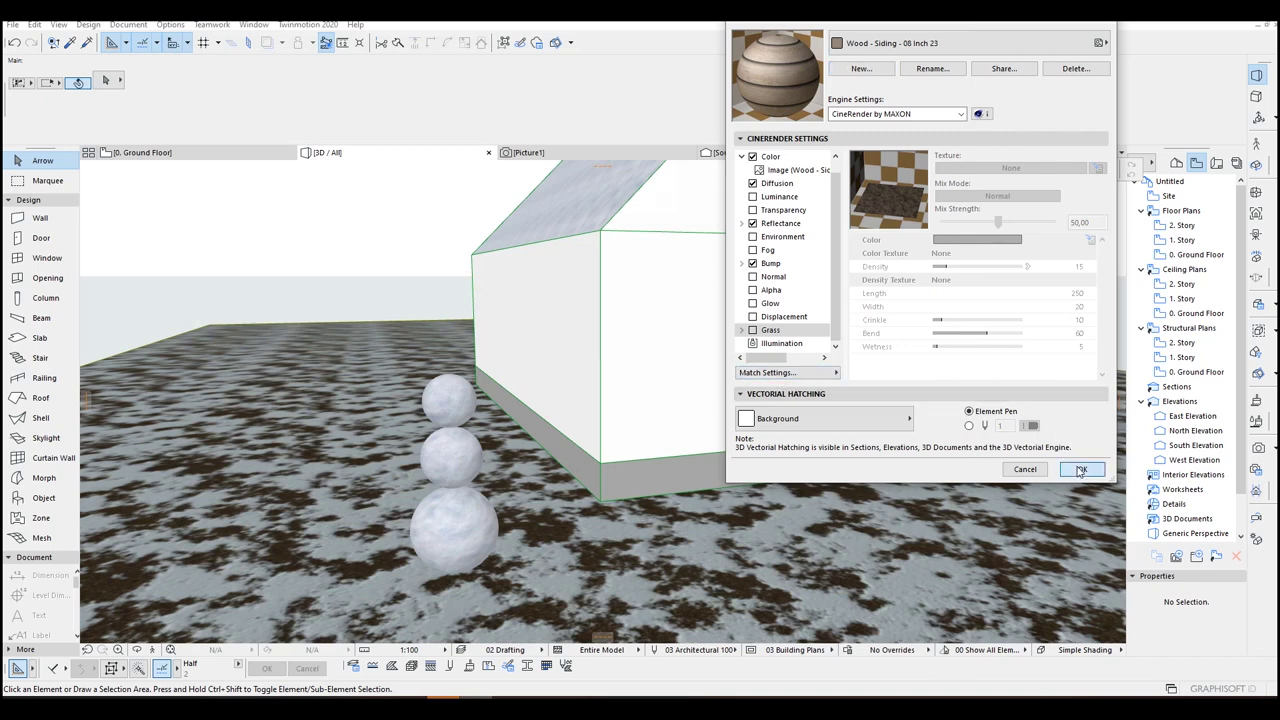
pyautogui.click(706, 326)
# Set the house object's Wall surface to Wood - Siding - 08 Inch 23, then deselect it.
pyautogui.click(555, 125)
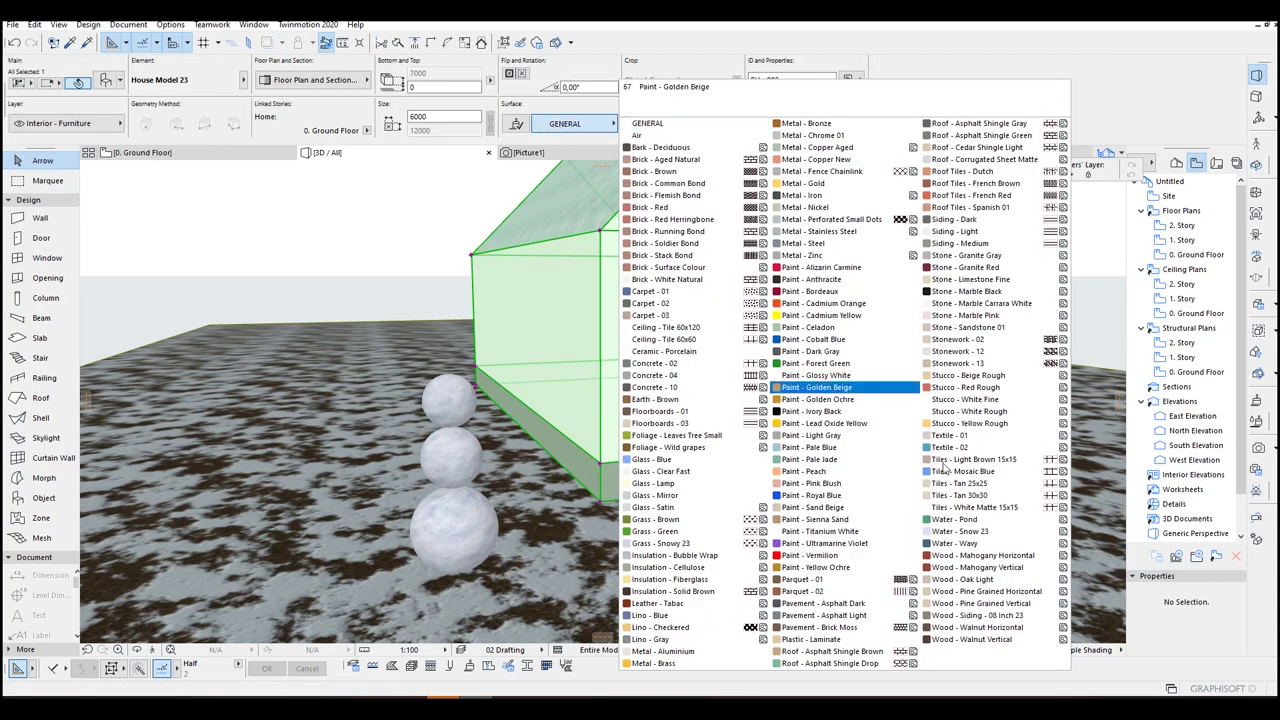
pyautogui.click(1020, 615)
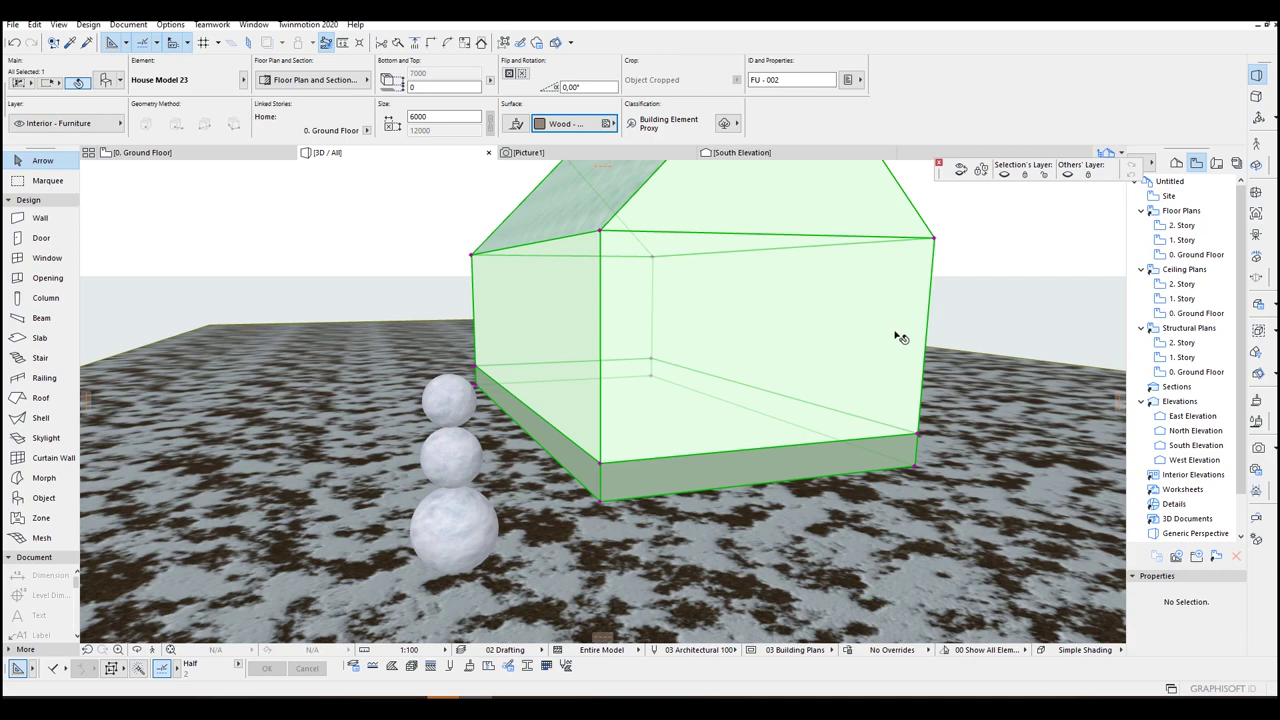
pyautogui.keyDown('shift'); pyautogui.moveTo(892, 325); pyautogui.dragTo(709, 294, button='middle'); pyautogui.keyUp('shift')
pyautogui.hotkey('ctrl', 'z')
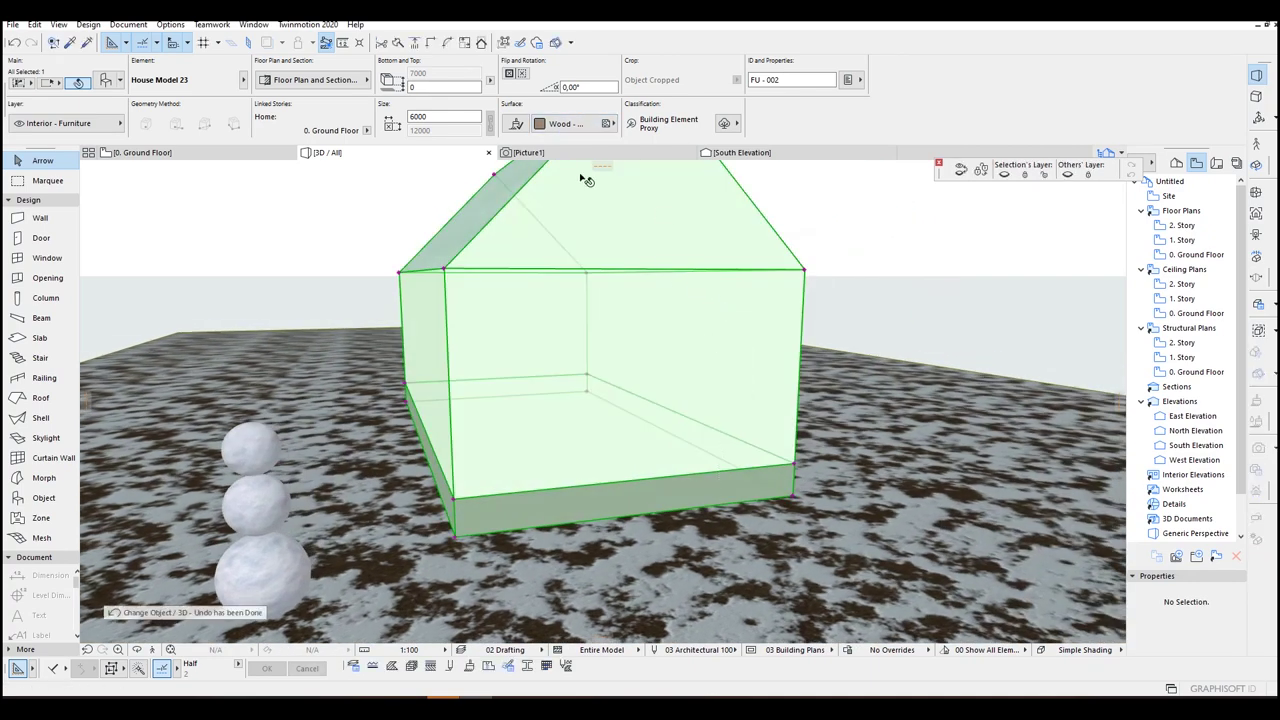
pyautogui.doubleClick(709, 300)
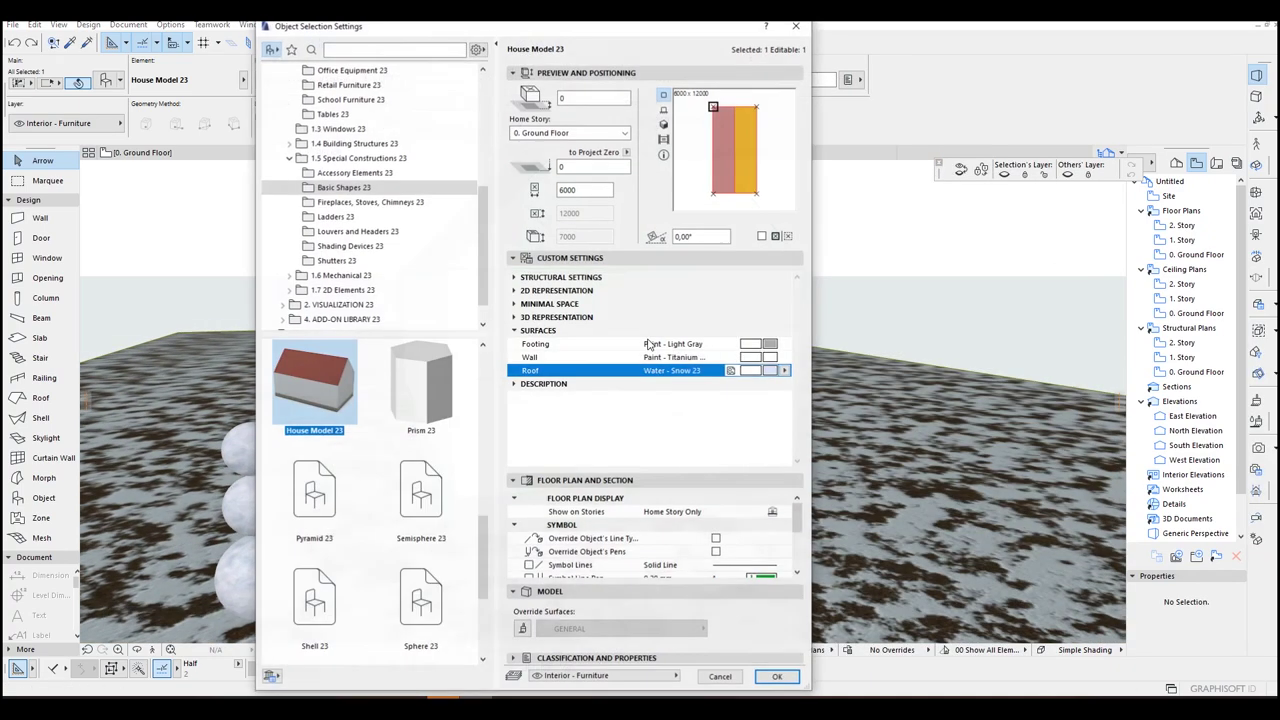
pyautogui.click(784, 357)
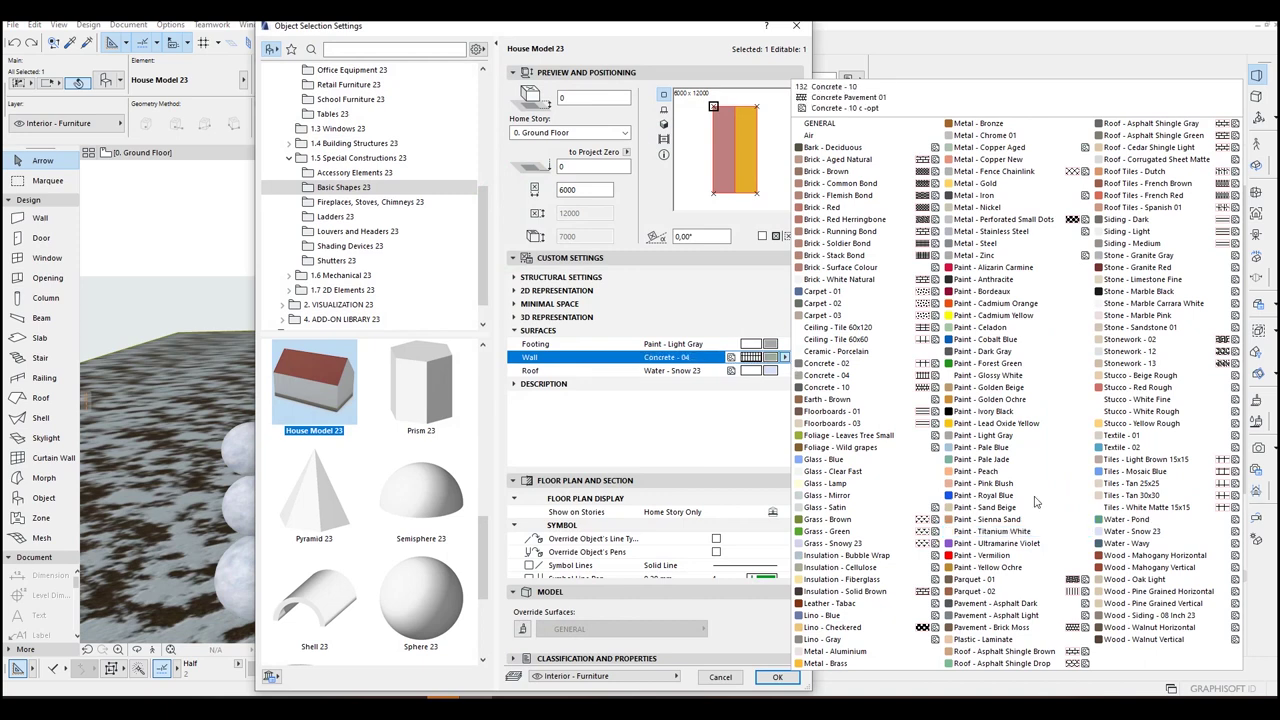
pyautogui.click(1193, 615)
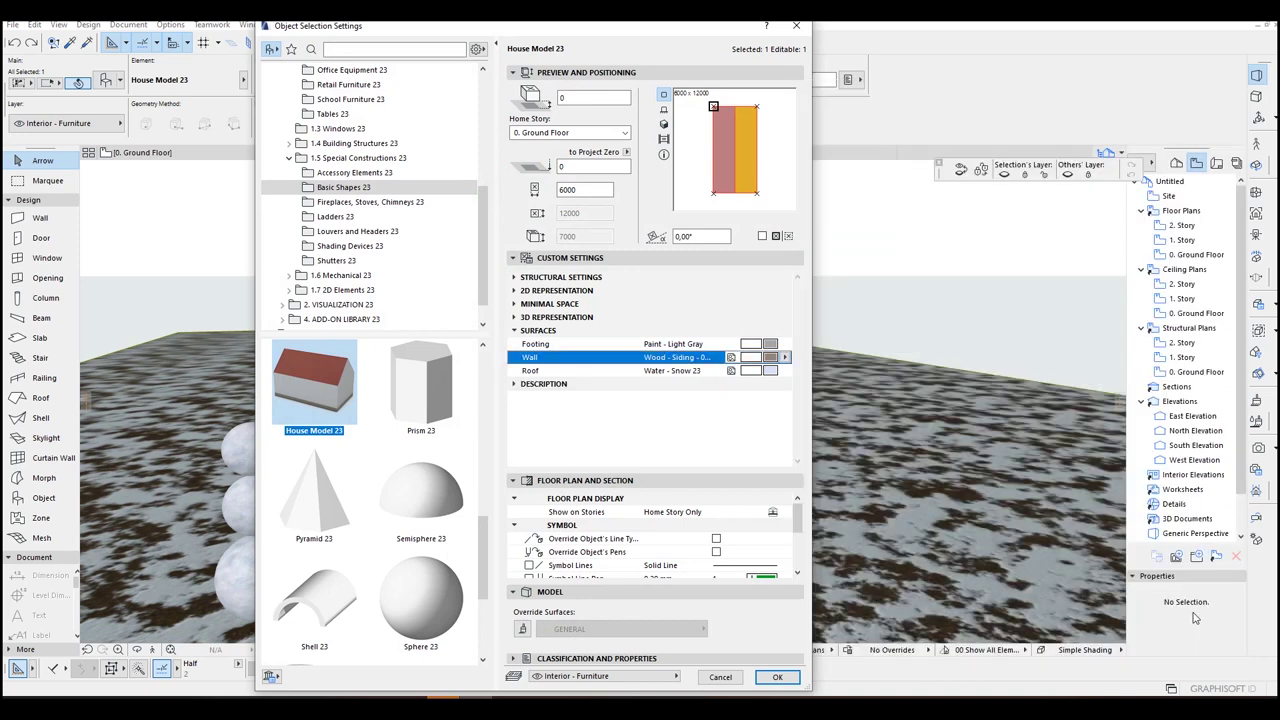
pyautogui.click(515, 279)
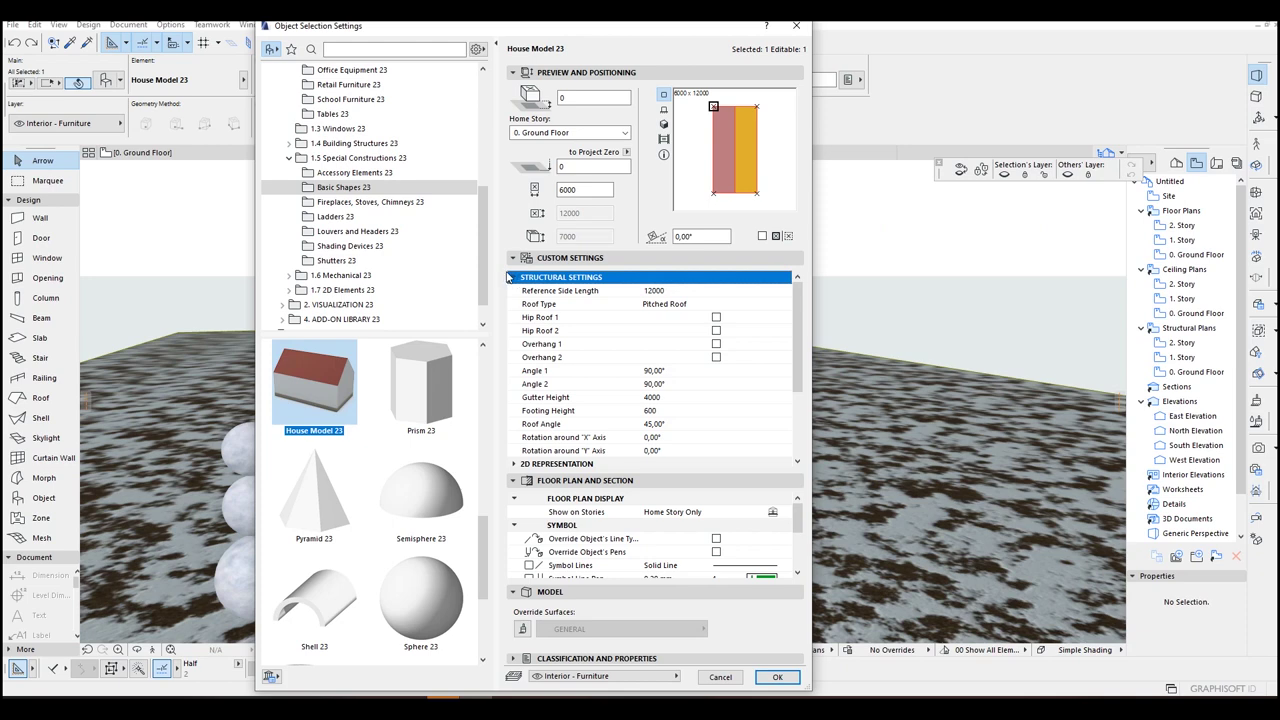
pyautogui.click(514, 279)
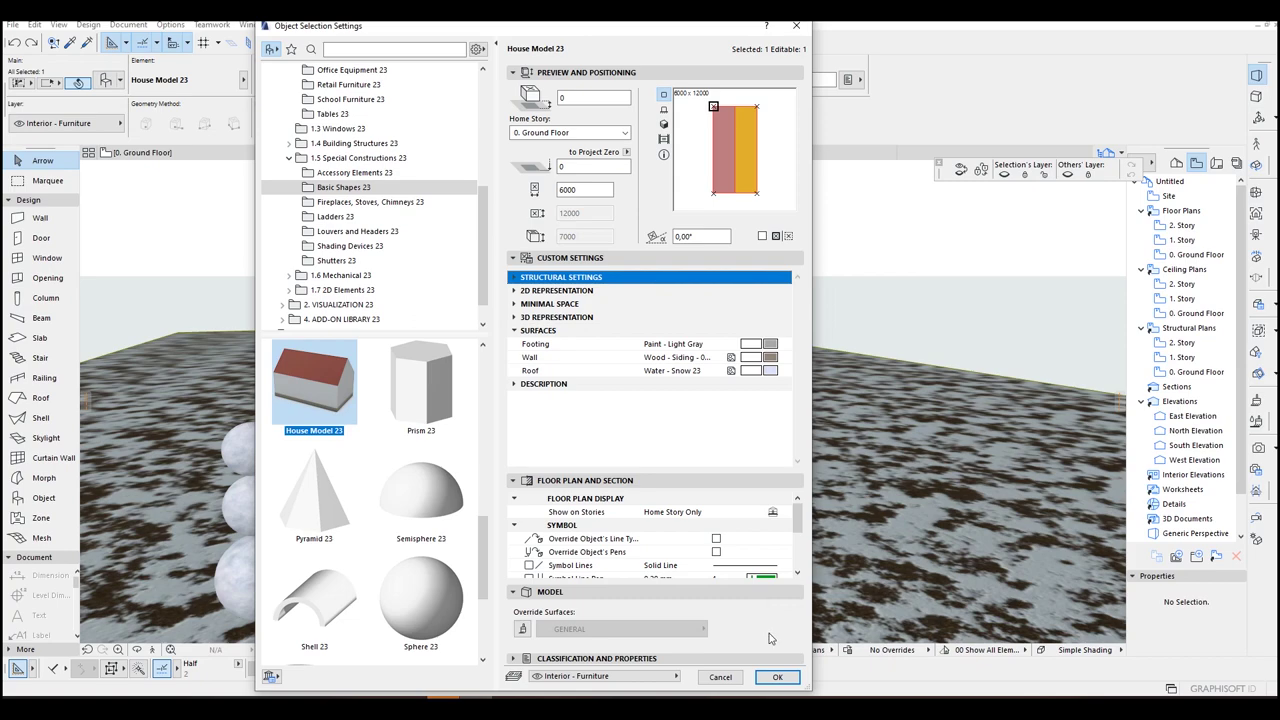
pyautogui.click(777, 677)
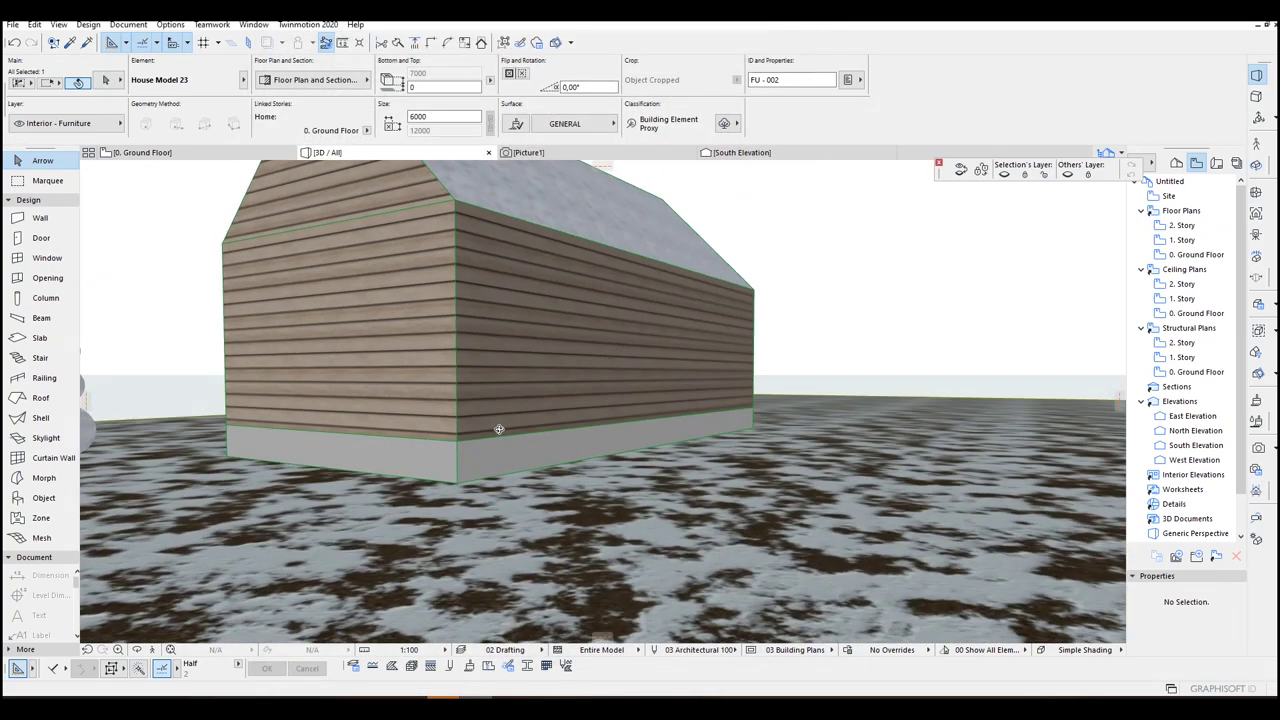
pyautogui.scroll(-3, 499, 429)
pyautogui.click(940, 292)
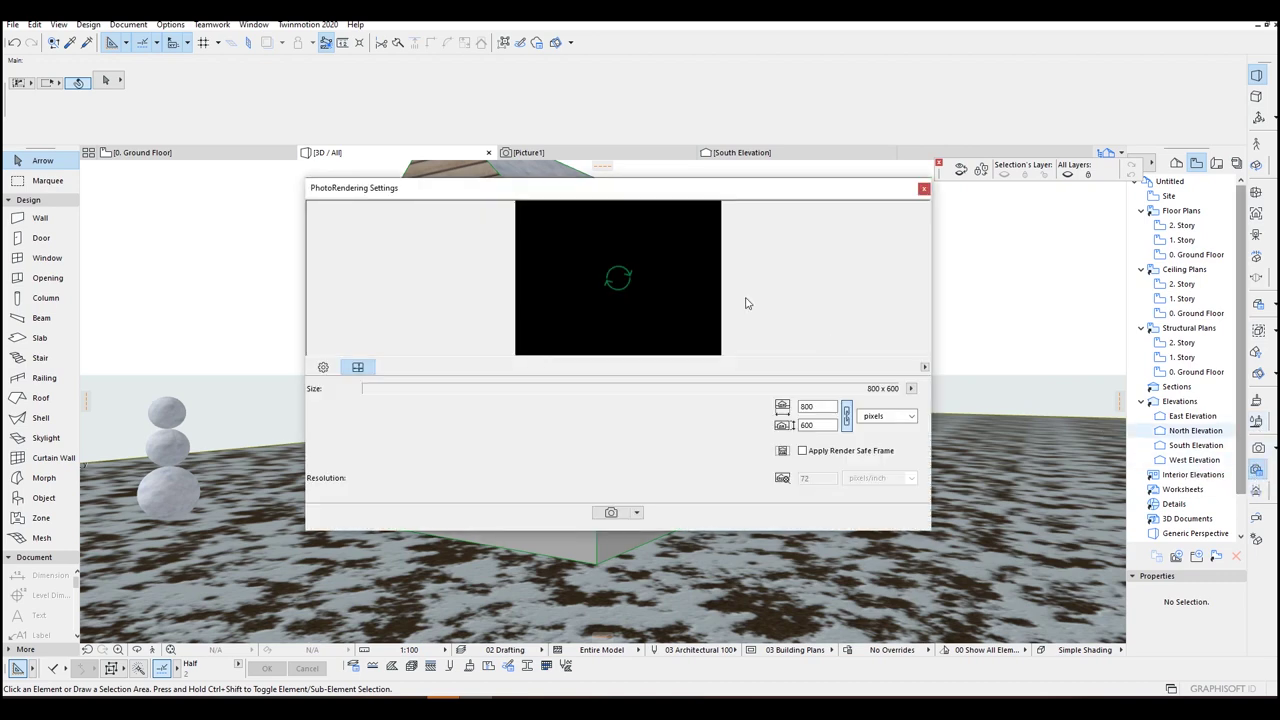
# Apply the render safe frame and fly the camera back to frame house and snowman.
pyautogui.click(804, 452)
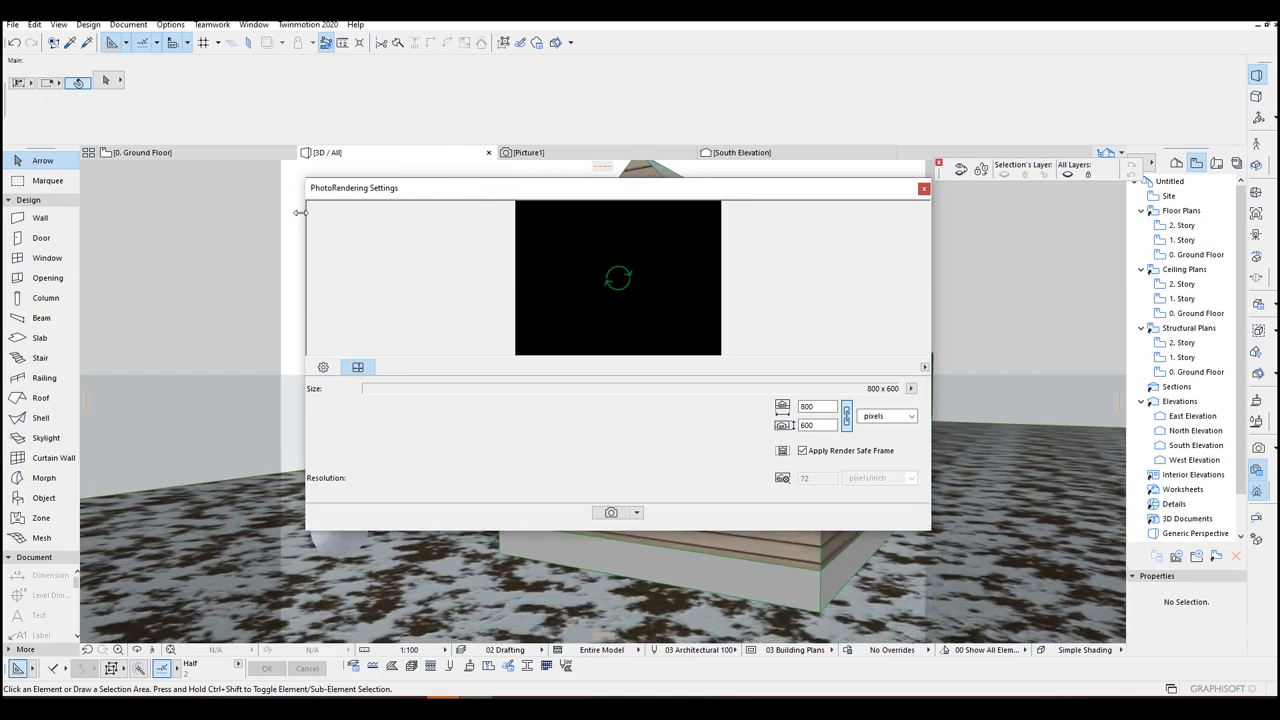
pyautogui.hotkey('shift', 'F3')
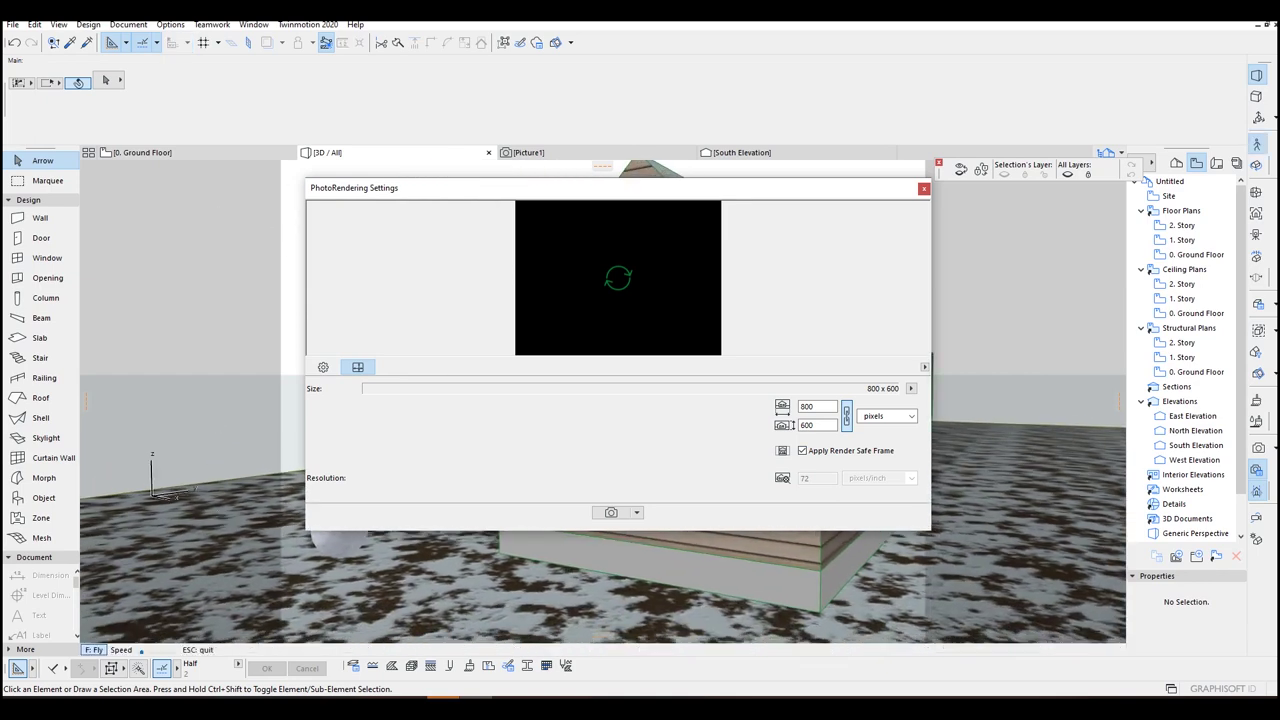
pyautogui.press('Escape')
pyautogui.moveTo(660, 188); pyautogui.dragTo(979, 228)
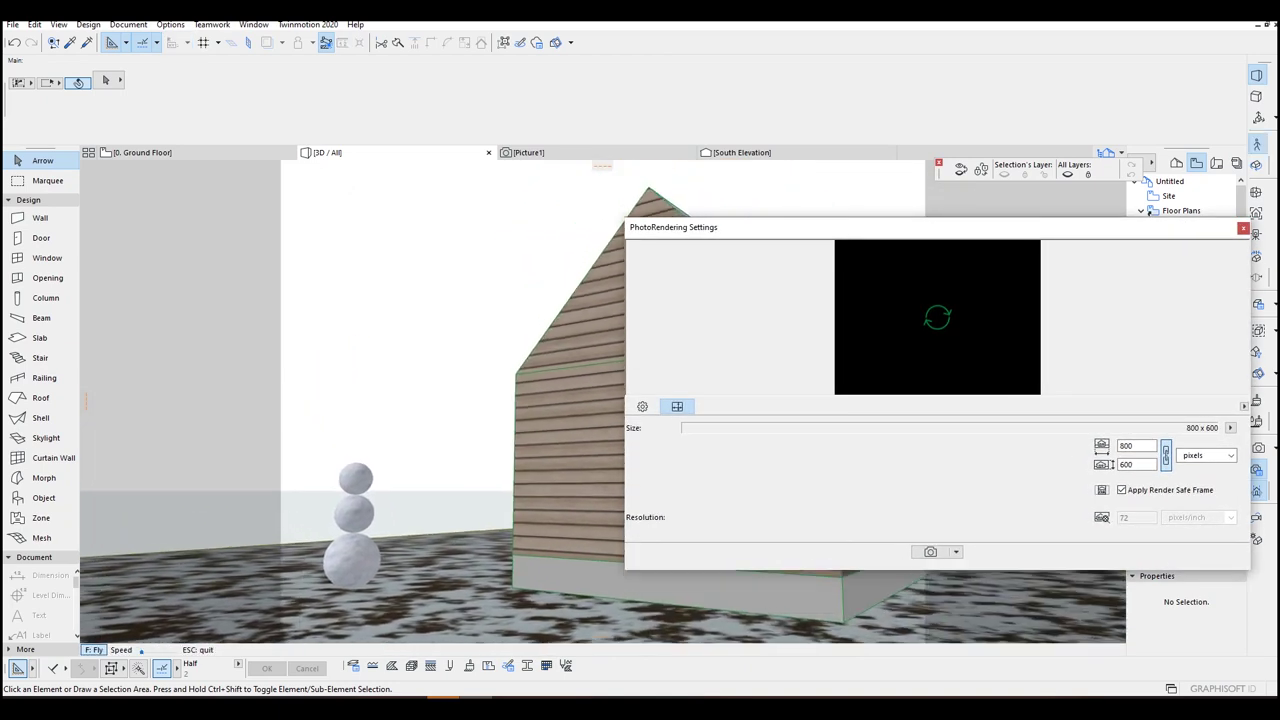
pyautogui.hotkey('shift', 'F3')
pyautogui.press('Down')
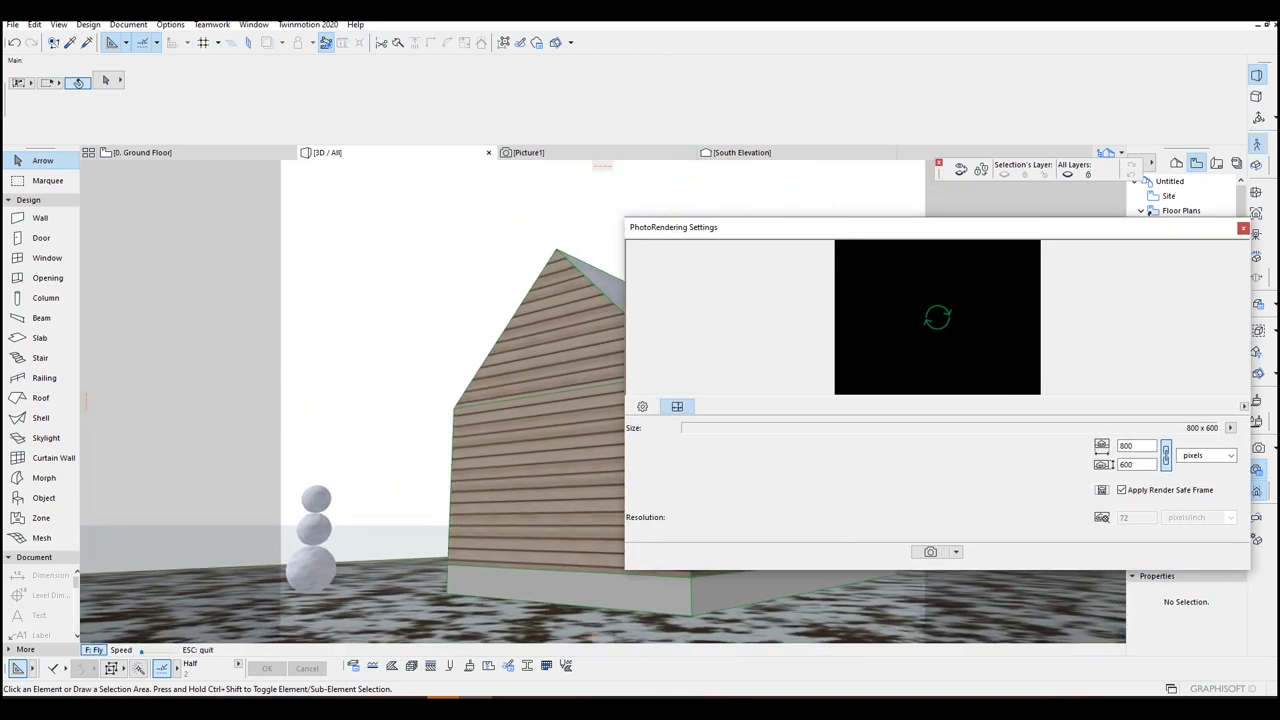
pyautogui.press('Escape')
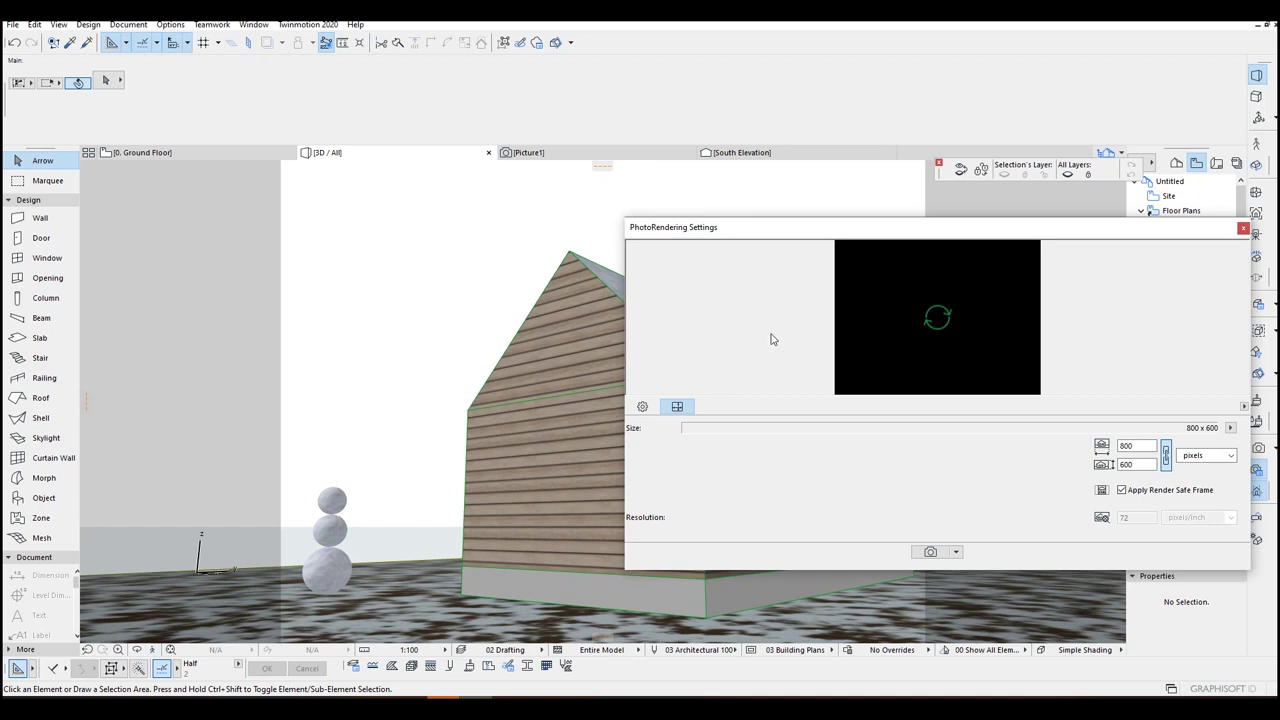
# Choose the Outdoor HDRI Medium (Physical) scene preset and render Picture2.
pyautogui.click(642, 406)
pyautogui.click(747, 429)
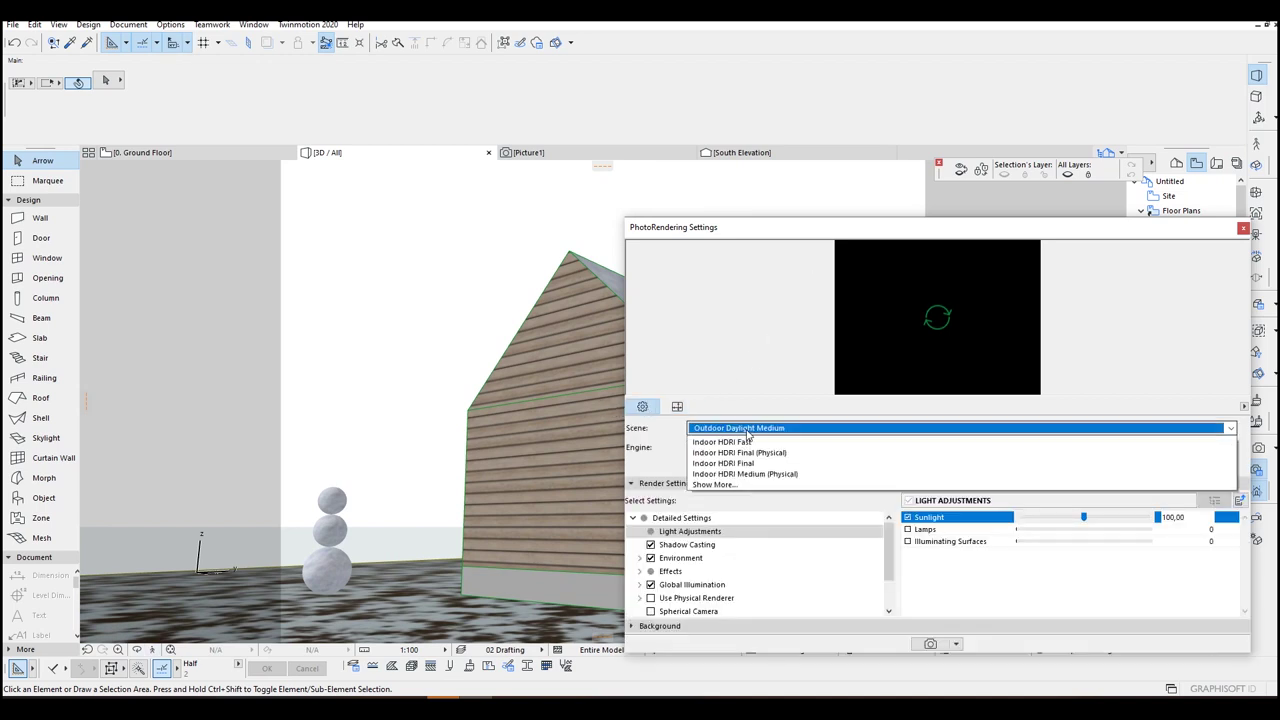
pyautogui.click(747, 428)
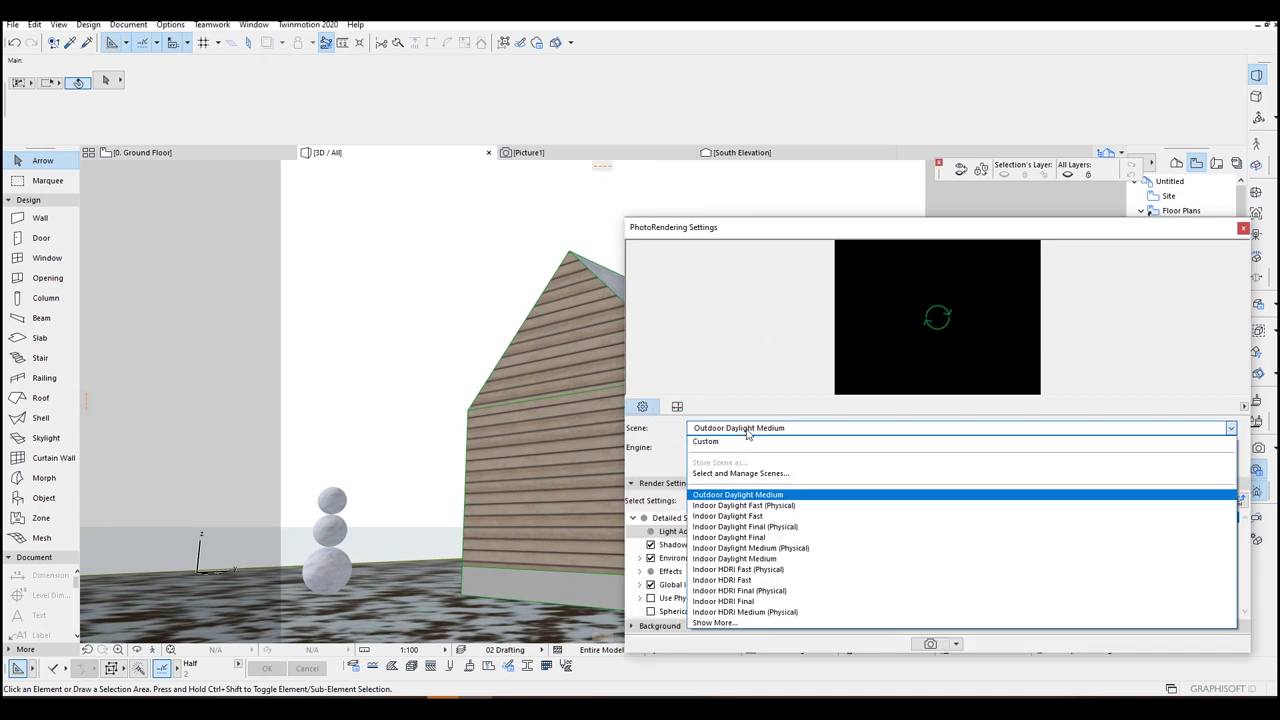
pyautogui.click(718, 622)
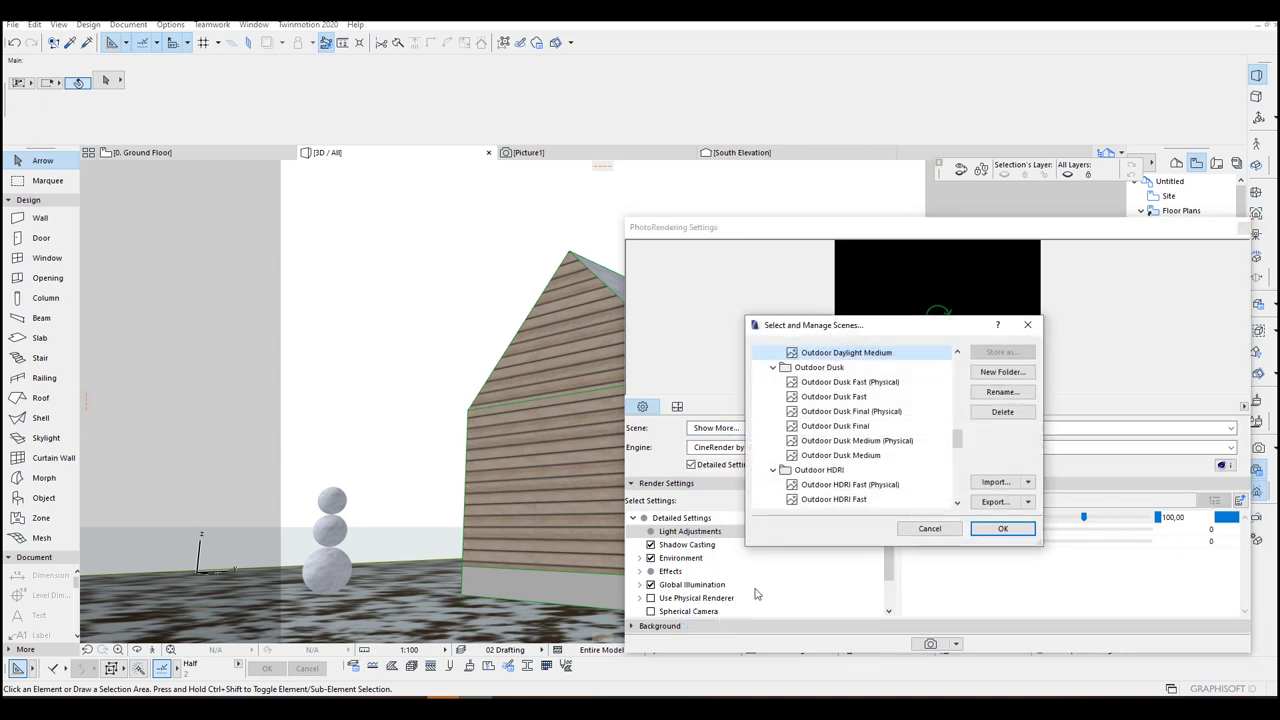
pyautogui.moveTo(956, 437); pyautogui.dragTo(955, 451)
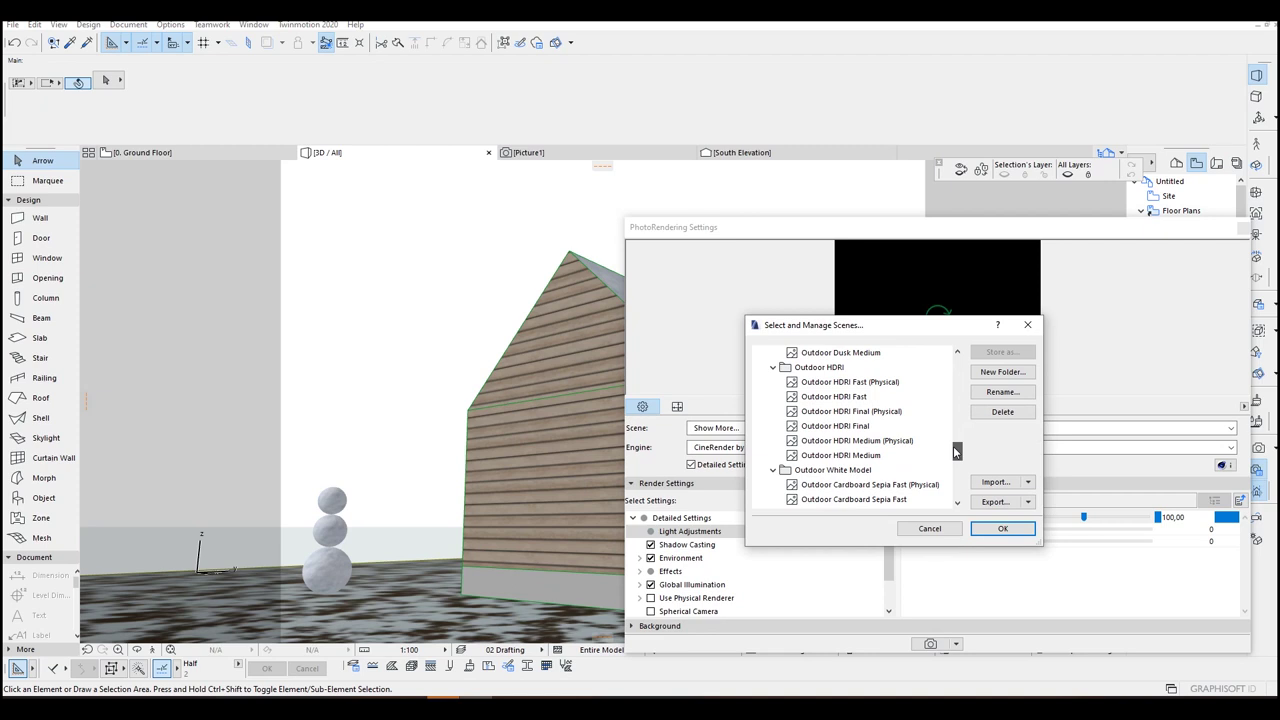
pyautogui.click(845, 444)
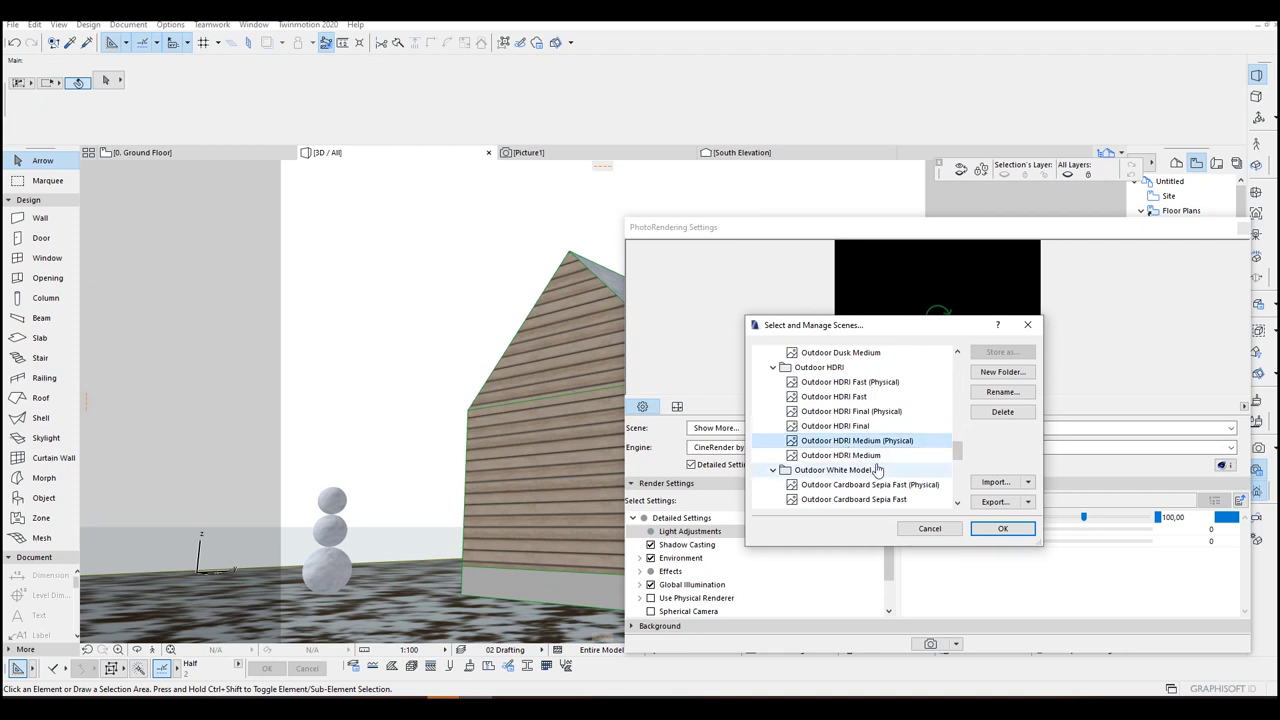
pyautogui.click(987, 530)
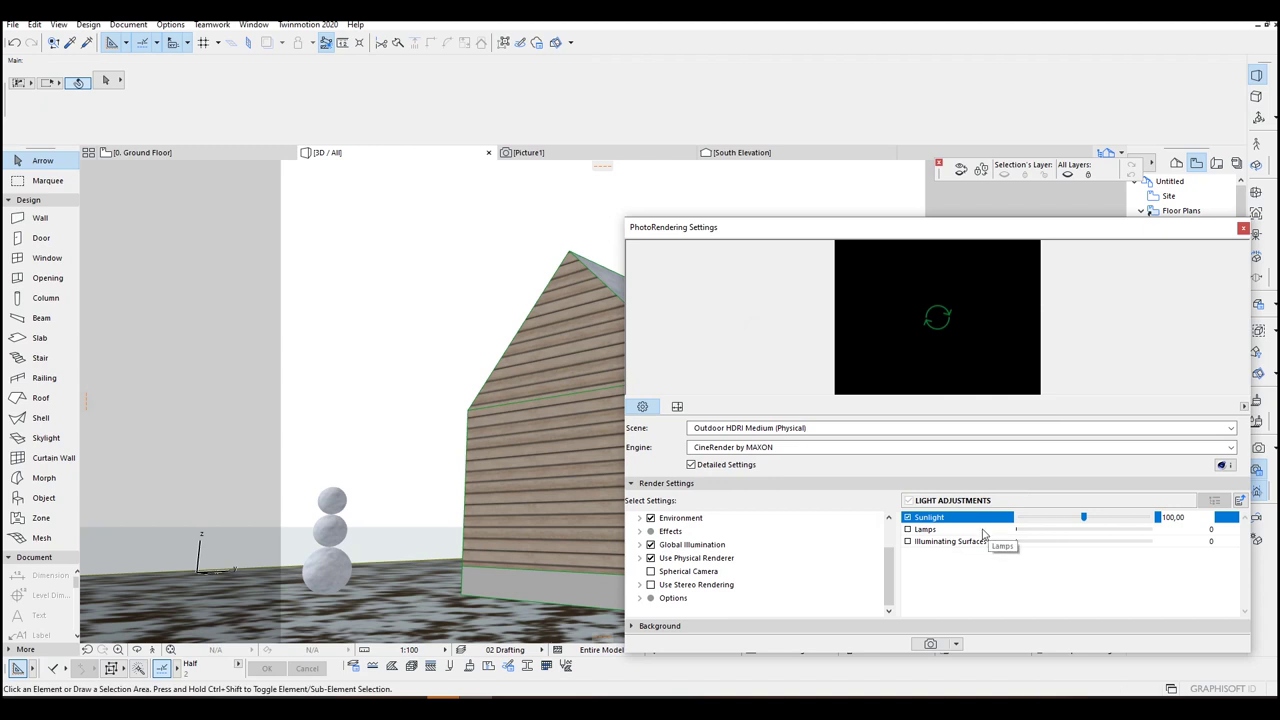
pyautogui.click(928, 645)
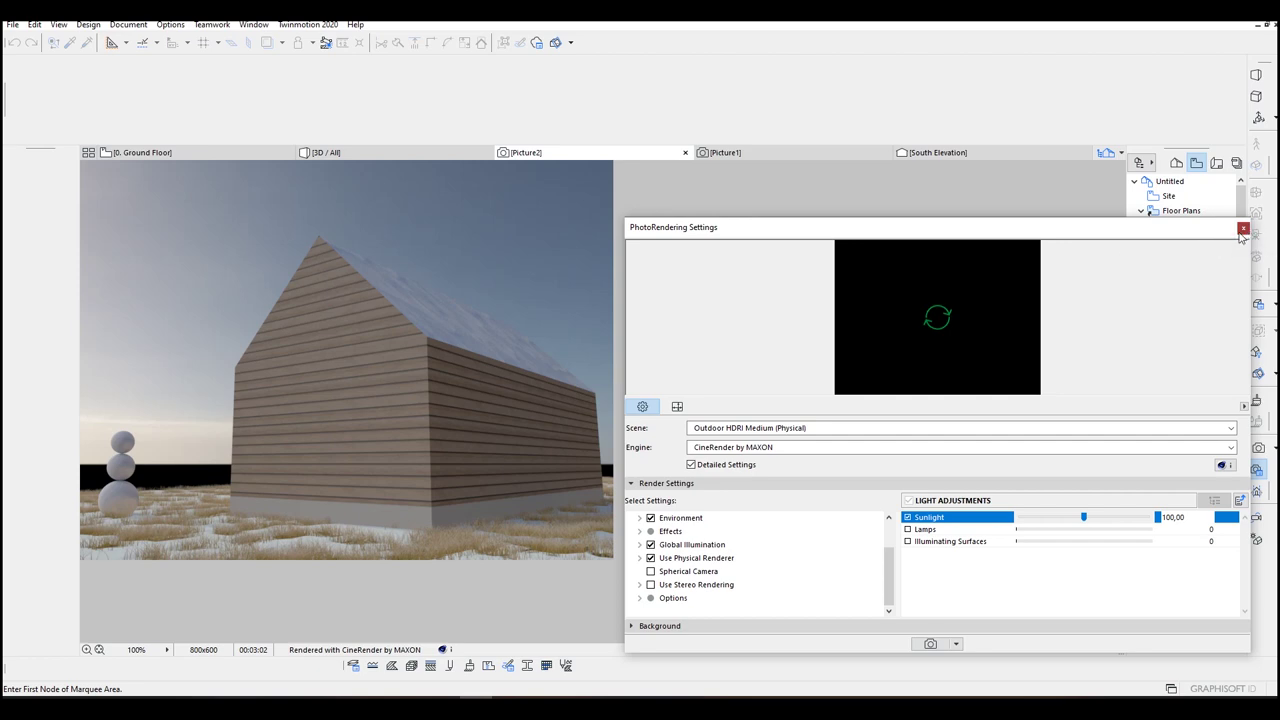
# Close the PhotoRendering Settings palette after the render finishes.
pyautogui.click(1240, 231)
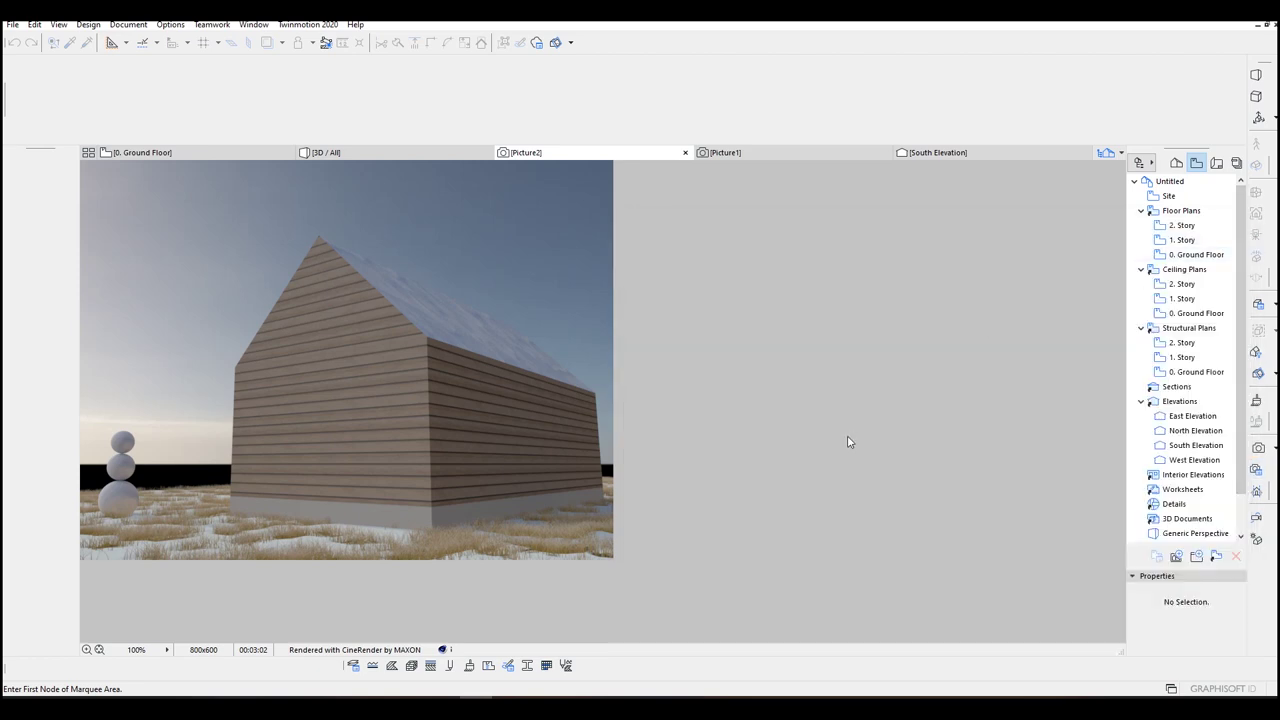